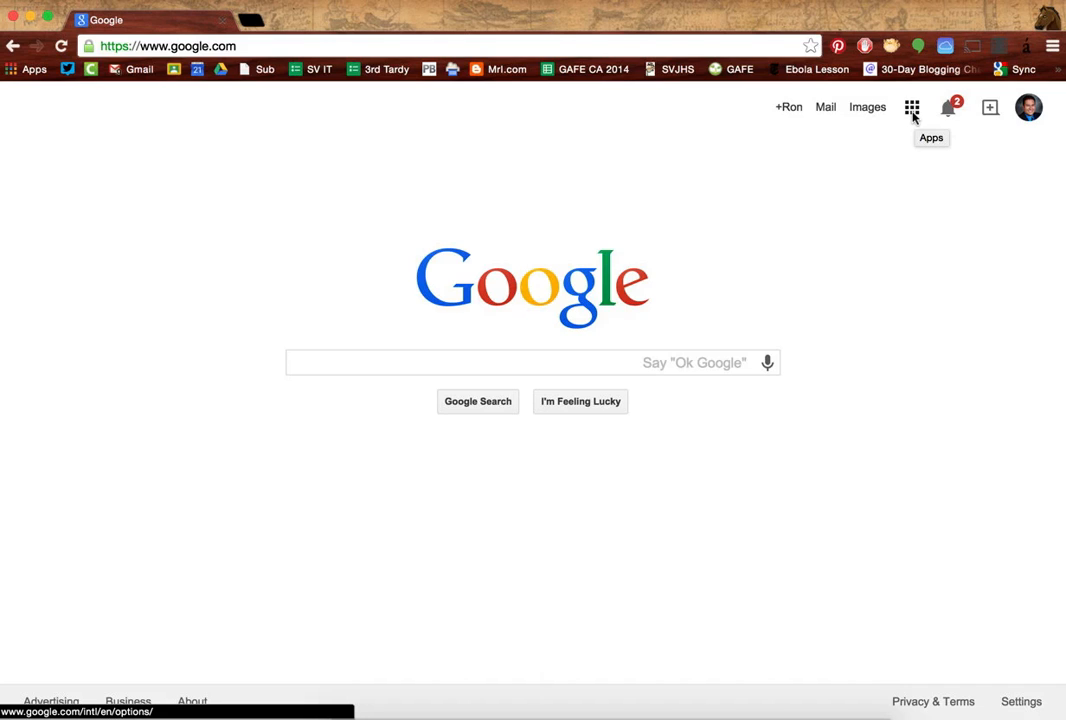
Open Google Drive from the Google home page and switch to the new Drive version
{"action": "left_click", "coordinate": [912, 112]}
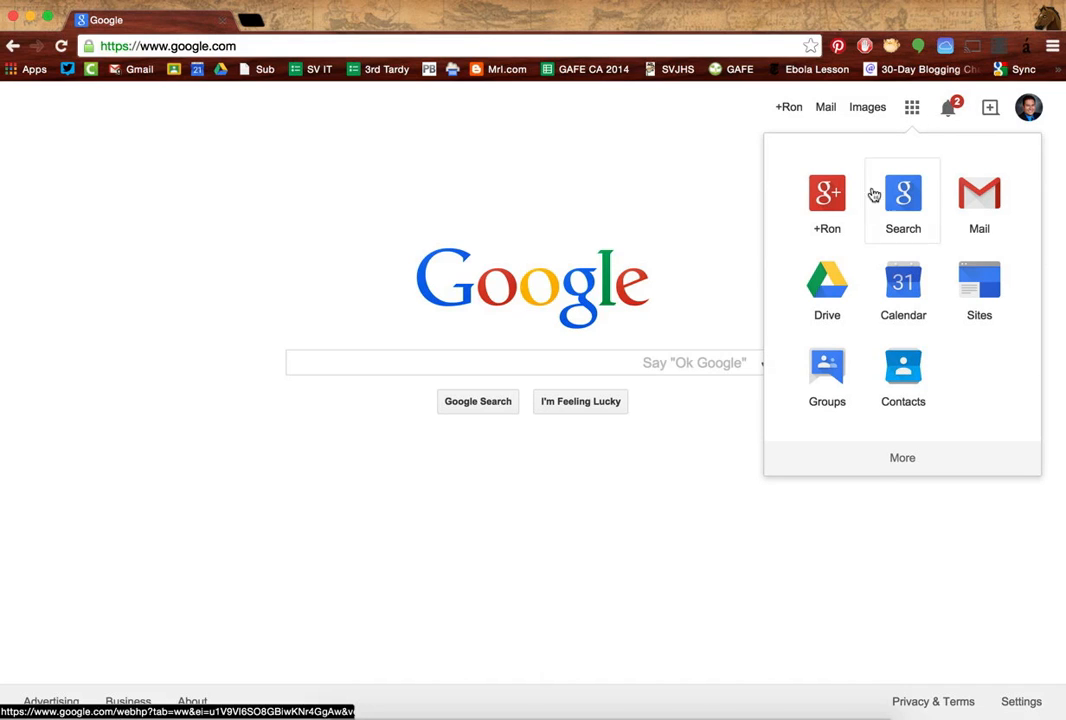
{"action": "left_click", "coordinate": [828, 282]}
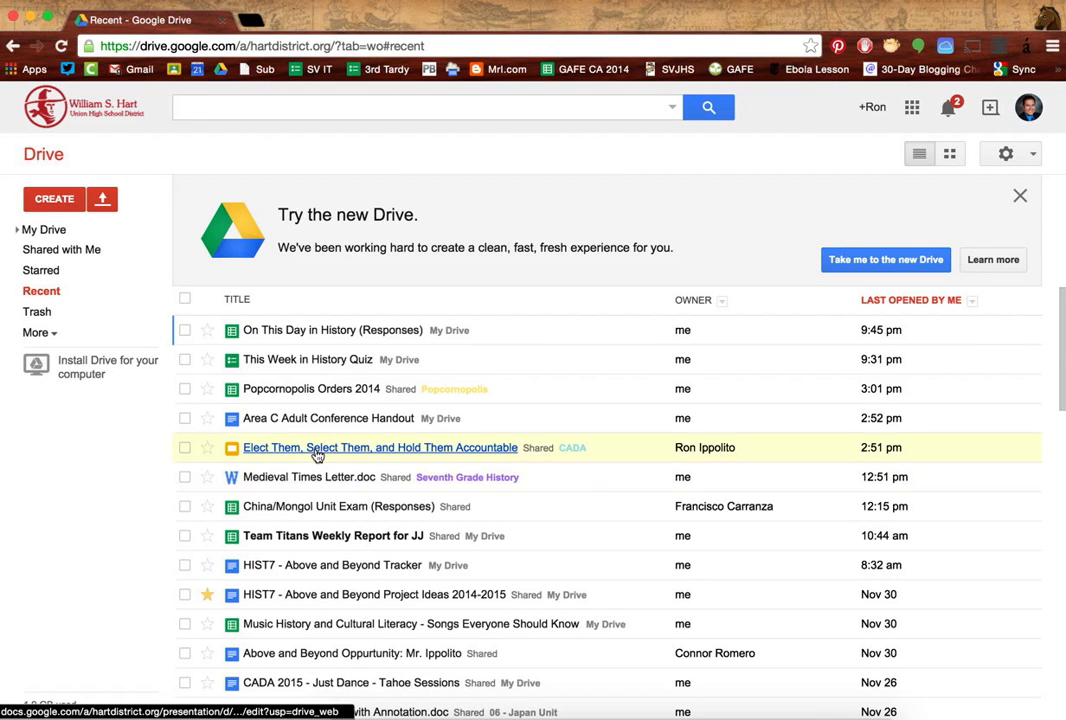
{"action": "left_click", "coordinate": [58, 201]}
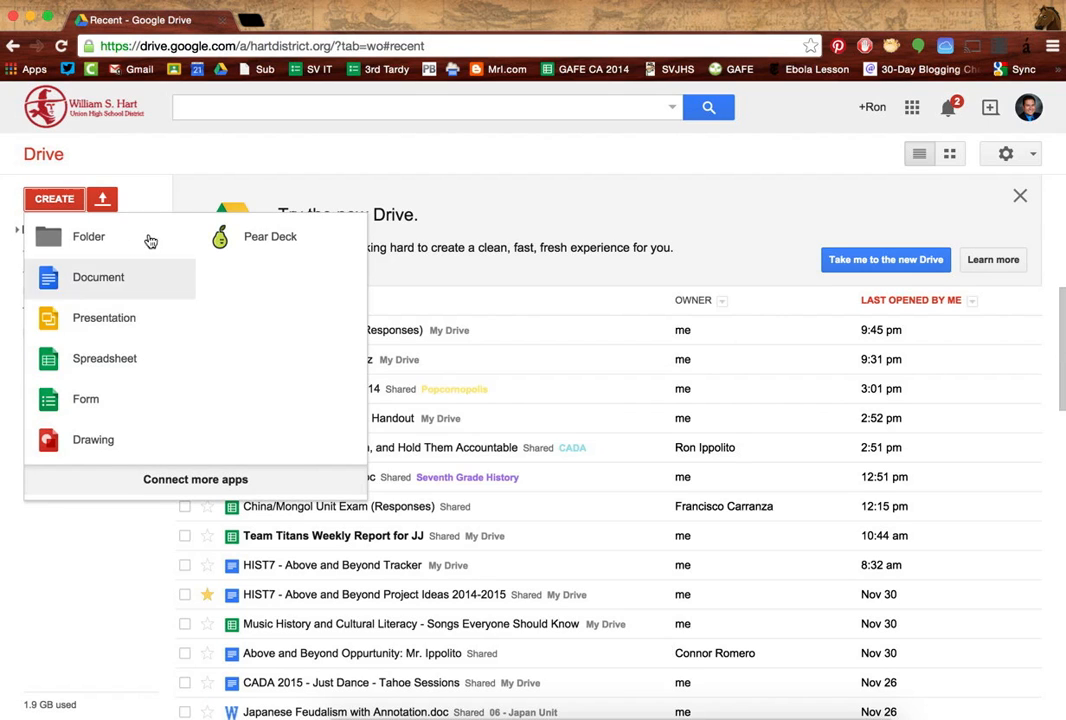
{"action": "left_click", "coordinate": [159, 172]}
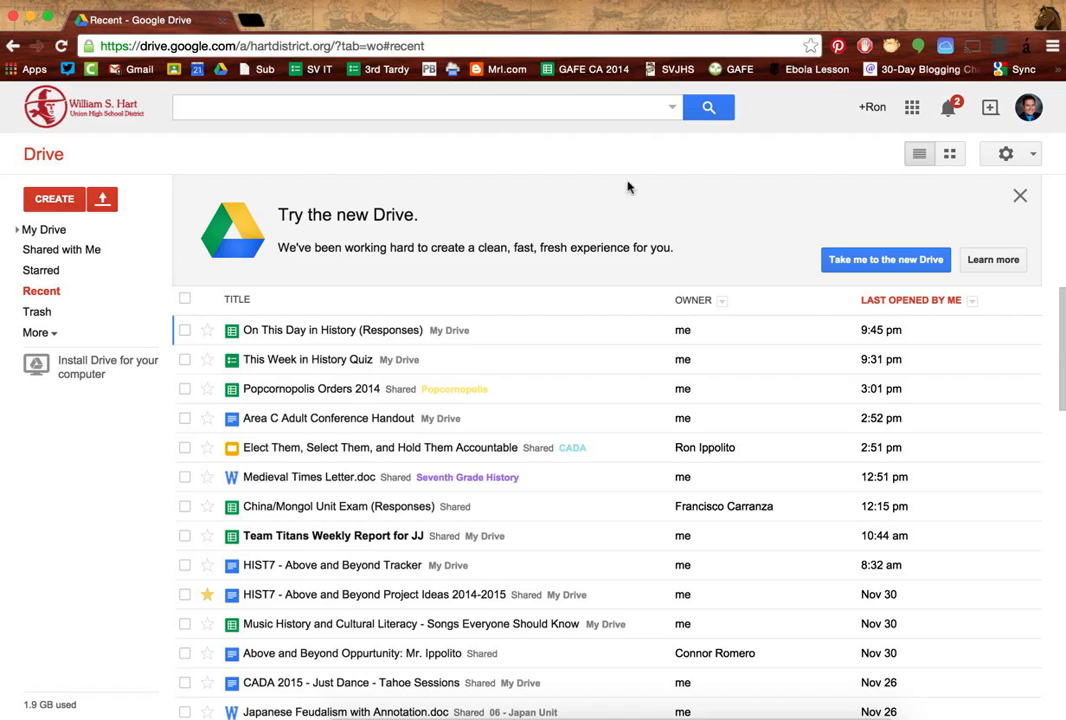
{"action": "left_click", "coordinate": [873, 262]}
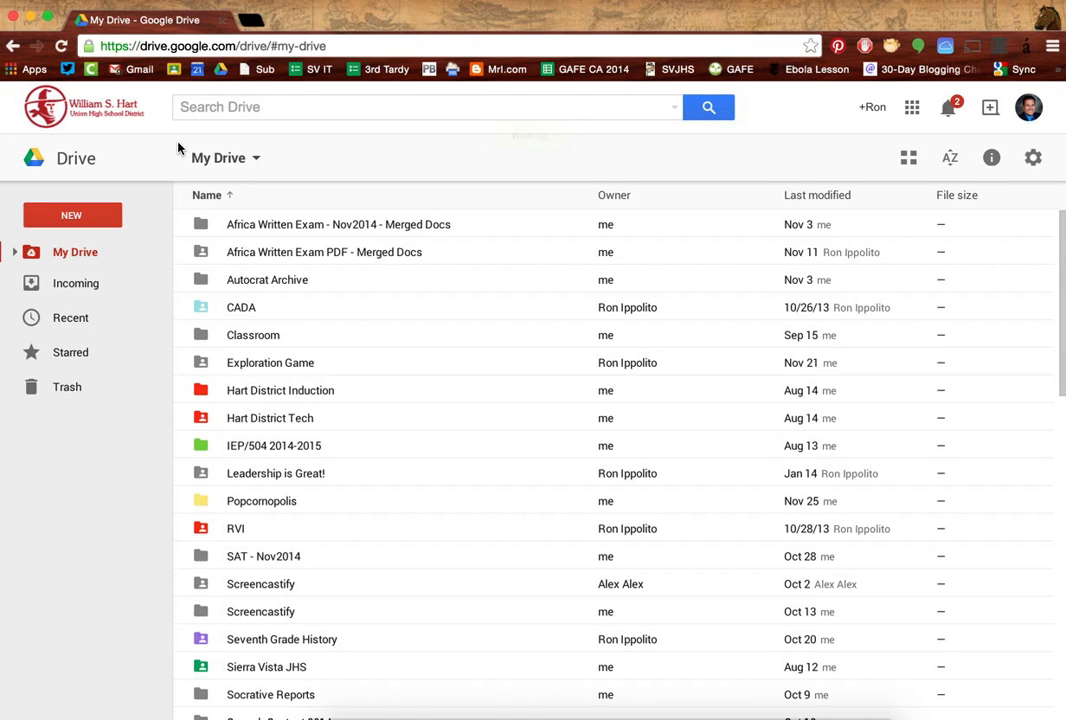
Create a new blank Google Form in My Drive
{"action": "left_click", "coordinate": [76, 216]}
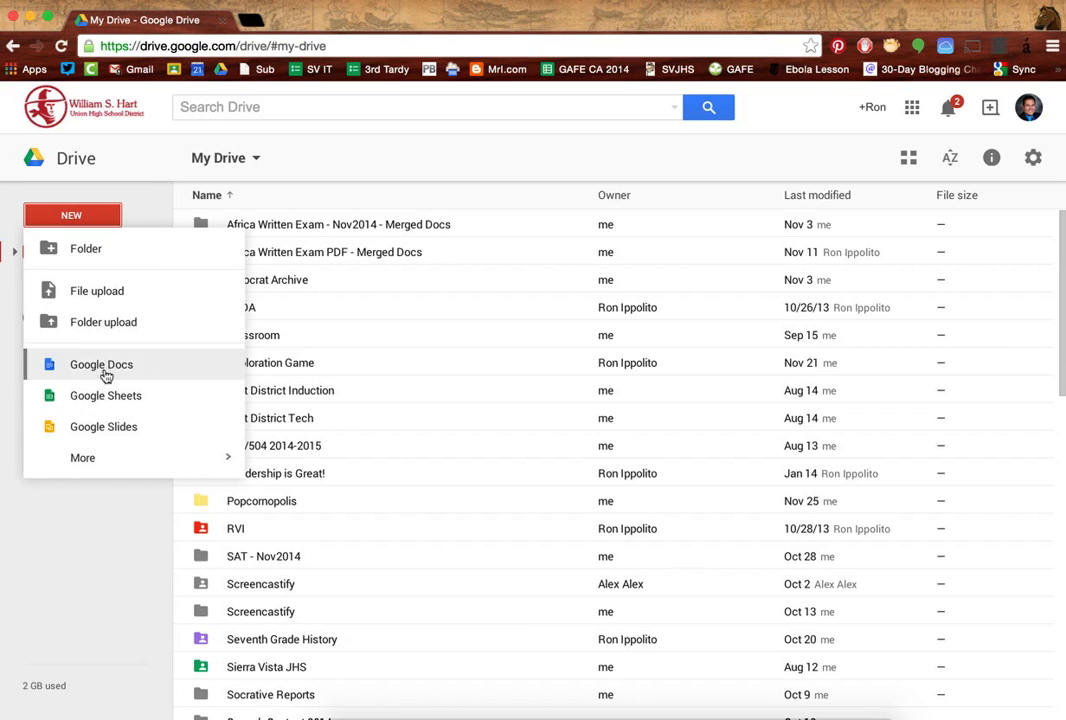
{"action": "mouse_move", "coordinate": [100, 467]}
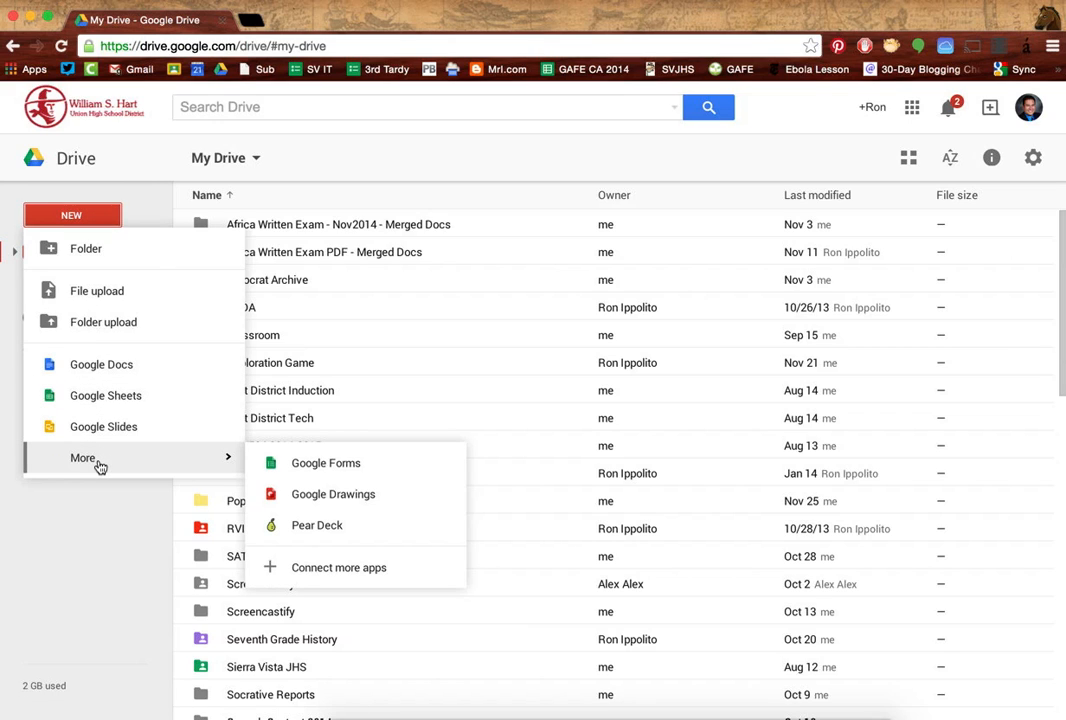
{"action": "left_click", "coordinate": [321, 465]}
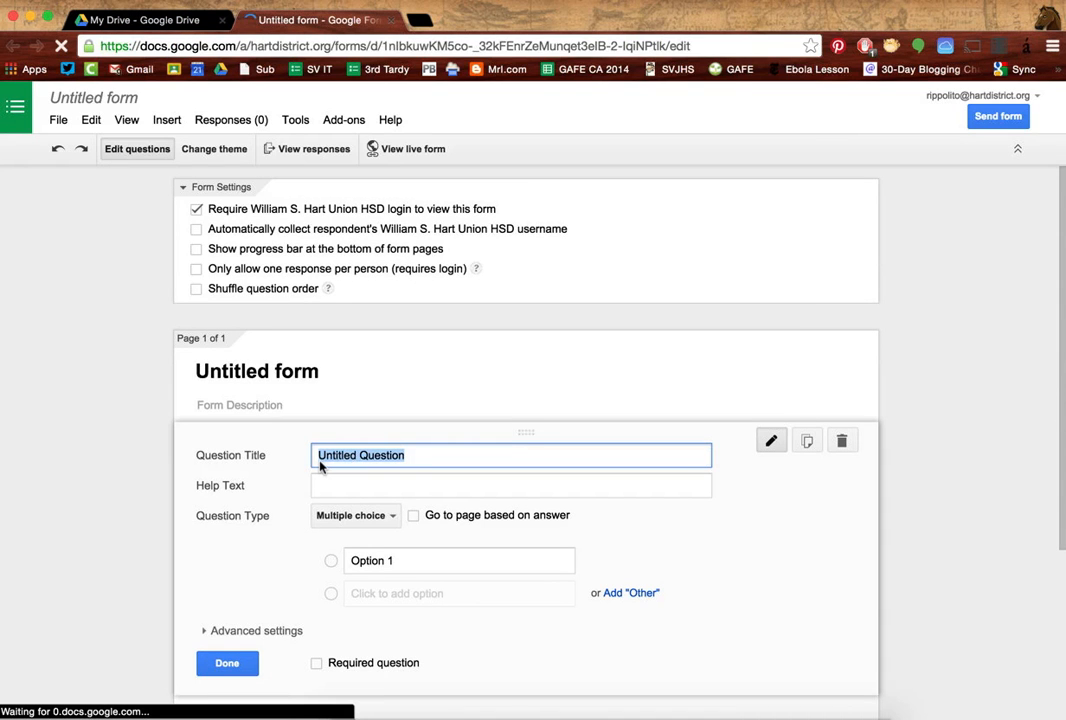
Rename the untitled form as Sample Formative Assessment
{"action": "left_click", "coordinate": [89, 99]}
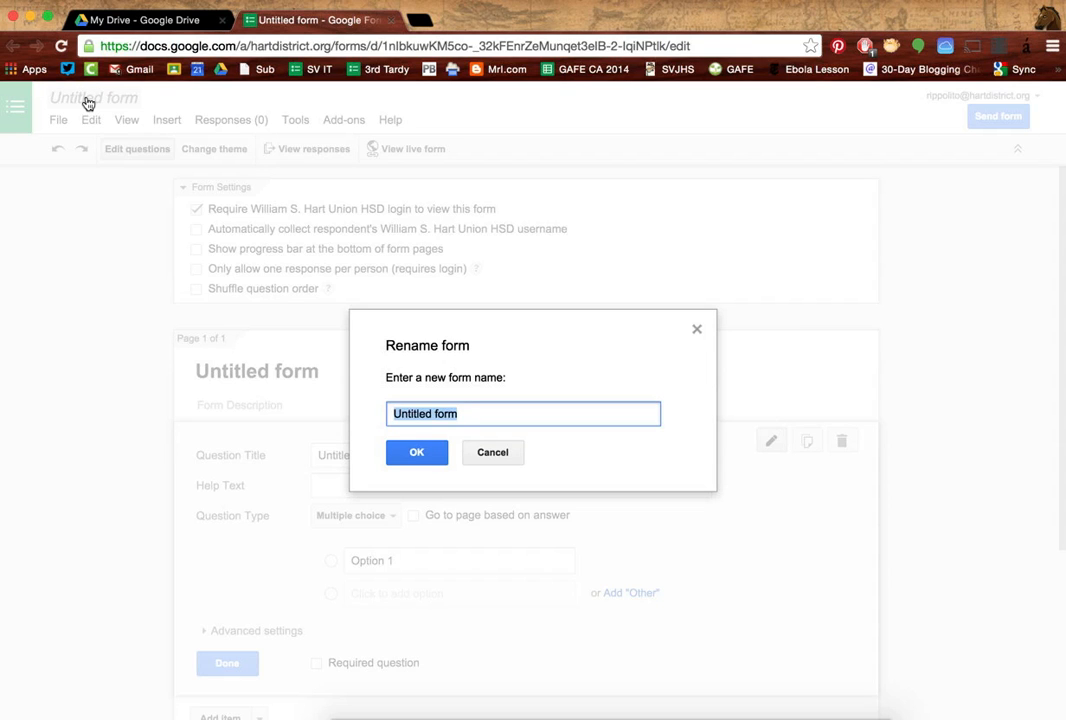
{"action": "type", "text": "Sample Form"}
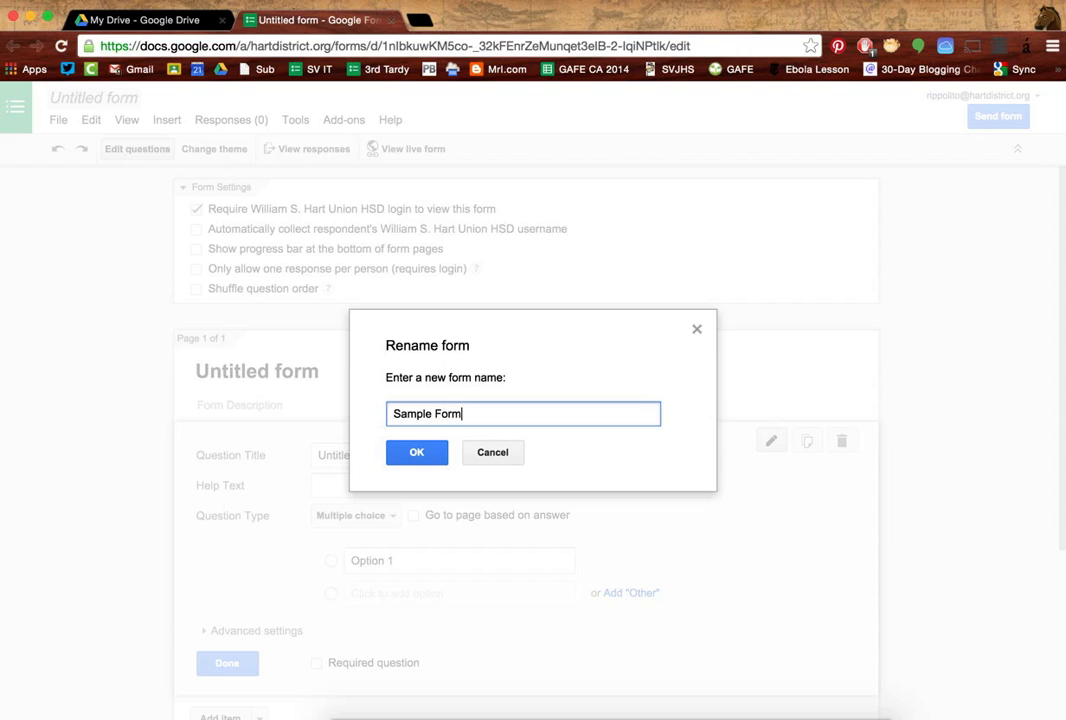
{"action": "type", "text": "ative Assessment"}
{"action": "key", "text": "Return"}
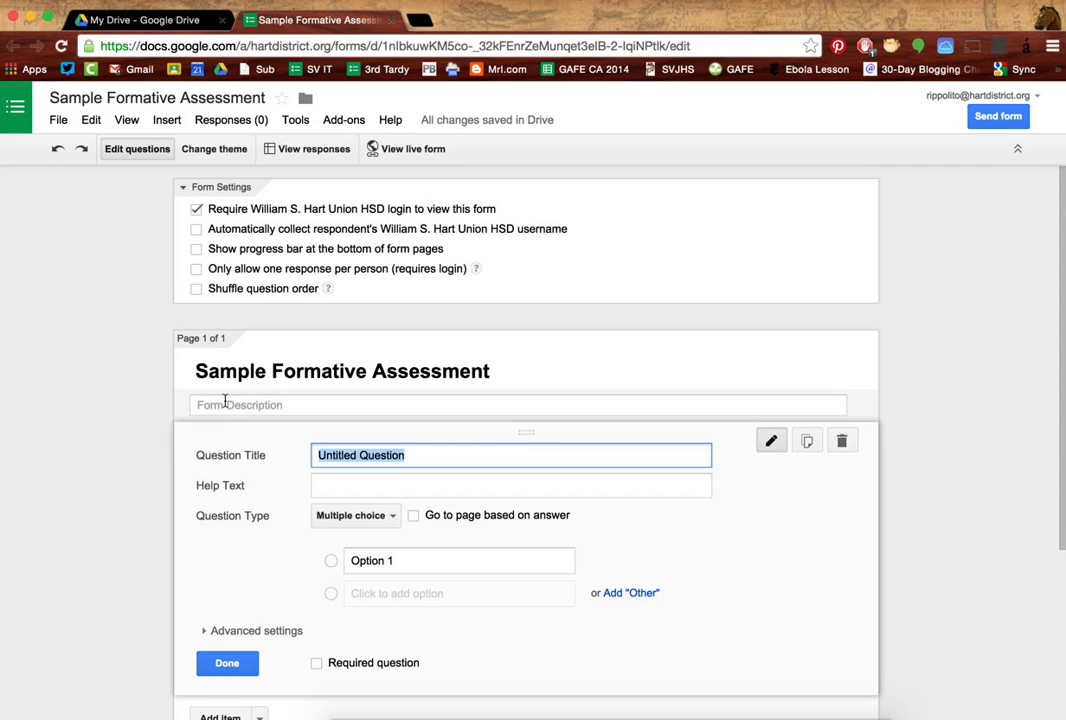
{"action": "left_click", "coordinate": [196, 210]}
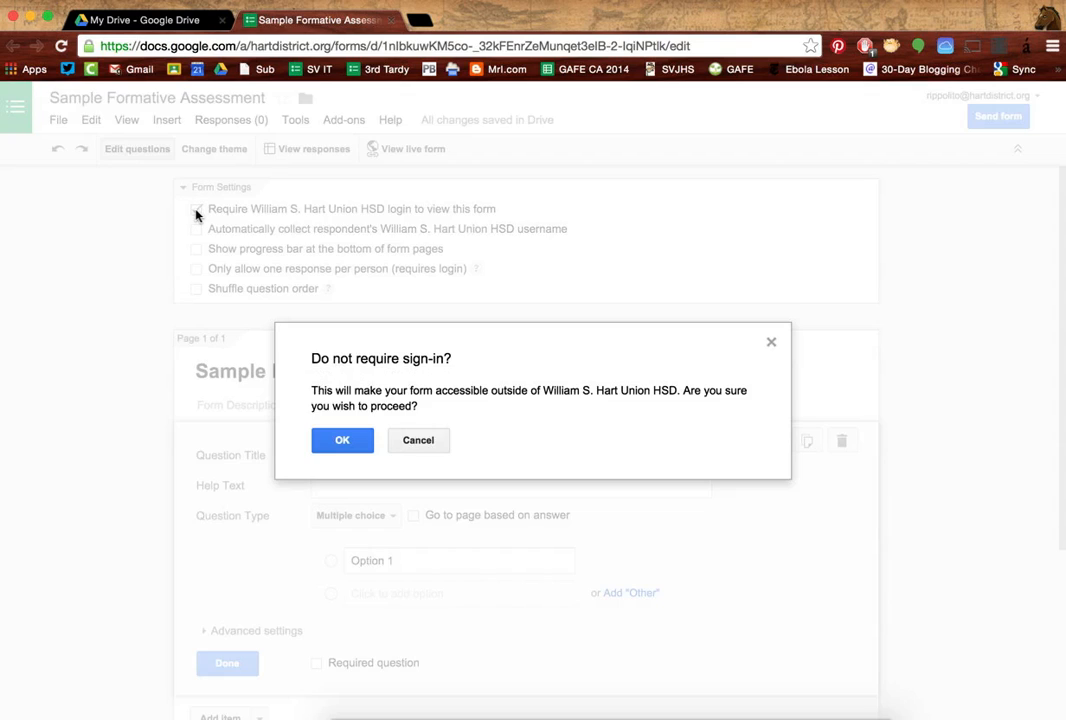
{"action": "left_click", "coordinate": [345, 441]}
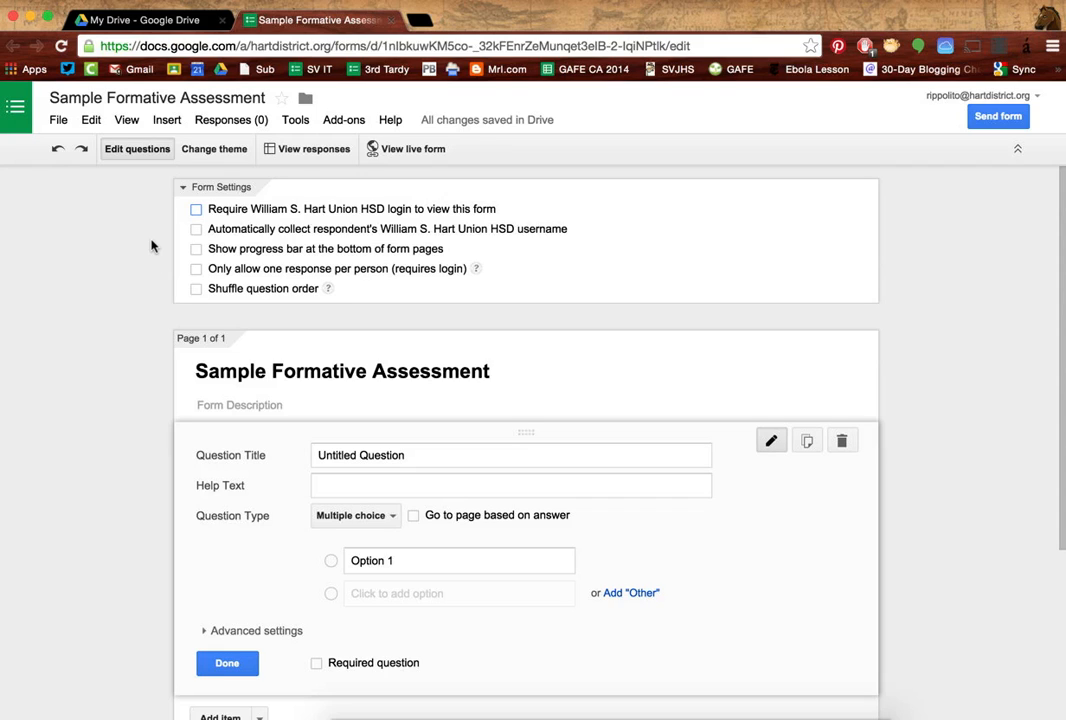
{"action": "left_click", "coordinate": [196, 209]}
Enable automatic collection of the respondent's William S. Hart Union HSD username in the form settings
{"action": "left_click", "coordinate": [197, 230]}
Set up the untitled question as a required Text question titled First Name
{"action": "scroll", "coordinate": [118, 493], "scroll_direction": "down", "scroll_amount": 2}
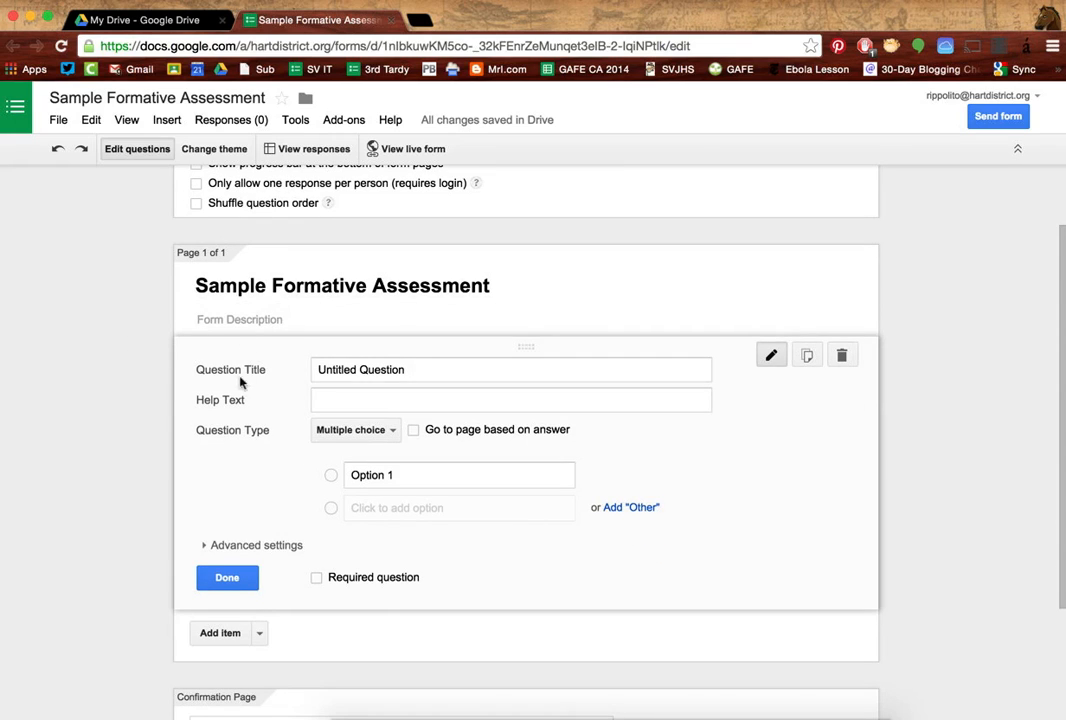
{"action": "left_click", "coordinate": [417, 370]}
{"action": "triple_click", "coordinate": [418, 370]}
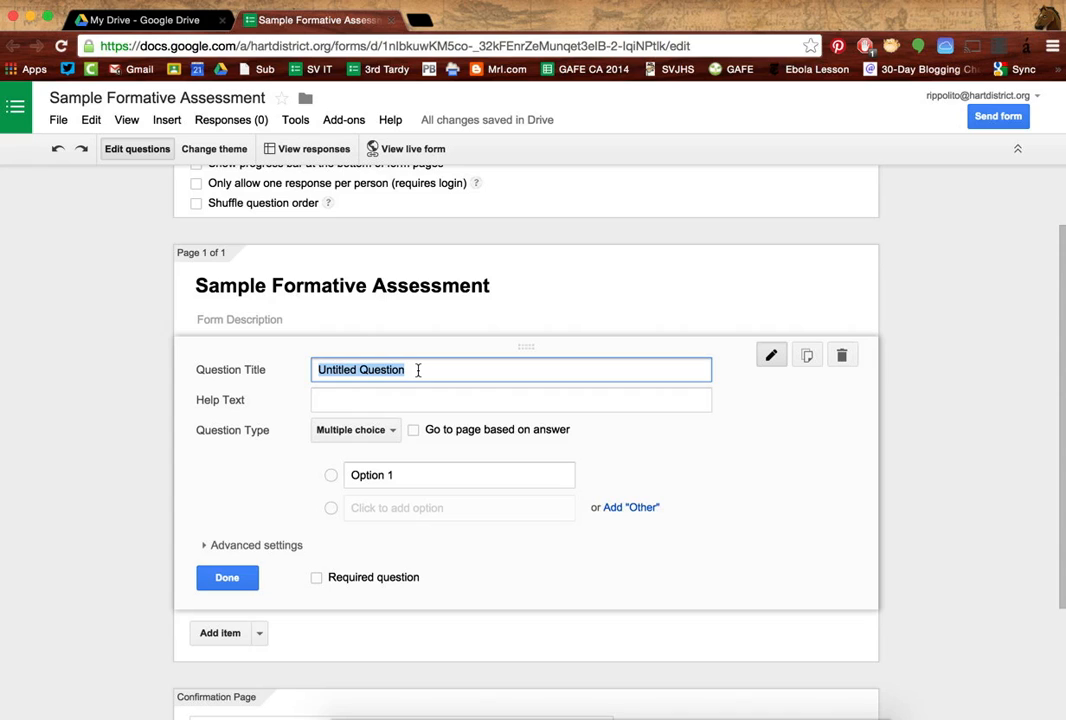
{"action": "type", "text": "First N"}
{"action": "type", "text": "ame"}
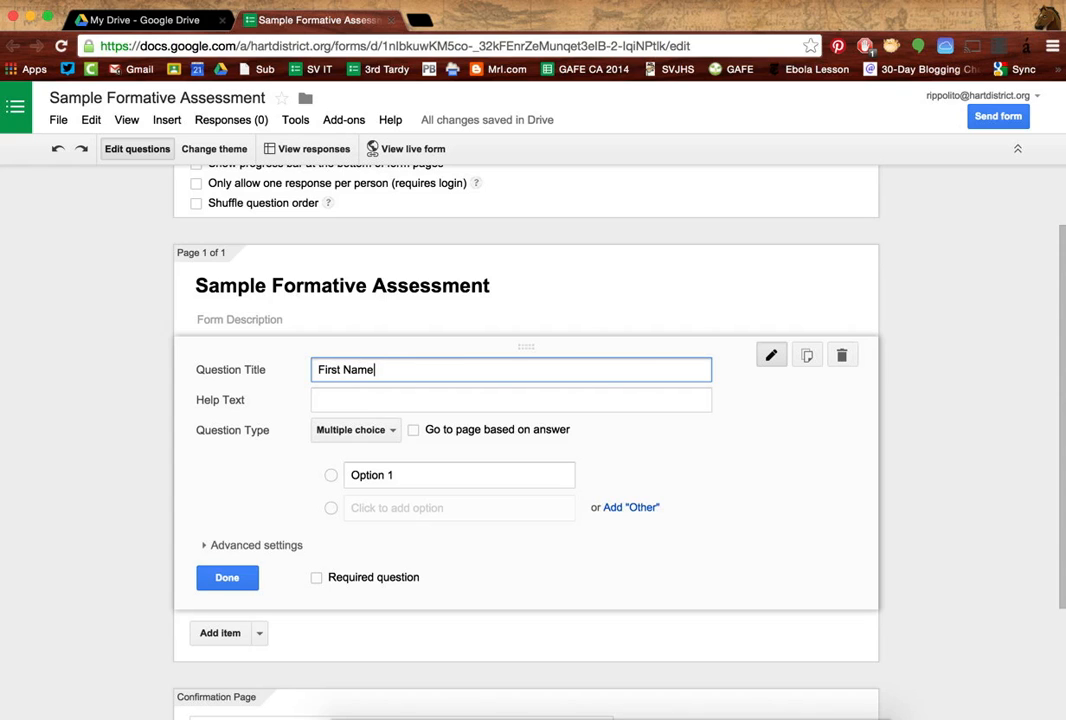
{"action": "left_click", "coordinate": [317, 578]}
{"action": "left_click", "coordinate": [358, 431]}
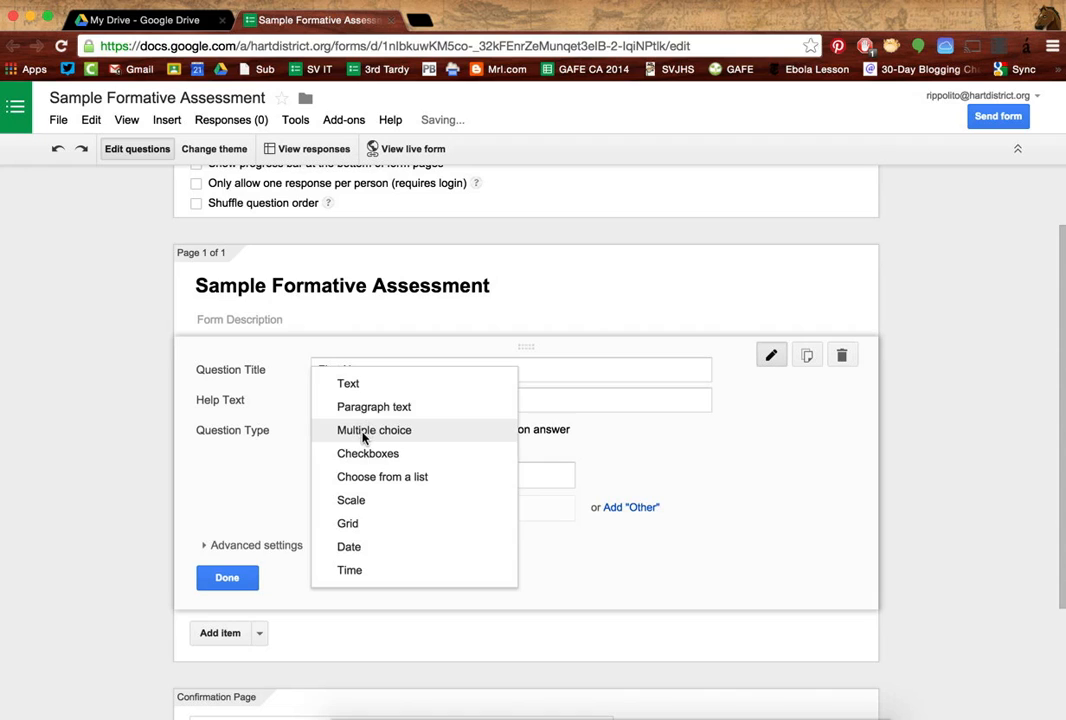
{"action": "left_click", "coordinate": [370, 390]}
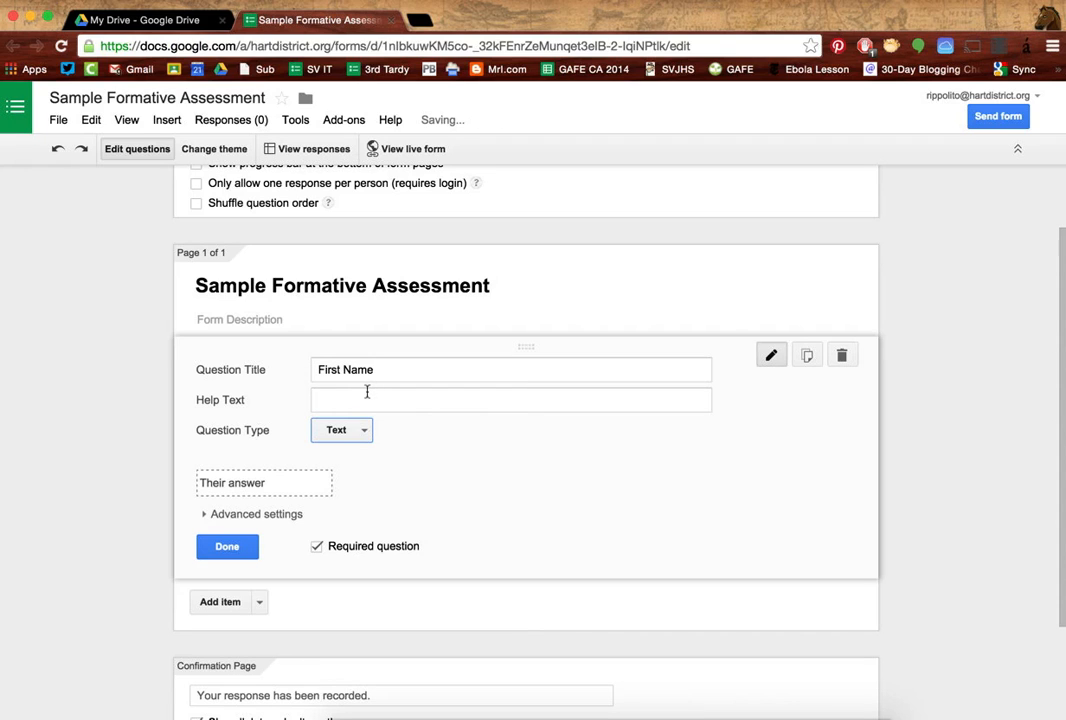
{"action": "left_click", "coordinate": [242, 550]}
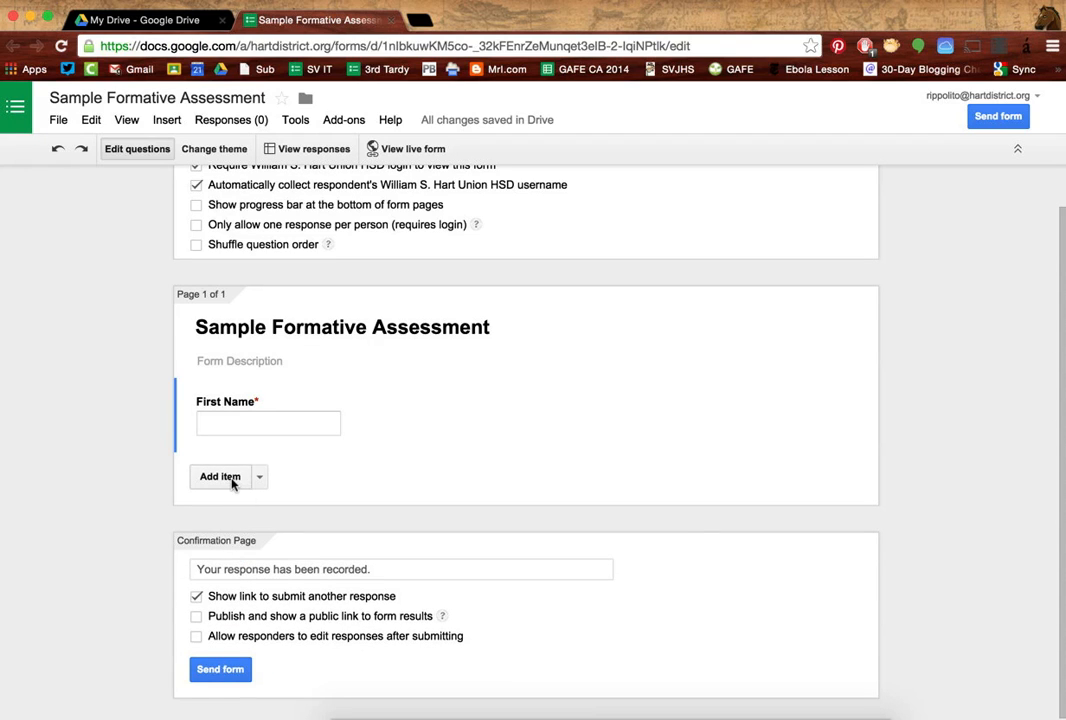
Add a required Text question titled Last Name below the First Name question
{"action": "left_click", "coordinate": [222, 477]}
{"action": "type", "text": "Last "}
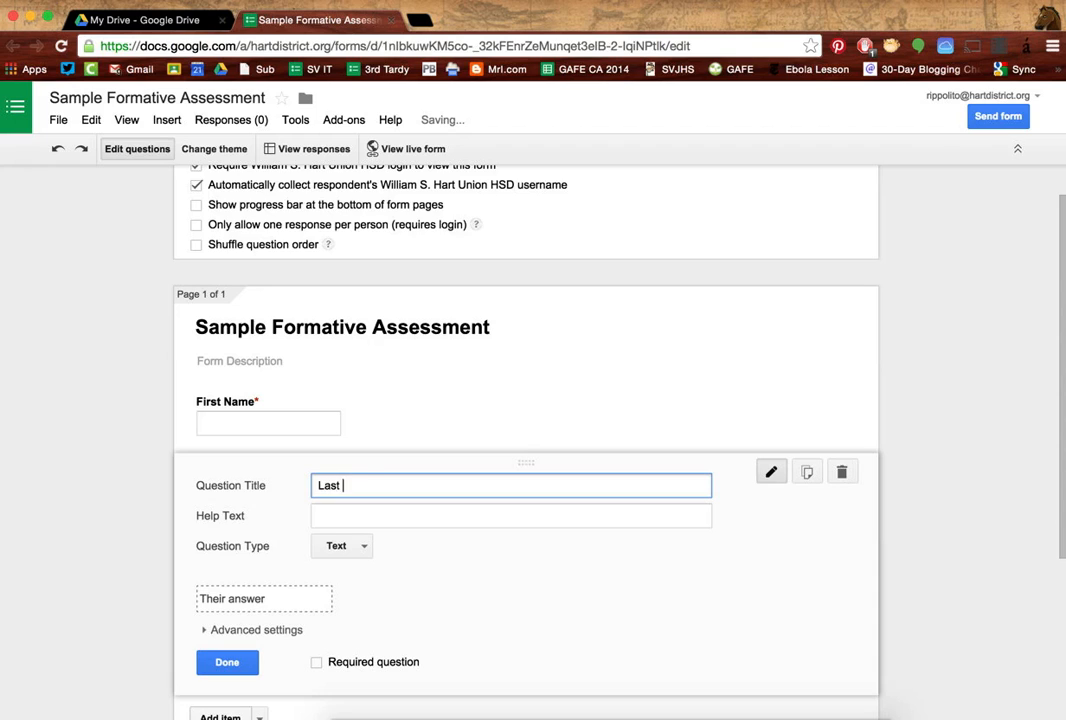
{"action": "type", "text": "Name"}
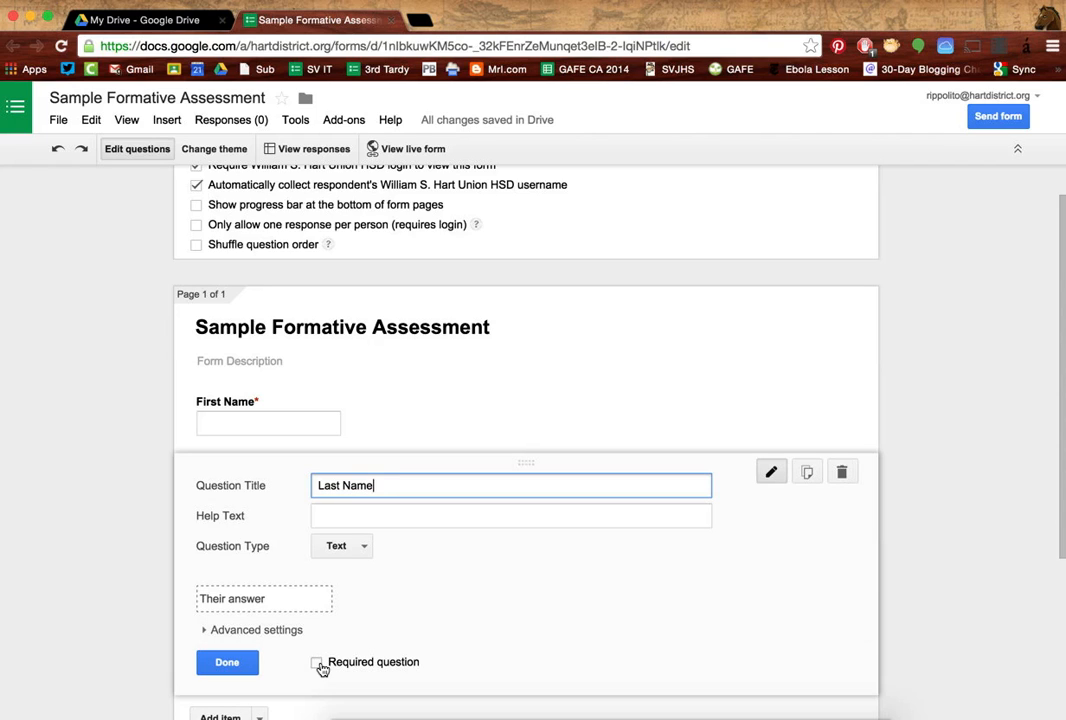
{"action": "left_click", "coordinate": [318, 664]}
{"action": "left_click", "coordinate": [232, 666]}
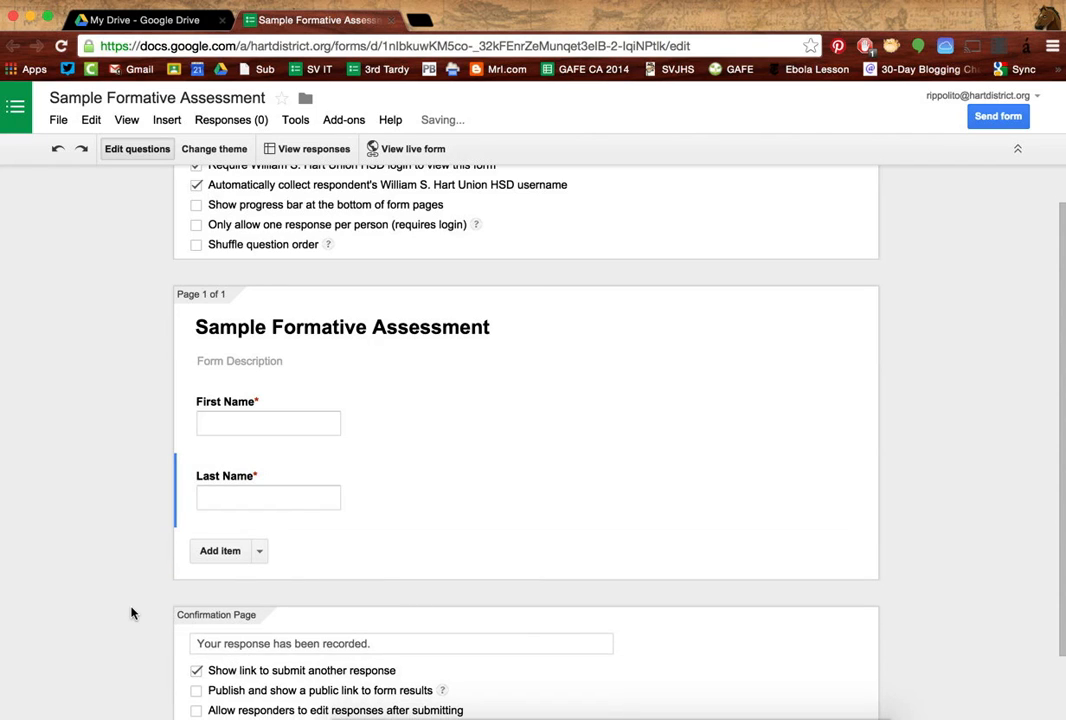
Add a question titled Class Period and set its type to Choose from a list
{"action": "scroll", "coordinate": [131, 613], "scroll_direction": "down", "scroll_amount": 2}
{"action": "left_click", "coordinate": [218, 477]}
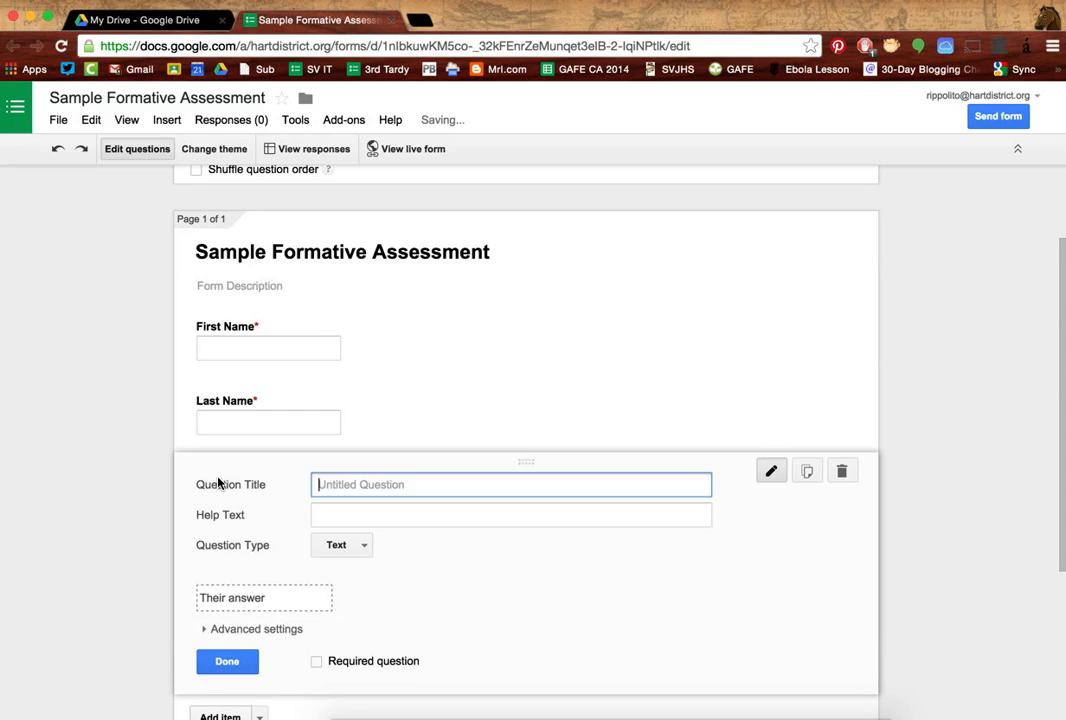
{"action": "type", "text": "Class Period"}
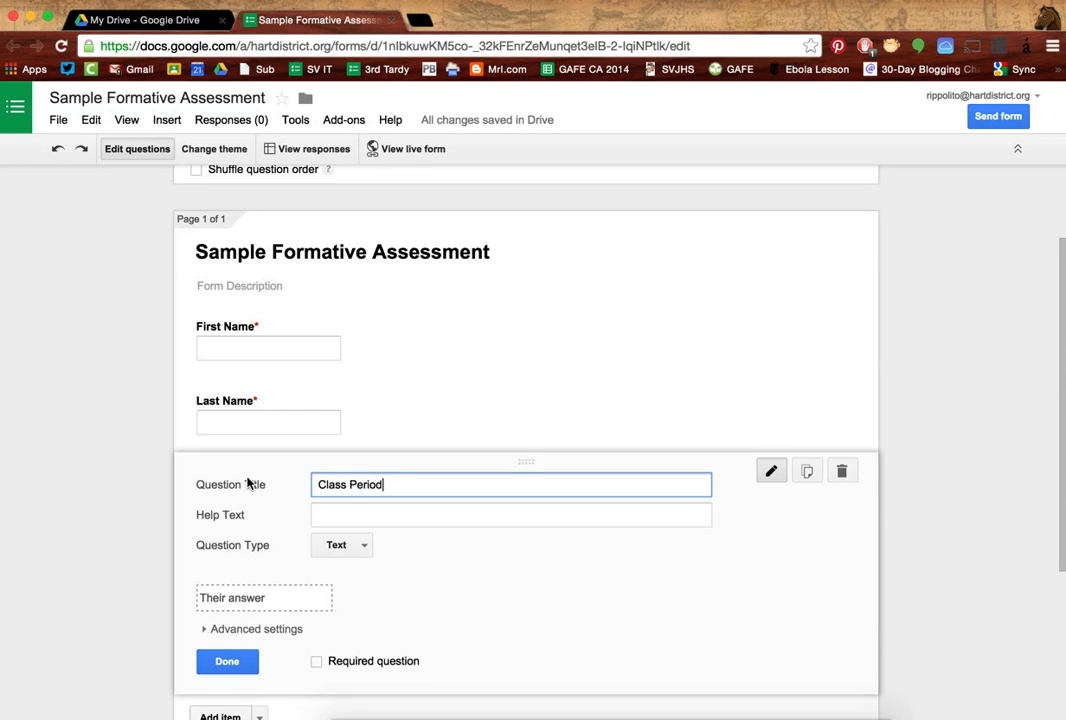
{"action": "left_click", "coordinate": [342, 546]}
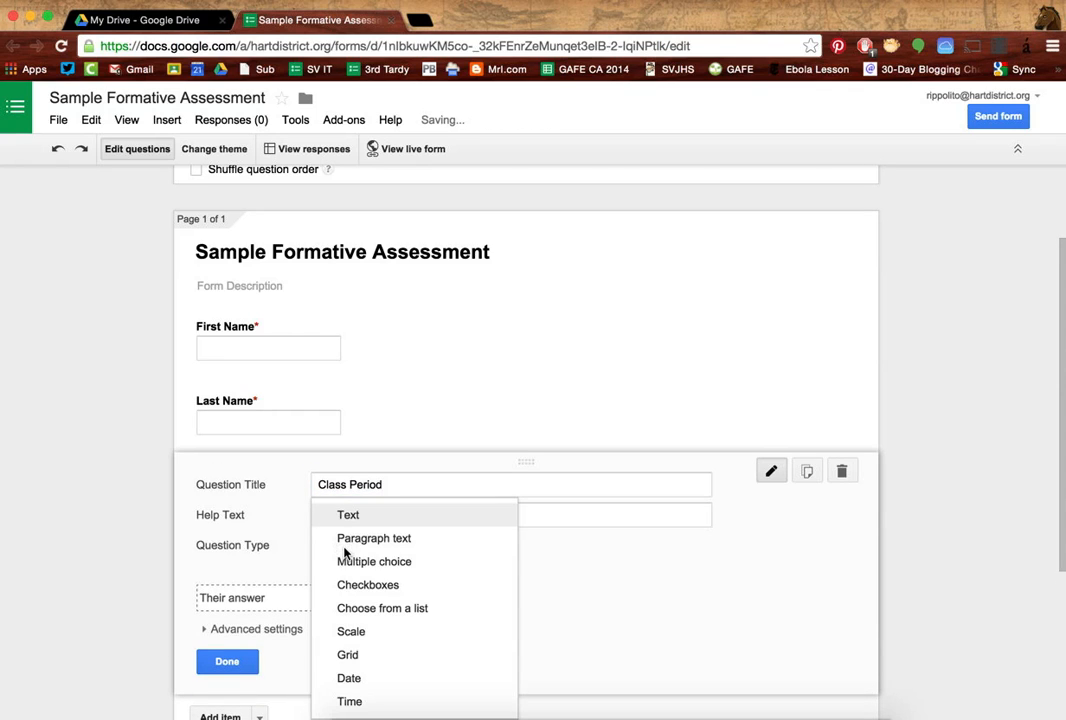
{"action": "left_click", "coordinate": [381, 610]}
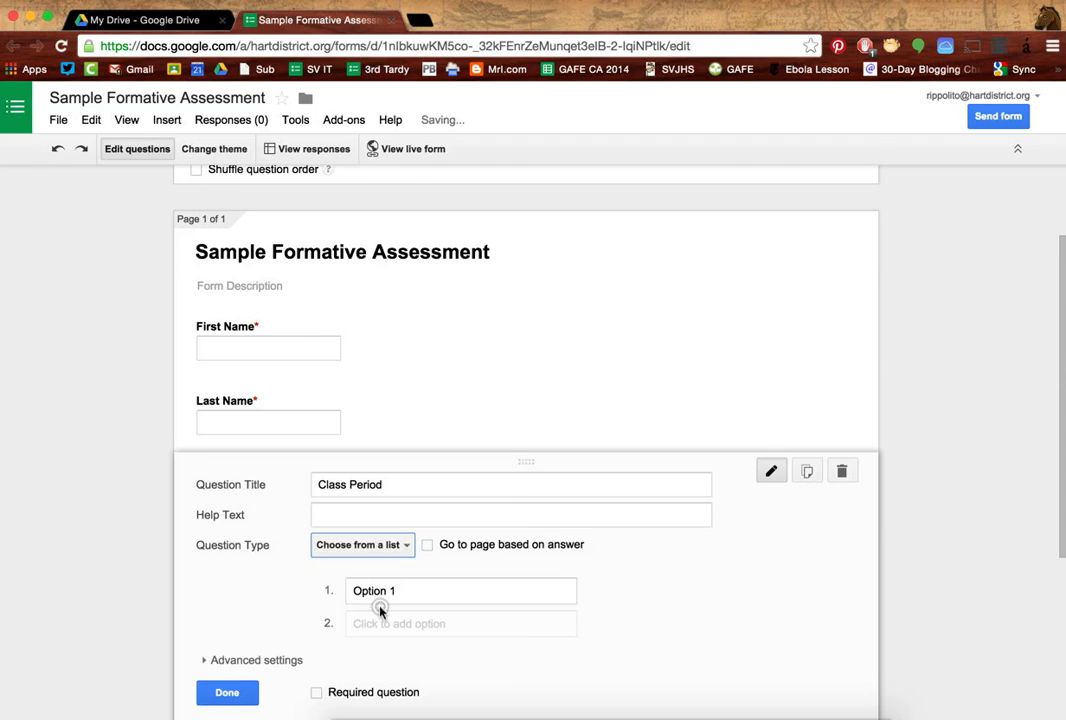
Enter the Class Period list options Per A, Per B, Per C, Per E and Per F
{"action": "left_click", "coordinate": [388, 587]}
{"action": "type", "text": "Per A"}
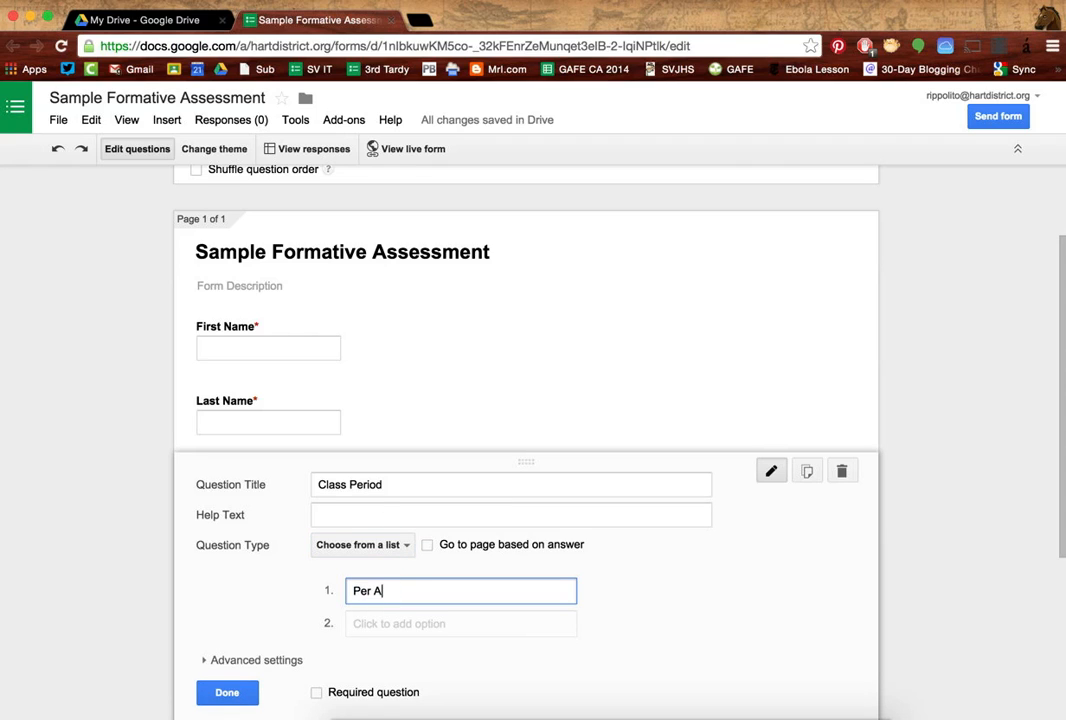
{"action": "key", "text": "Return"}
{"action": "type", "text": "Per B"}
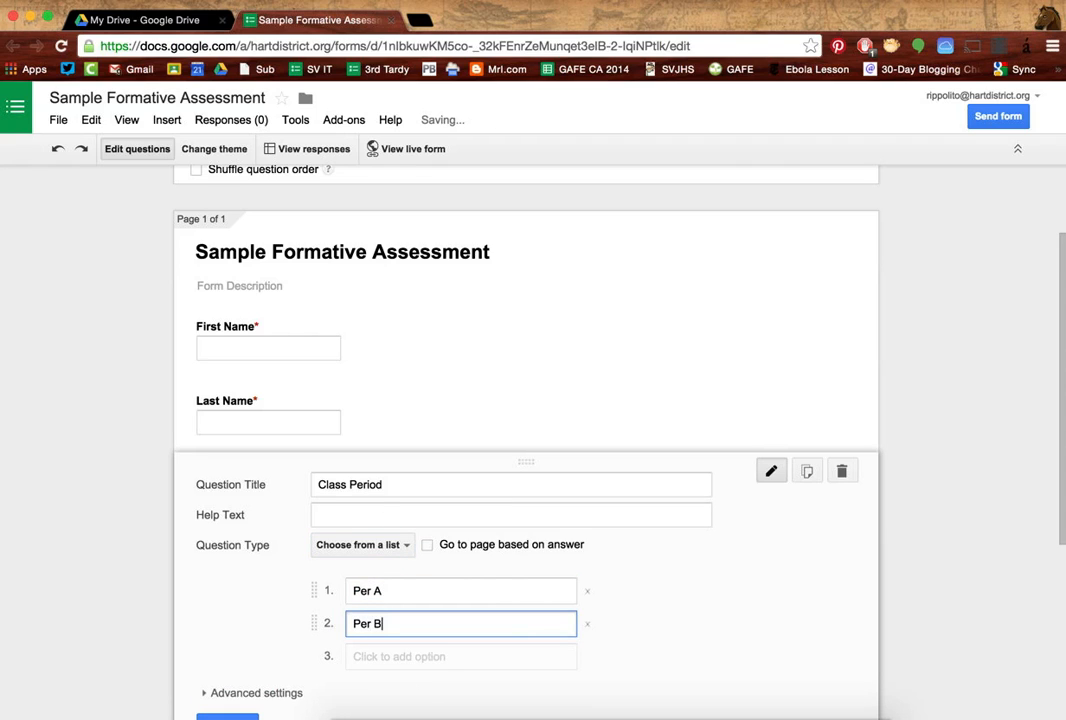
{"action": "key", "text": "Return"}
{"action": "type", "text": "Per C"}
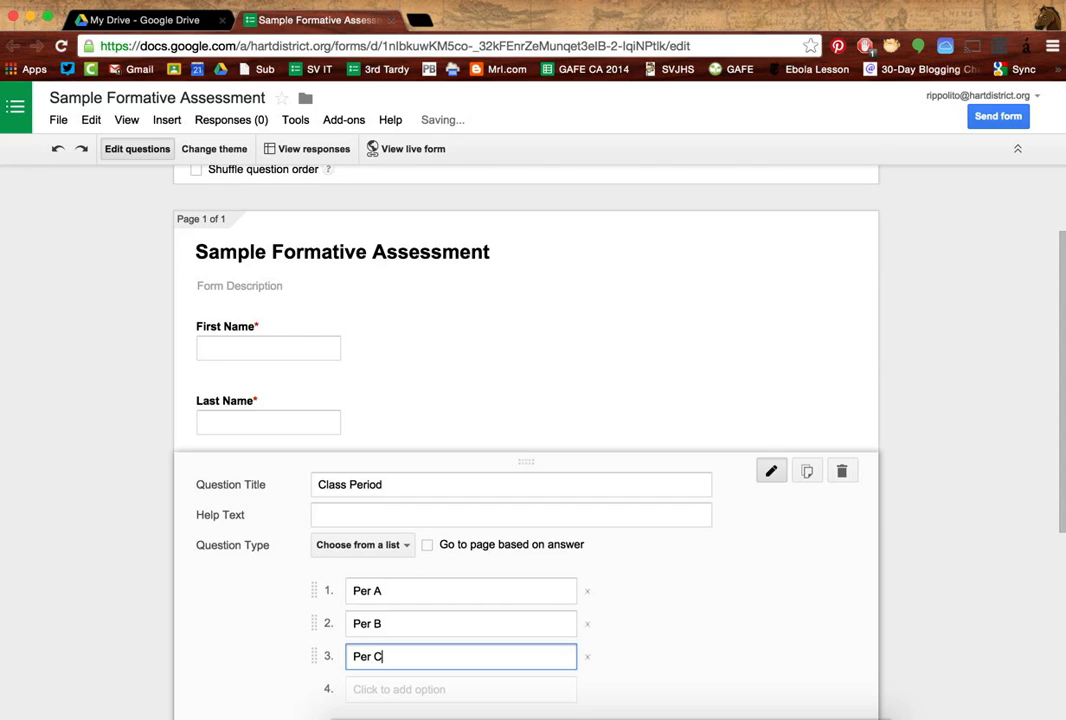
{"action": "key", "text": "Return"}
{"action": "type", "text": "Per E"}
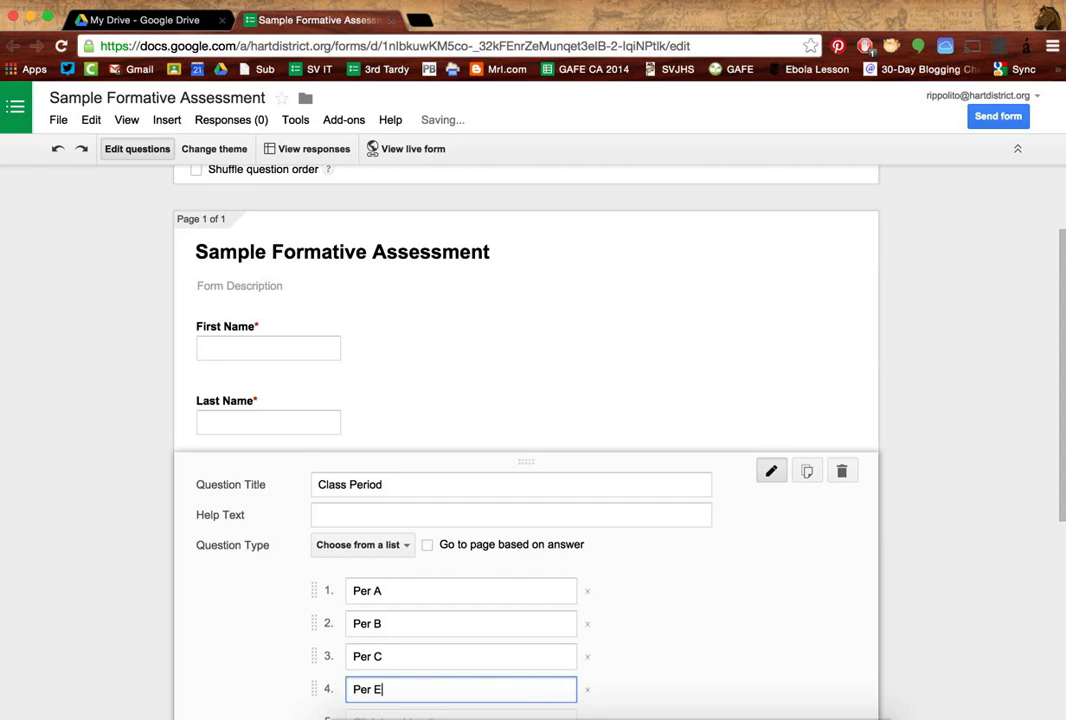
{"action": "key", "text": "Return"}
{"action": "type", "text": "P"}
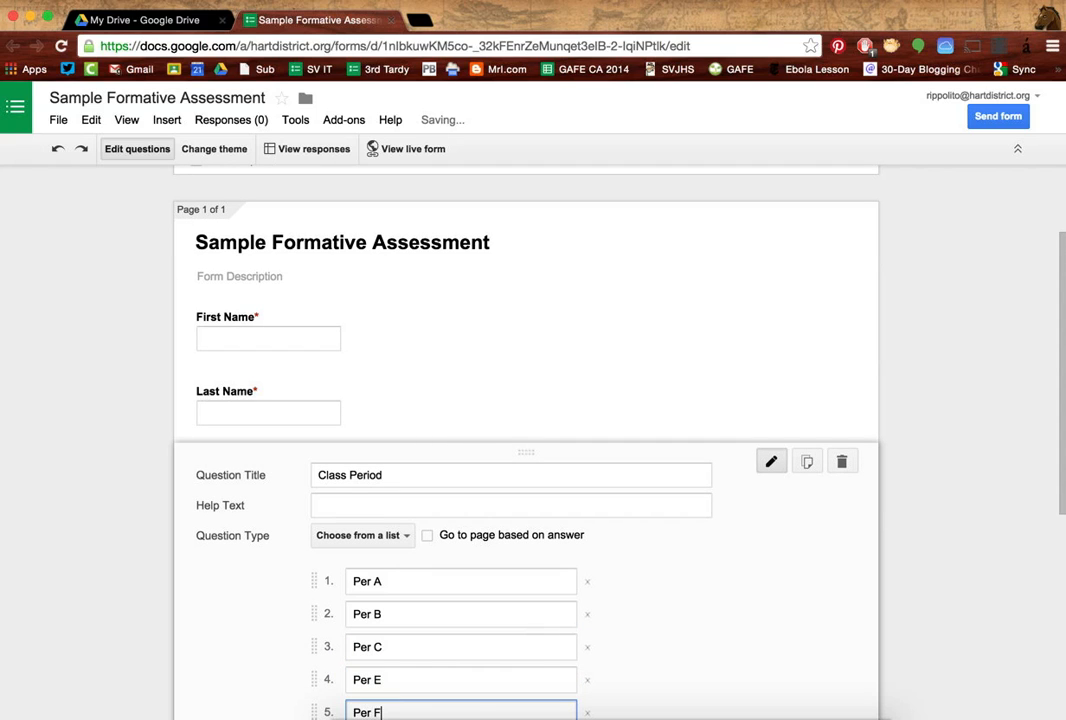
{"action": "type", "text": "er F"}
Make the Class Period question required and finish editing it
{"action": "scroll", "coordinate": [209, 620], "scroll_direction": "down", "scroll_amount": 5}
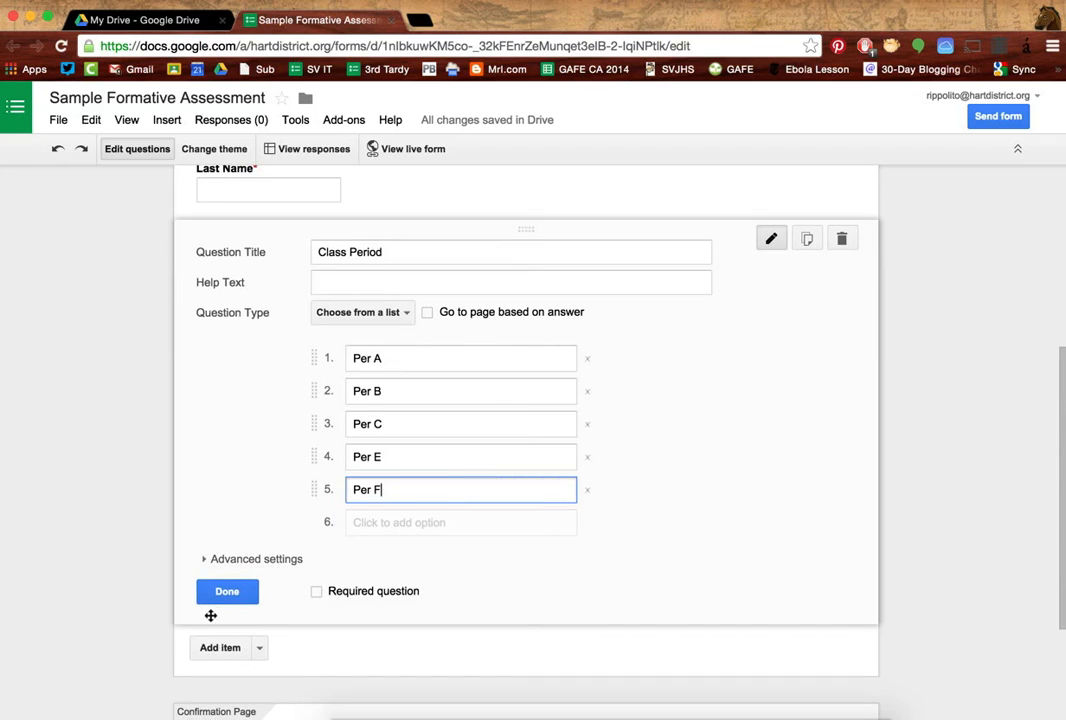
{"action": "left_click", "coordinate": [316, 592]}
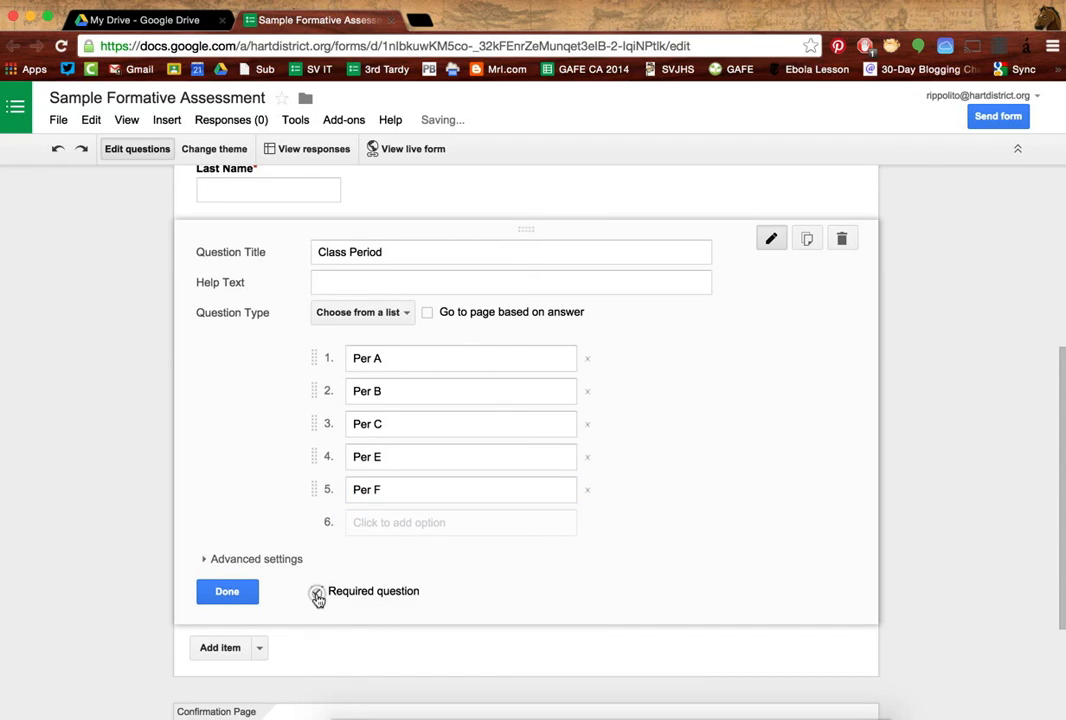
{"action": "left_click", "coordinate": [245, 593]}
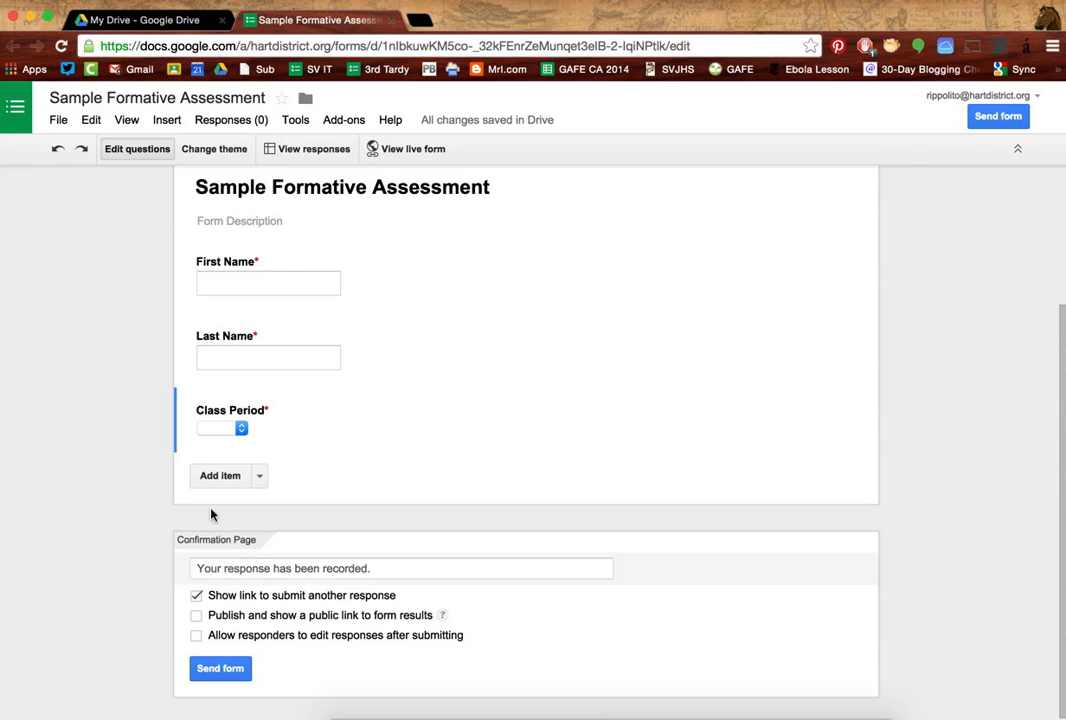
Add a question titled "Who is your favorite cartoon character?" below Class Period and set its type to Multiple choice
{"action": "left_click", "coordinate": [212, 484]}
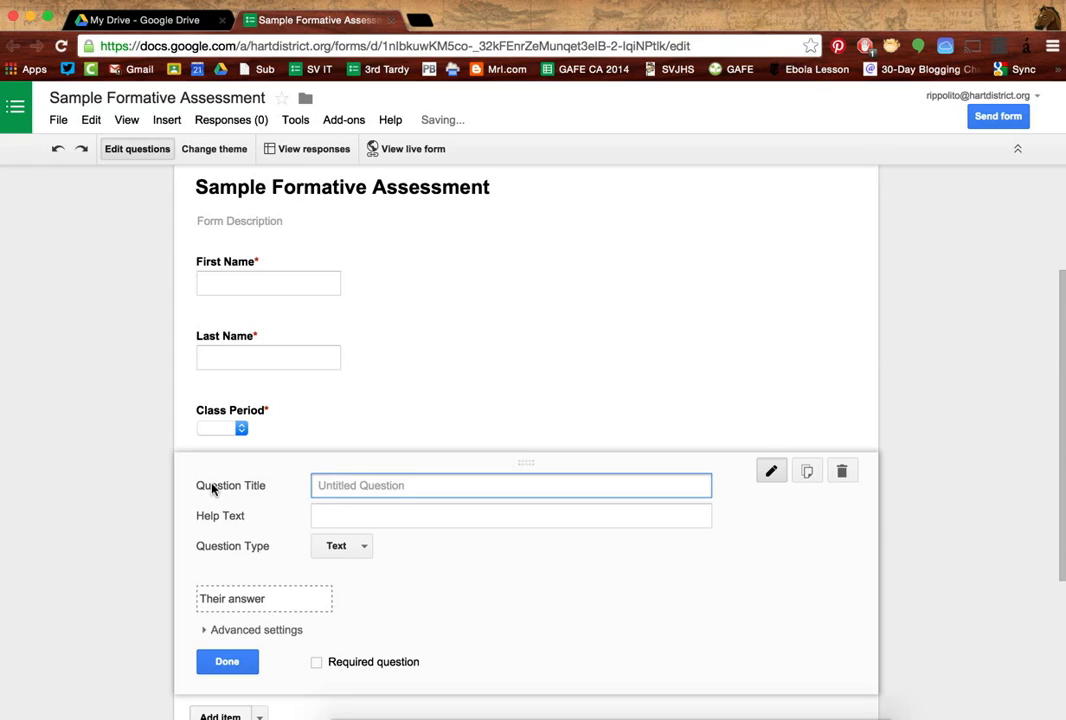
{"action": "type", "text": "who i"}
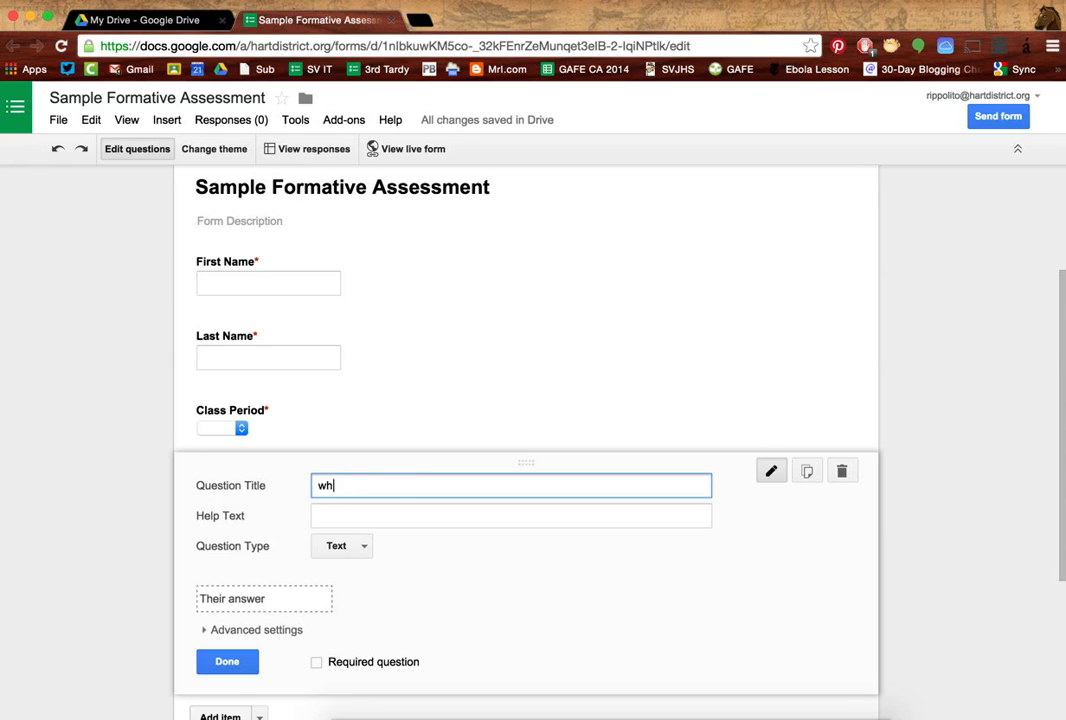
{"action": "key", "text": "BackSpace"}
{"action": "key", "text": "BackSpace"}
{"action": "type", "text": "Who is your favorite cartoon character?"}
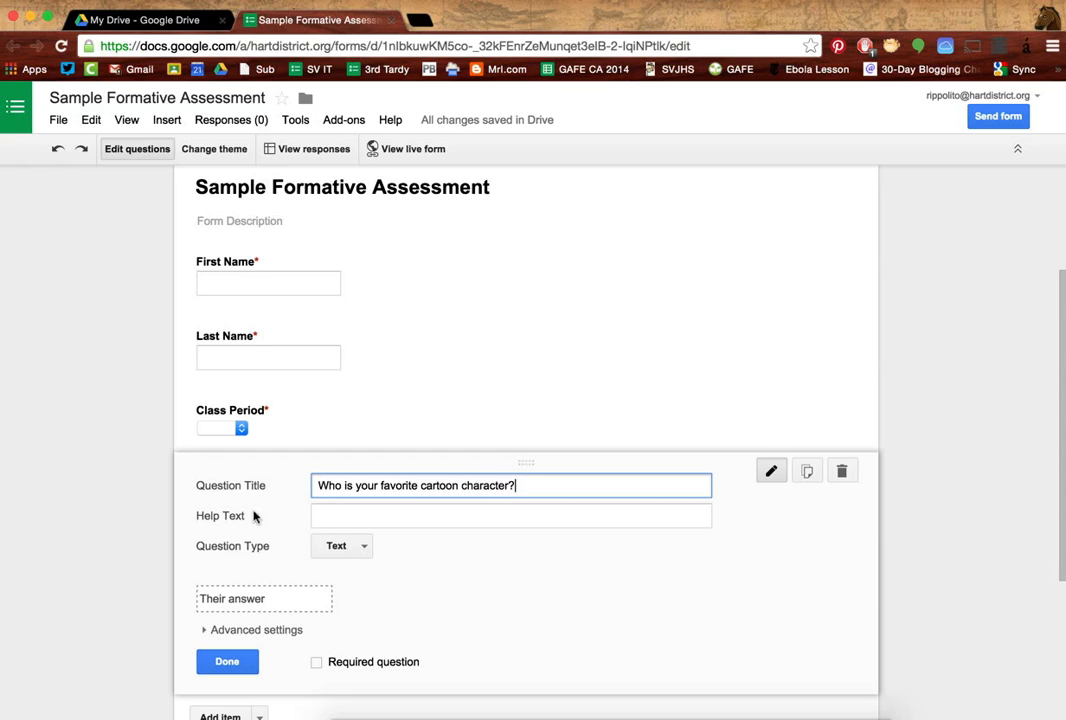
{"action": "left_click", "coordinate": [339, 545]}
{"action": "left_click", "coordinate": [347, 557]}
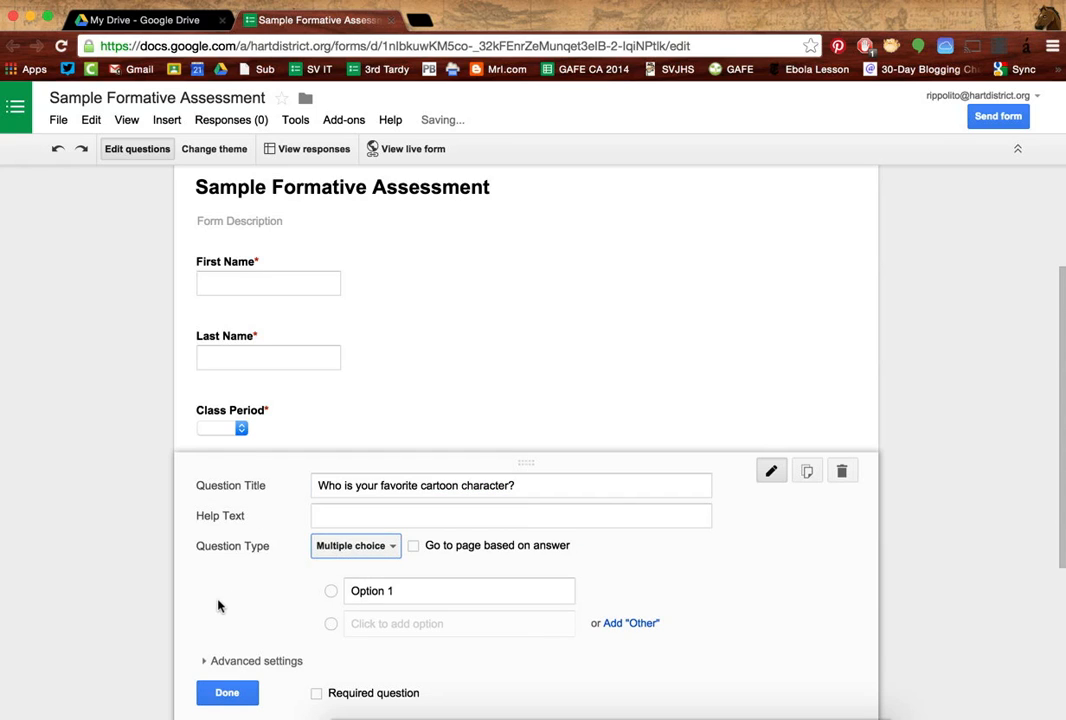
Enter Mickey Mouse as the first answer option of the cartoon character question
{"action": "scroll", "coordinate": [270, 580], "scroll_direction": "down", "scroll_amount": 2}
{"action": "left_click", "coordinate": [379, 521]}
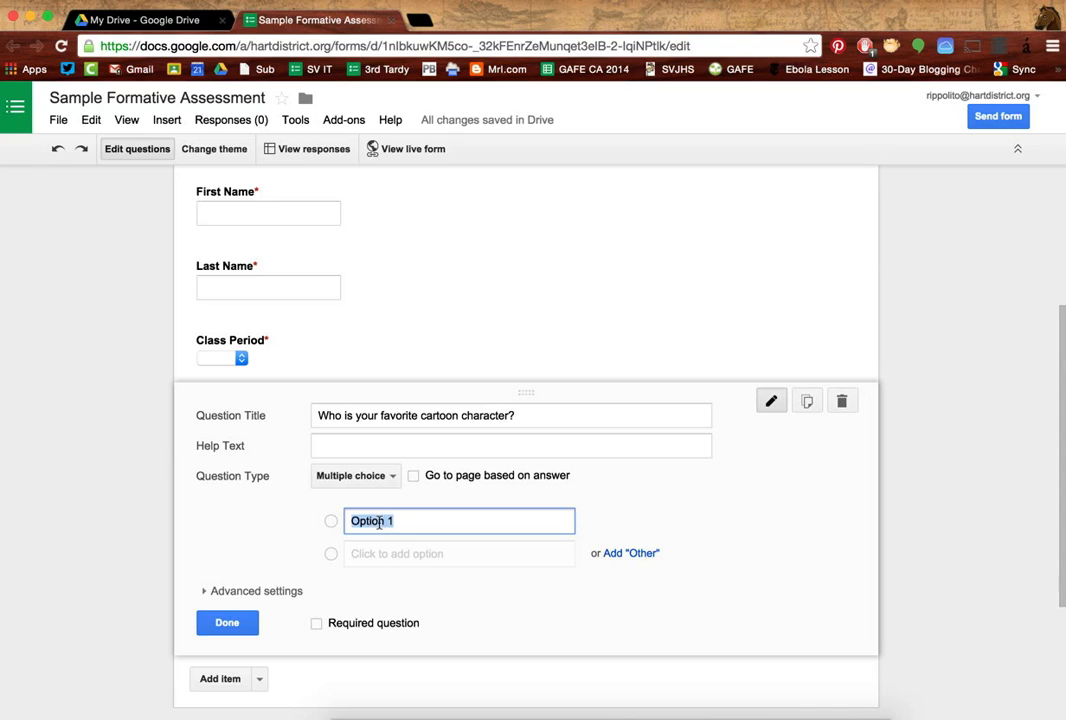
{"action": "type", "text": "Mickey "}
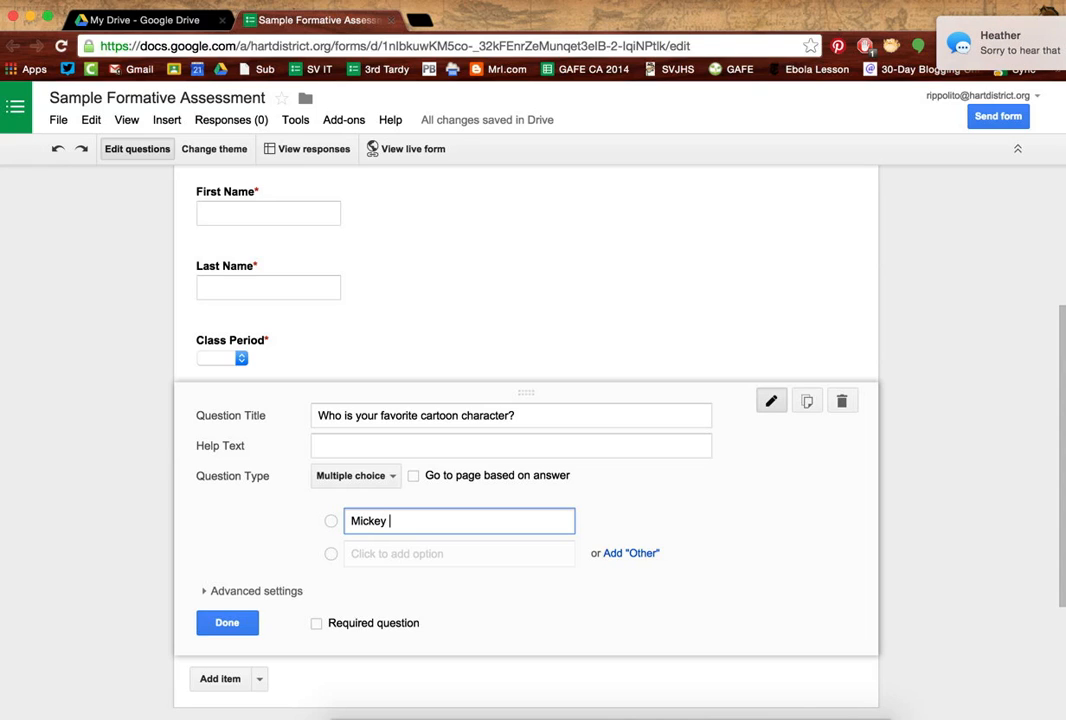
{"action": "type", "text": "Mouse"}
Reword the question title to "Who is the best Disney cartoon character?"
{"action": "left_click_drag", "start_coordinate": [357, 416], "coordinate": [420, 416]}
{"action": "type", "text": "the bes"}
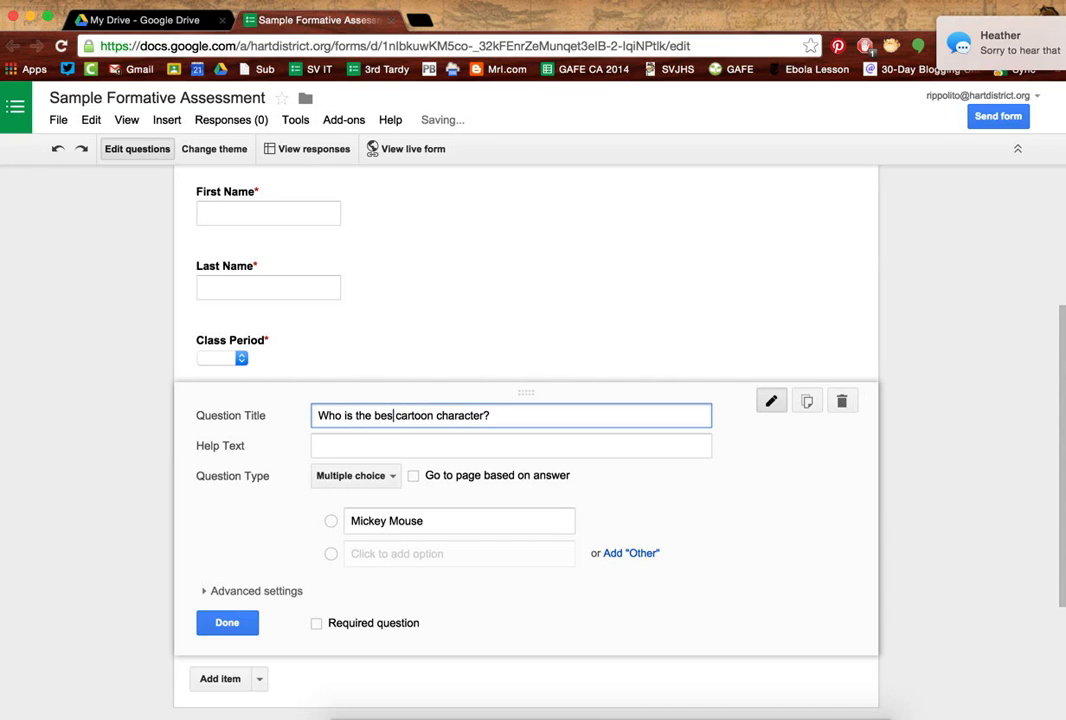
{"action": "type", "text": "t Disney"}
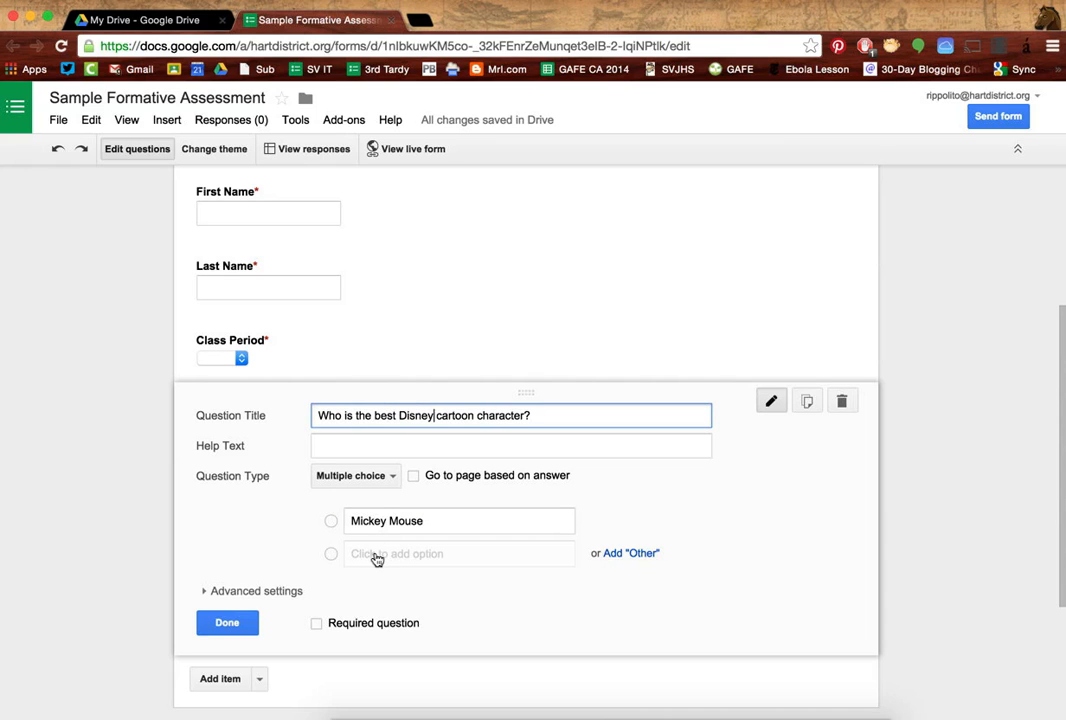
Add the answer options Donald Duck, Goofy and Pluto below Mickey Mouse and finish editing the question
{"action": "left_click", "coordinate": [376, 556]}
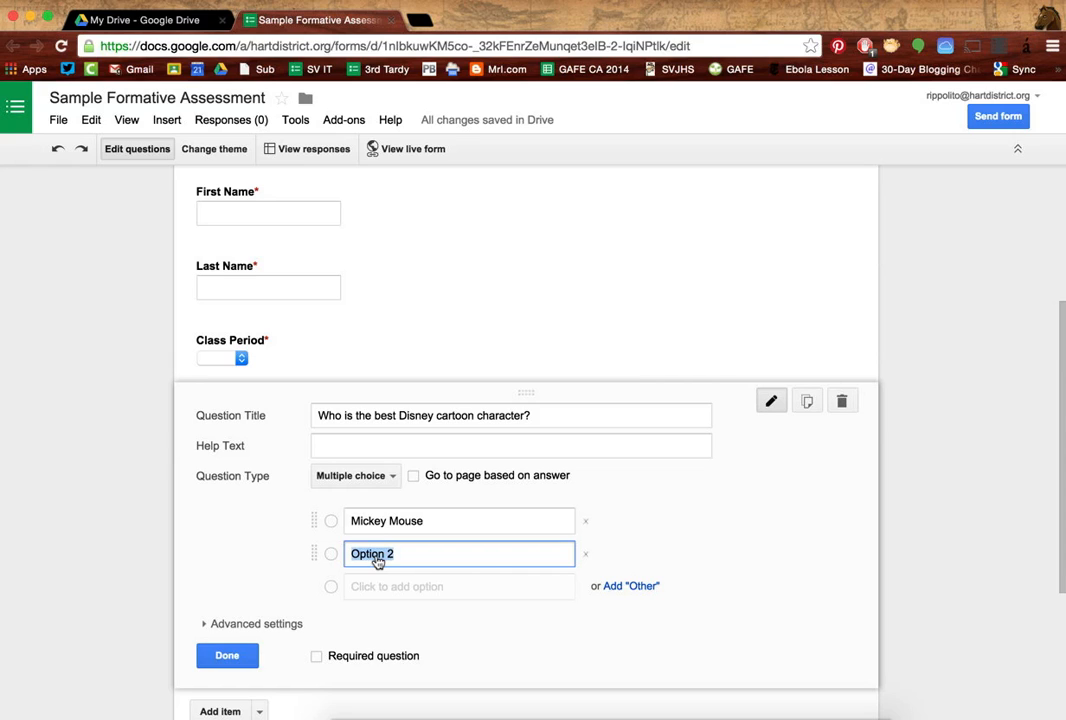
{"action": "type", "text": "Donald Duck"}
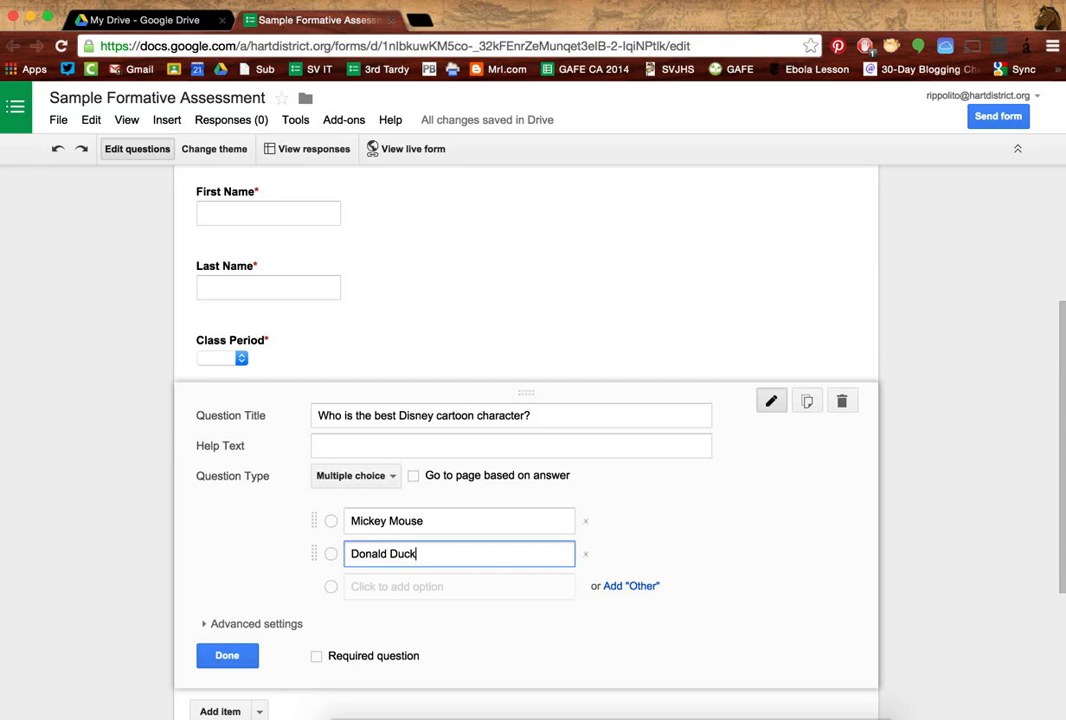
{"action": "key", "text": "Return"}
{"action": "type", "text": "Goofy"}
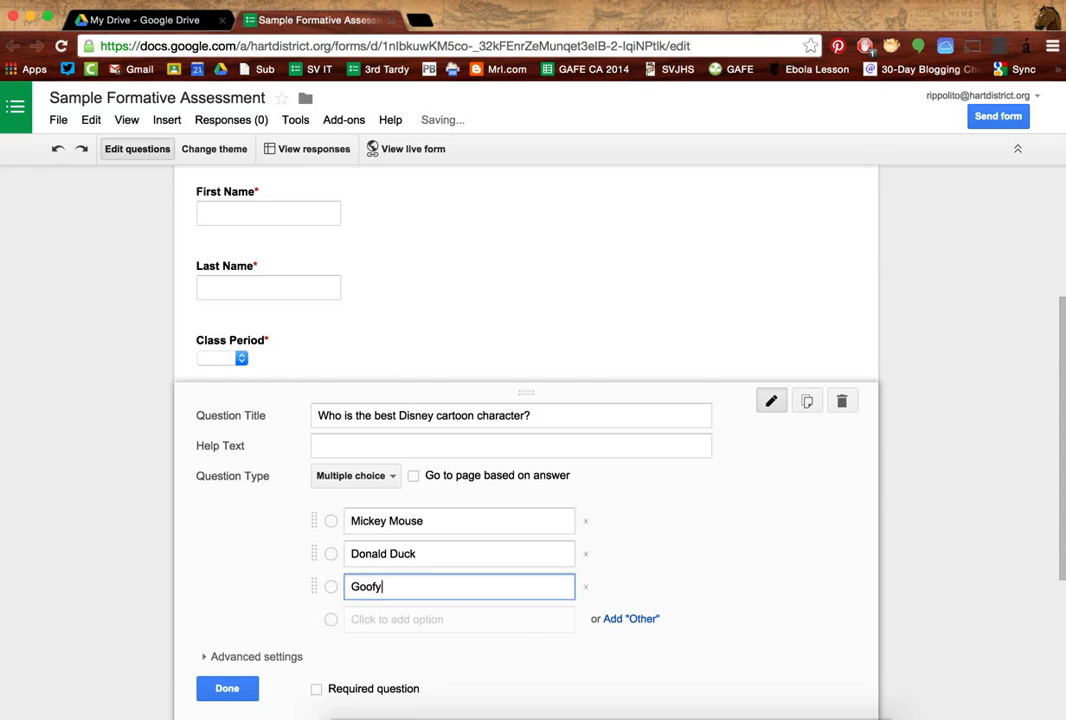
{"action": "key", "text": "Tab"}
{"action": "key", "text": "Tab"}
{"action": "type", "text": "P"}
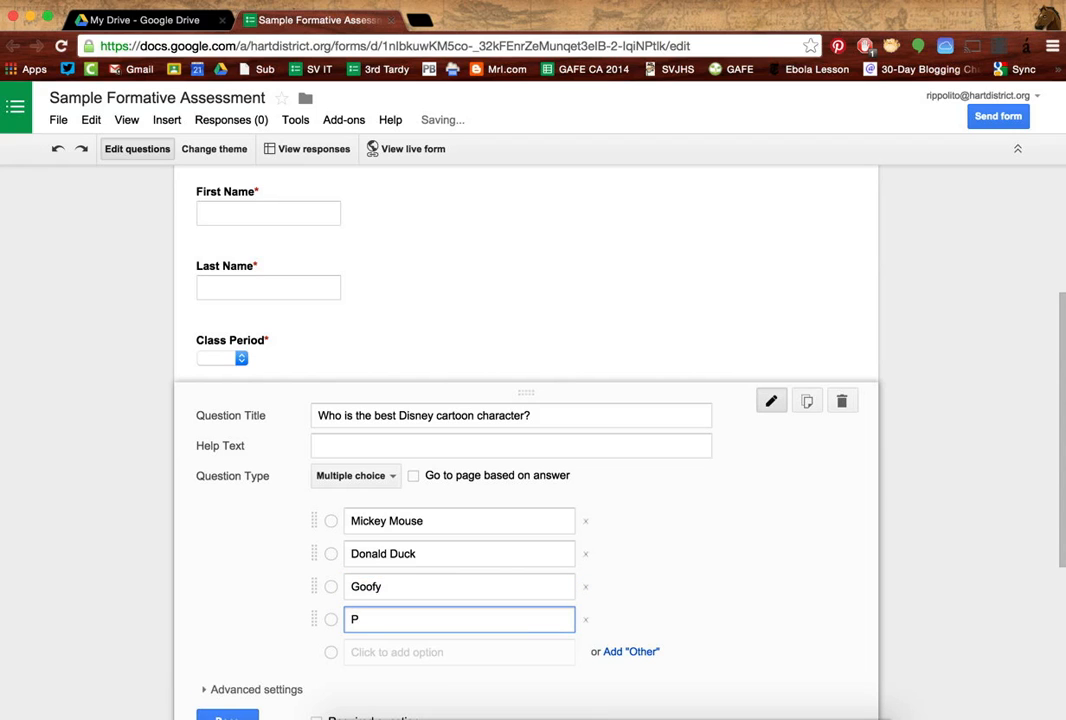
{"action": "scroll", "coordinate": [228, 602], "scroll_direction": "down", "scroll_amount": 5}
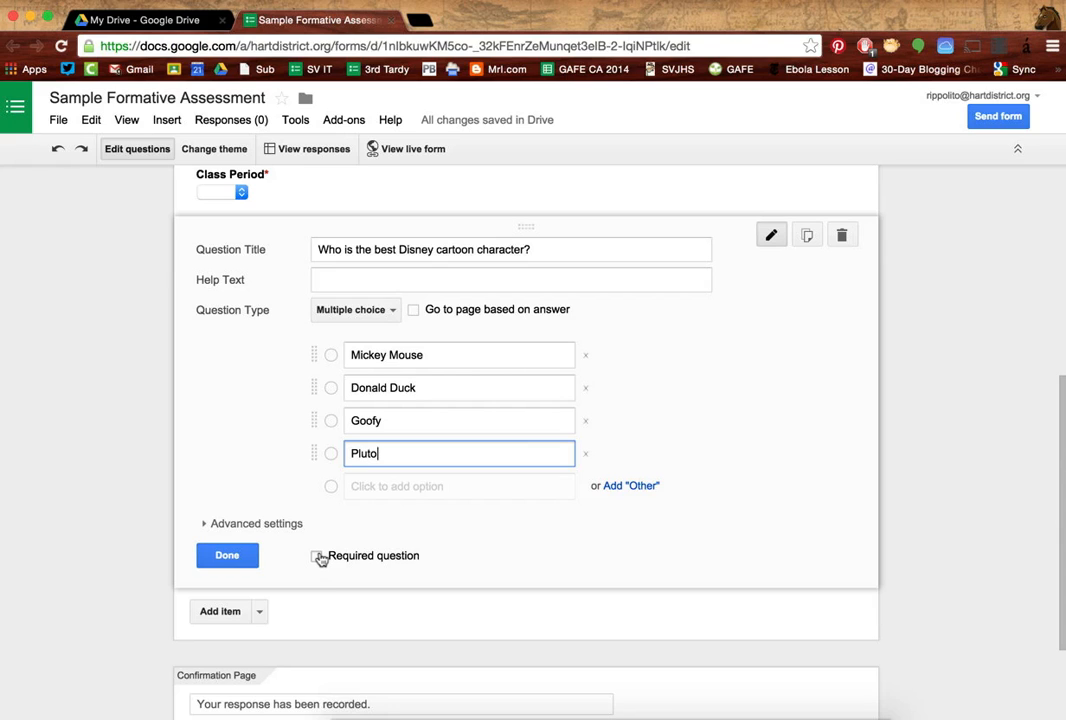
{"action": "left_click", "coordinate": [240, 559]}
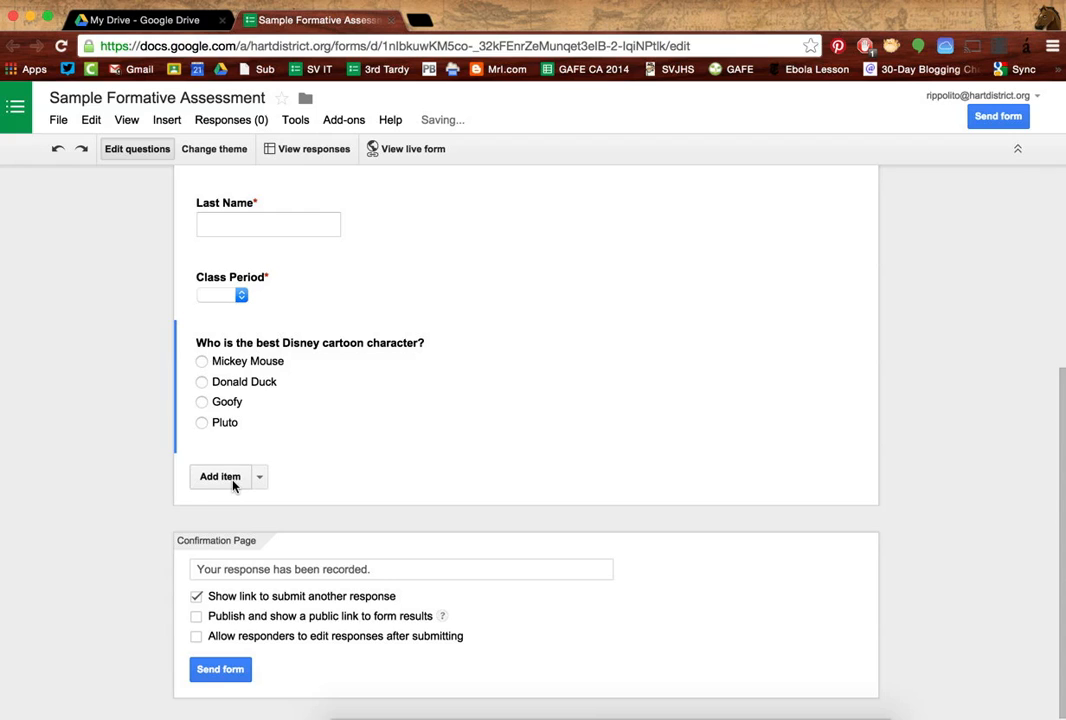
Add a Paragraph text question titled "Explain why you answered the way you did in the last question." at the end of the form
{"action": "left_click", "coordinate": [233, 484]}
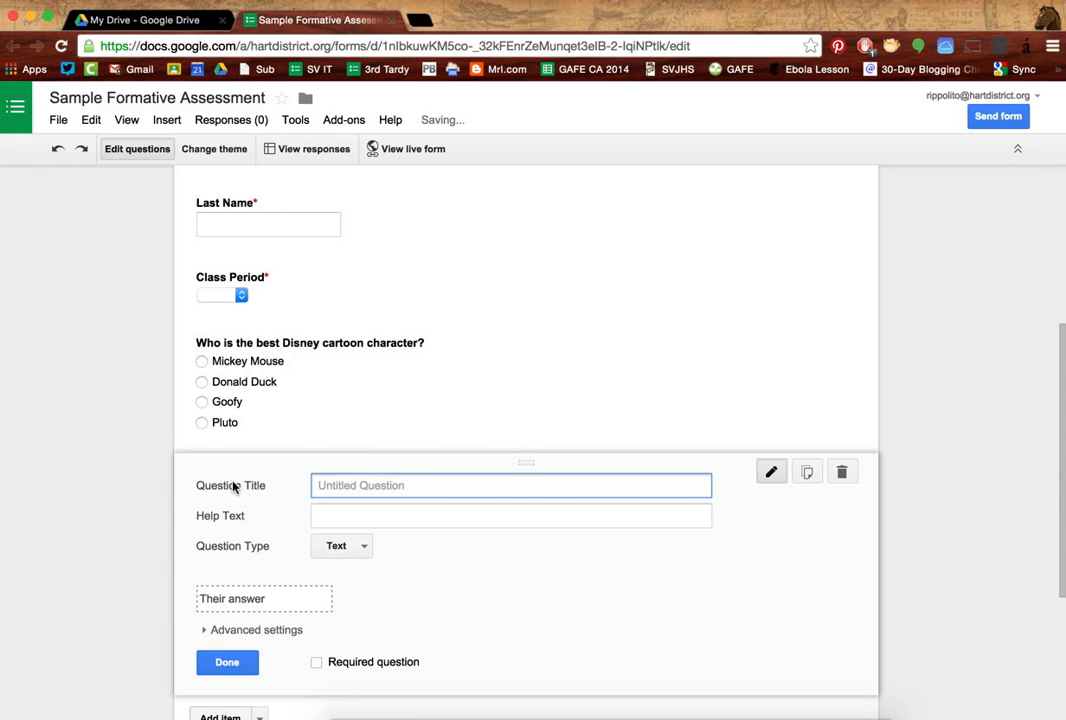
{"action": "left_click", "coordinate": [336, 546]}
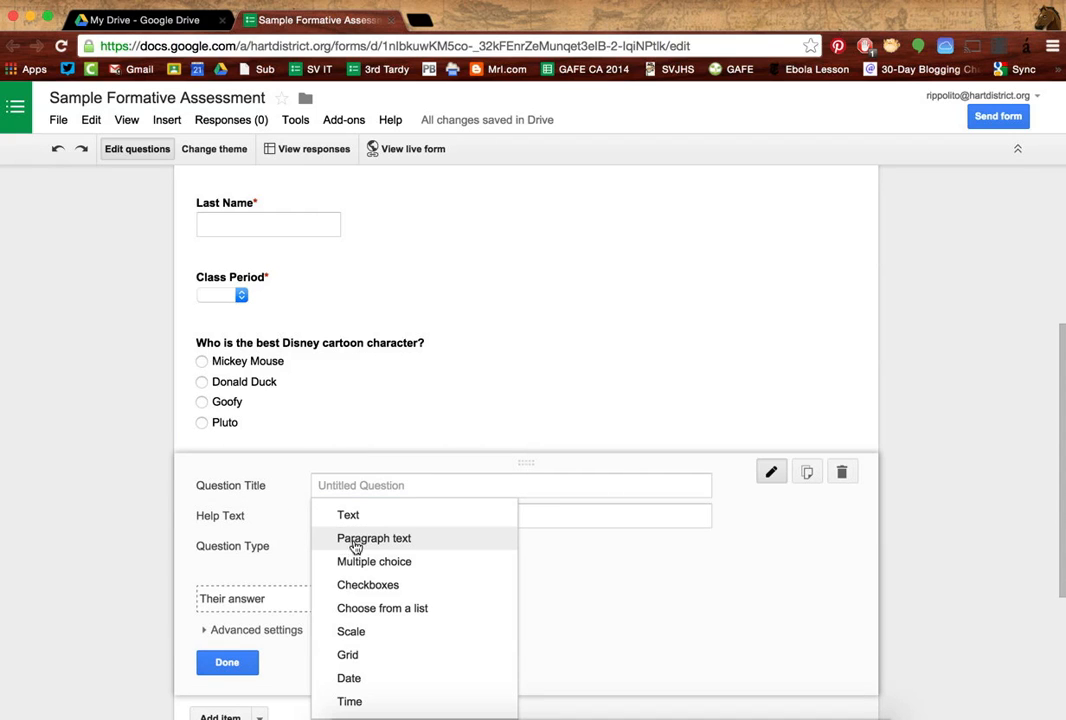
{"action": "left_click", "coordinate": [362, 545]}
{"action": "left_click", "coordinate": [381, 484]}
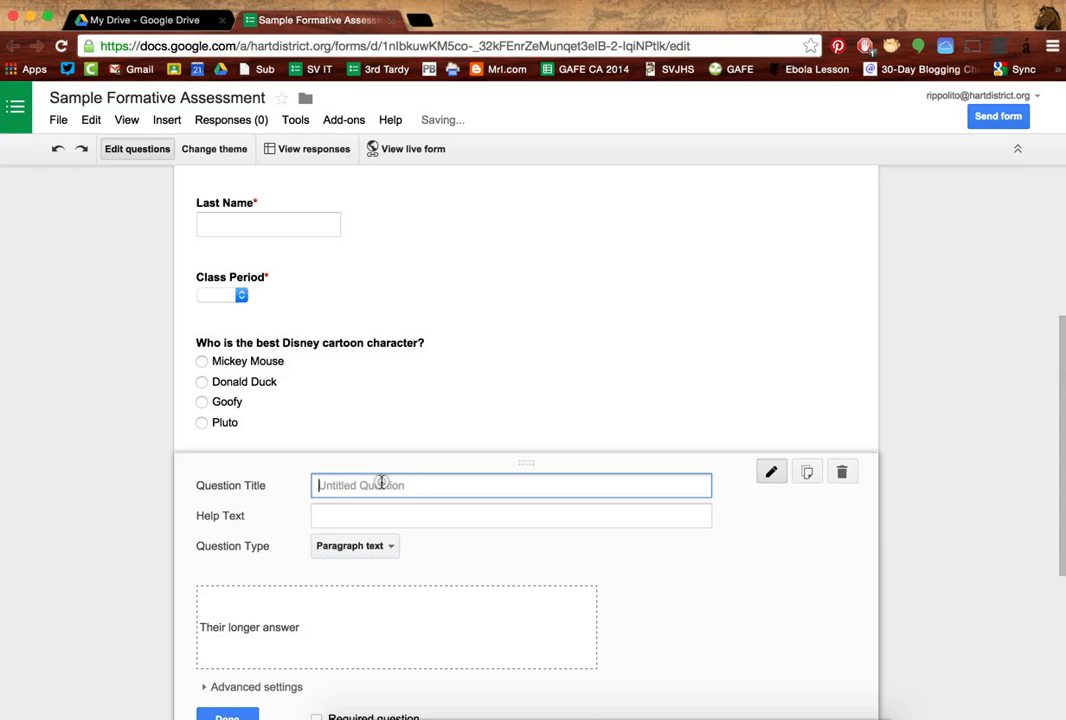
{"action": "type", "text": "Explain wh"}
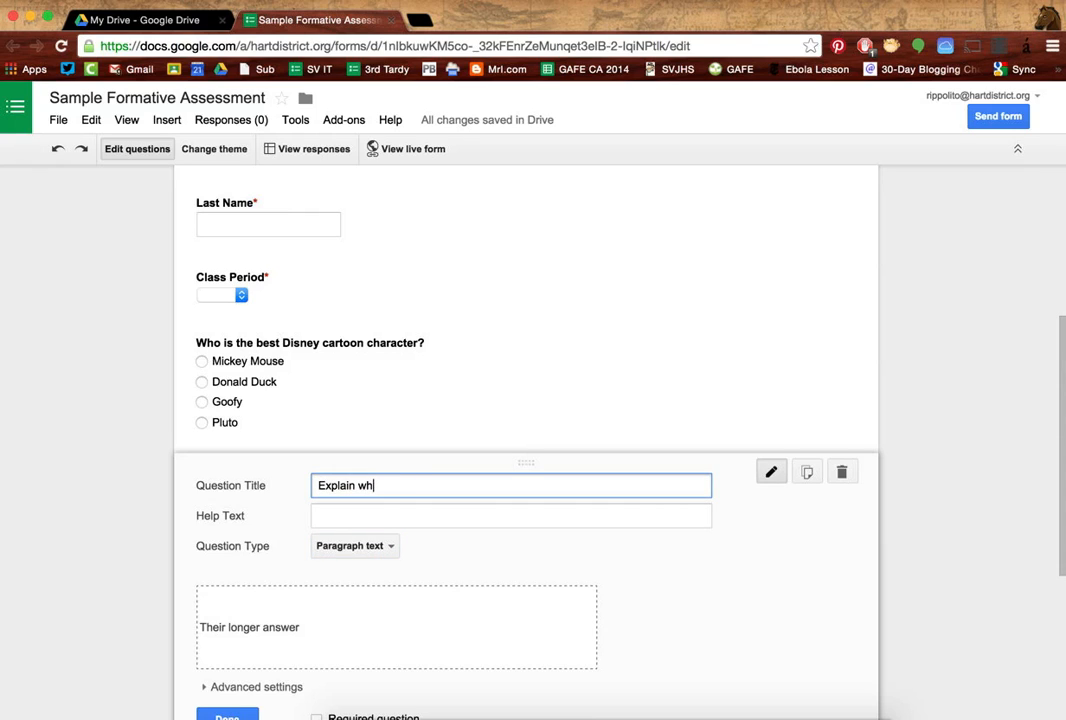
{"action": "type", "text": "y you answered the way you did "}
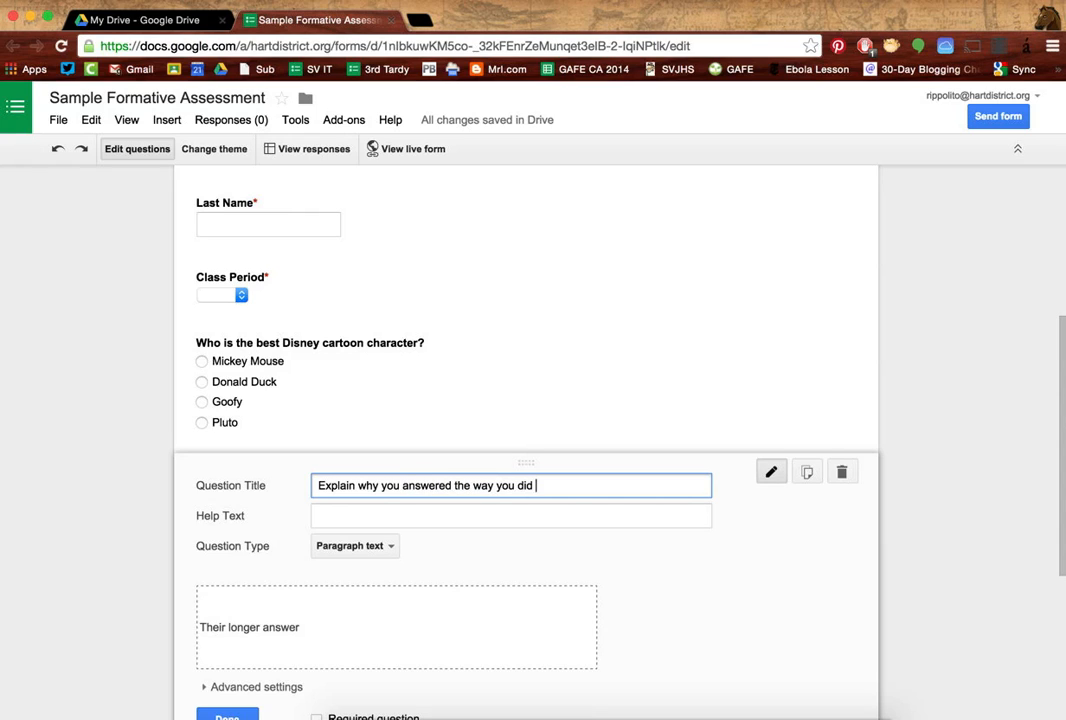
{"action": "type", "text": "in the last question."}
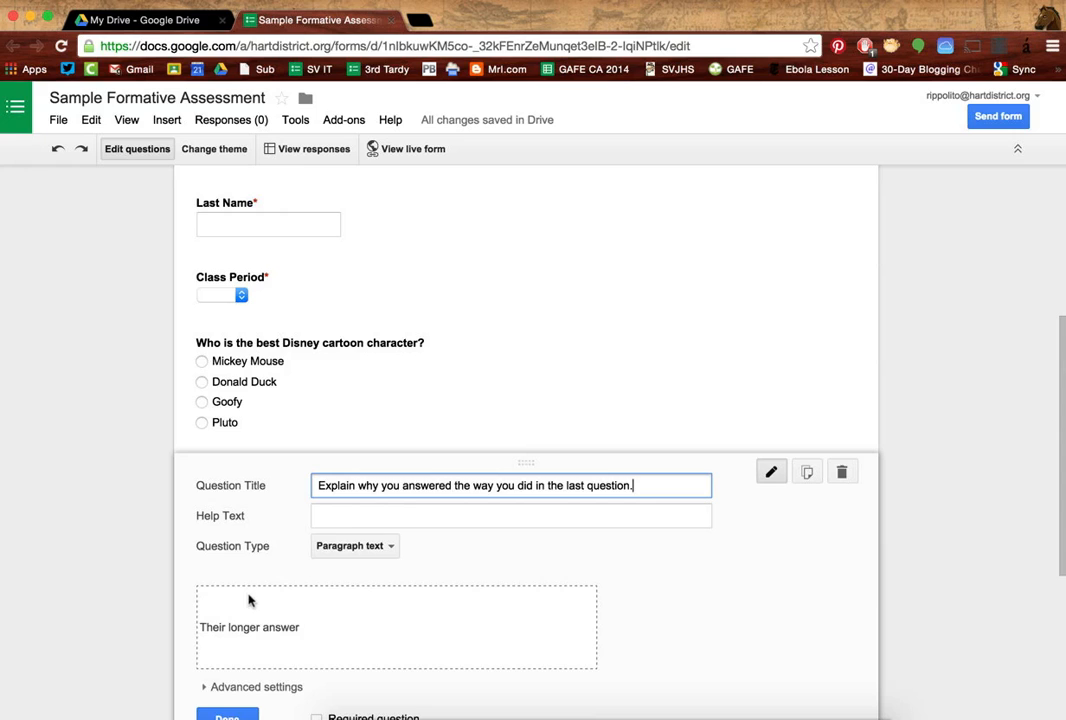
{"action": "scroll", "coordinate": [190, 609], "scroll_direction": "down", "scroll_amount": 3}
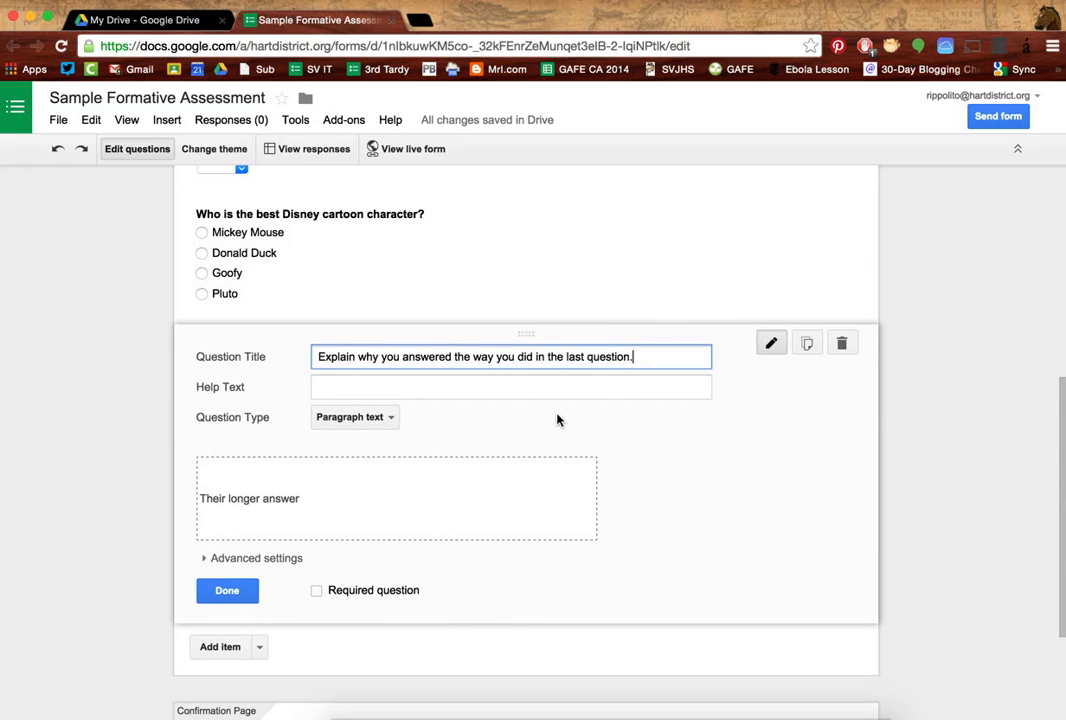
{"action": "left_click", "coordinate": [226, 591]}
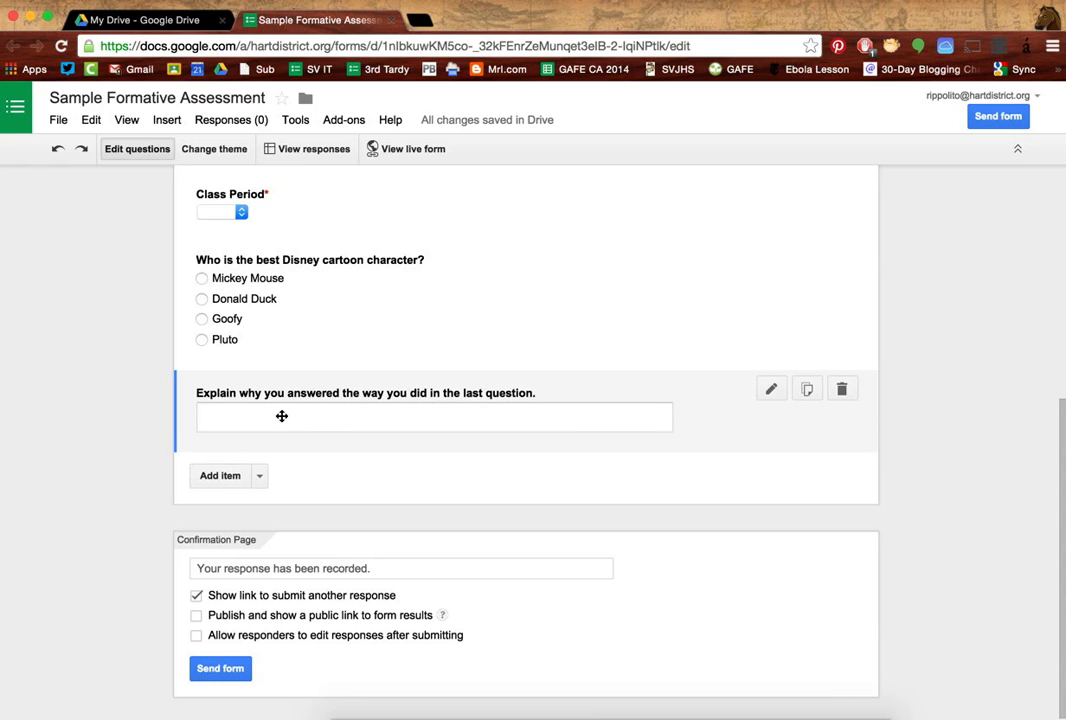
Switch the explanation question's type to Text and back to Paragraph text, and finish editing it
{"action": "left_click", "coordinate": [771, 389]}
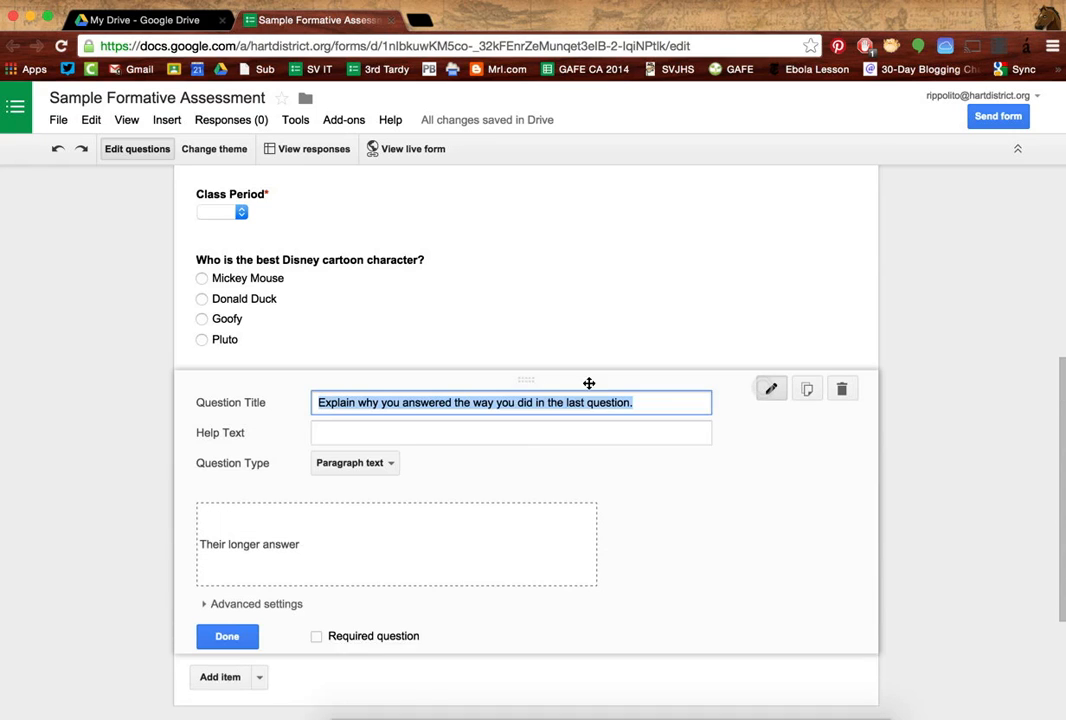
{"action": "left_click", "coordinate": [352, 465]}
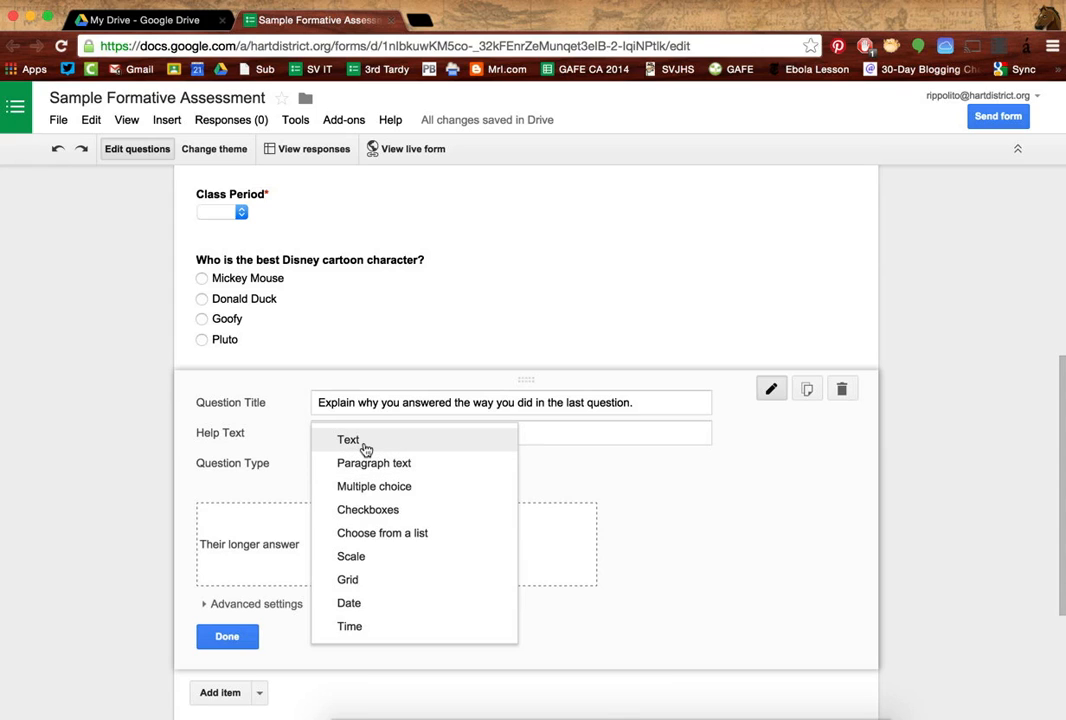
{"action": "left_click", "coordinate": [366, 450]}
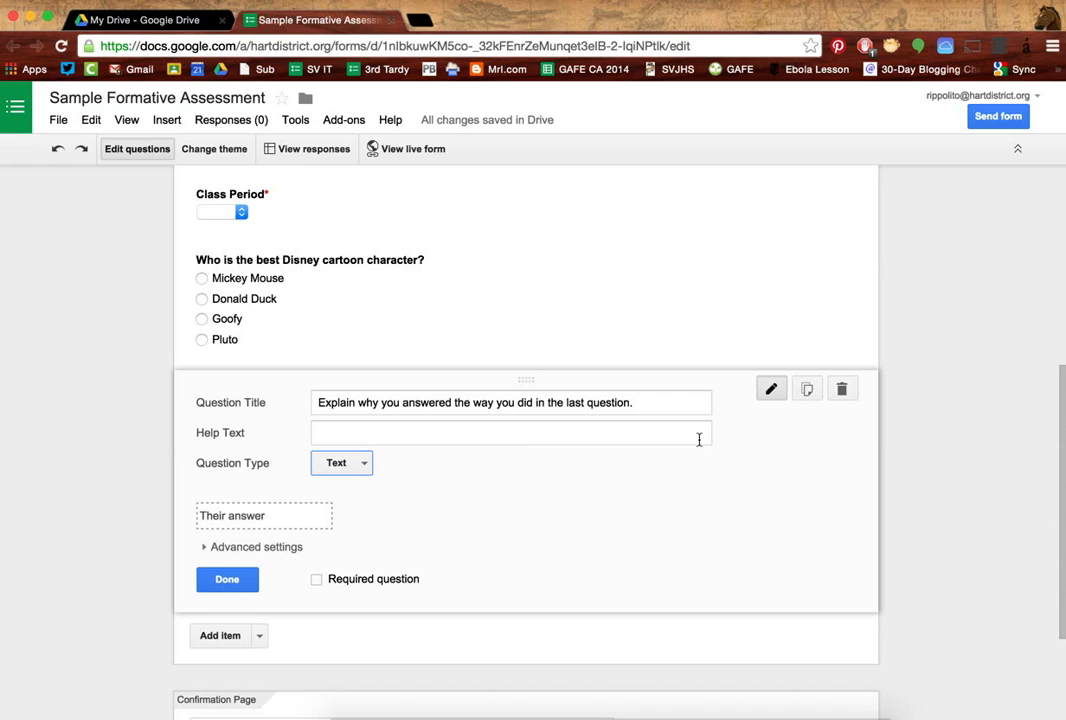
{"action": "left_click", "coordinate": [362, 466]}
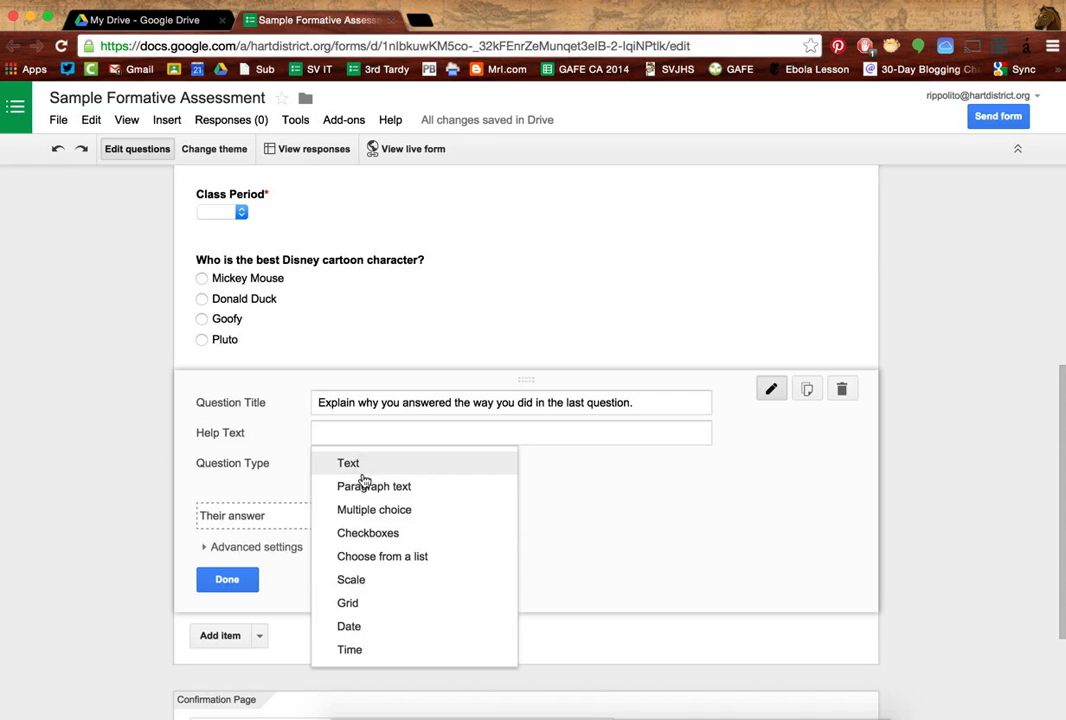
{"action": "left_click", "coordinate": [362, 488]}
{"action": "scroll", "coordinate": [160, 585], "scroll_direction": "down", "scroll_amount": 2}
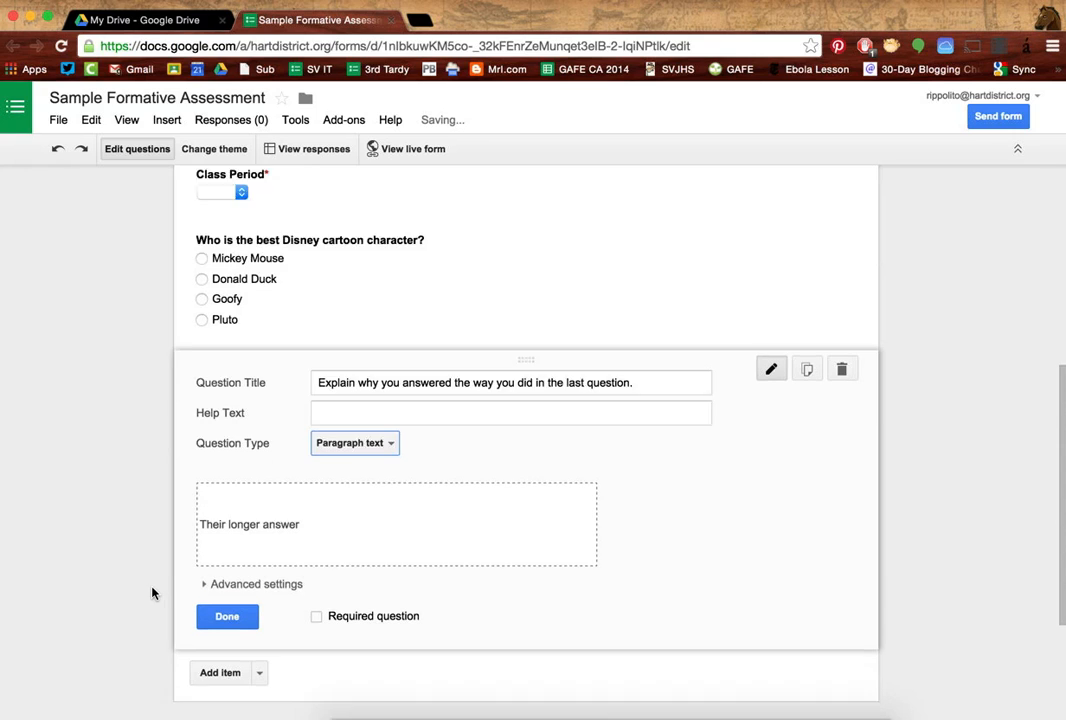
{"action": "left_click", "coordinate": [204, 543]}
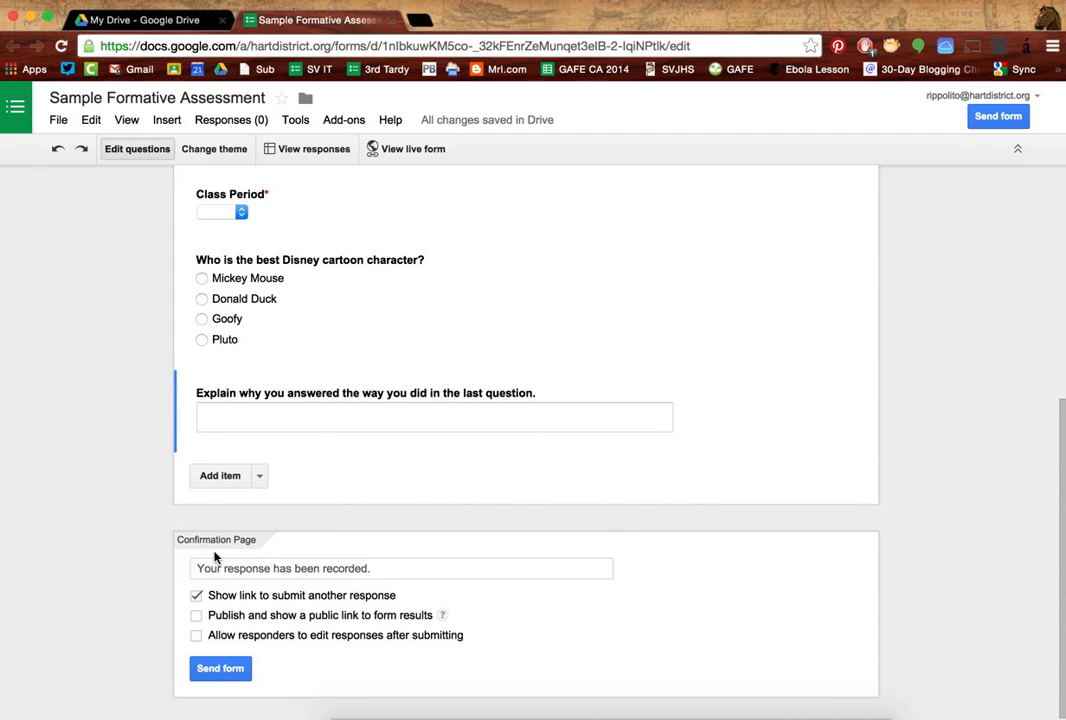
Set the confirmation message to "Students, when you are done, please take out your RELAX book and read quietly until everyone is finished. Thanks!"
{"action": "triple_click", "coordinate": [240, 568]}
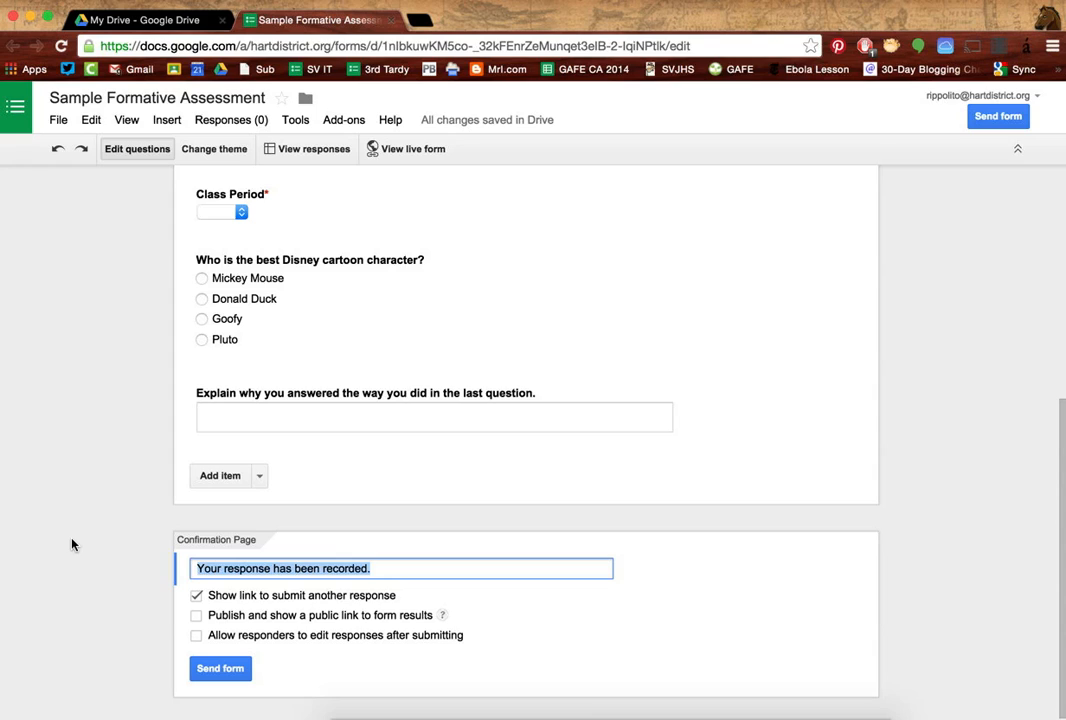
{"action": "type", "text": "Students, whe"}
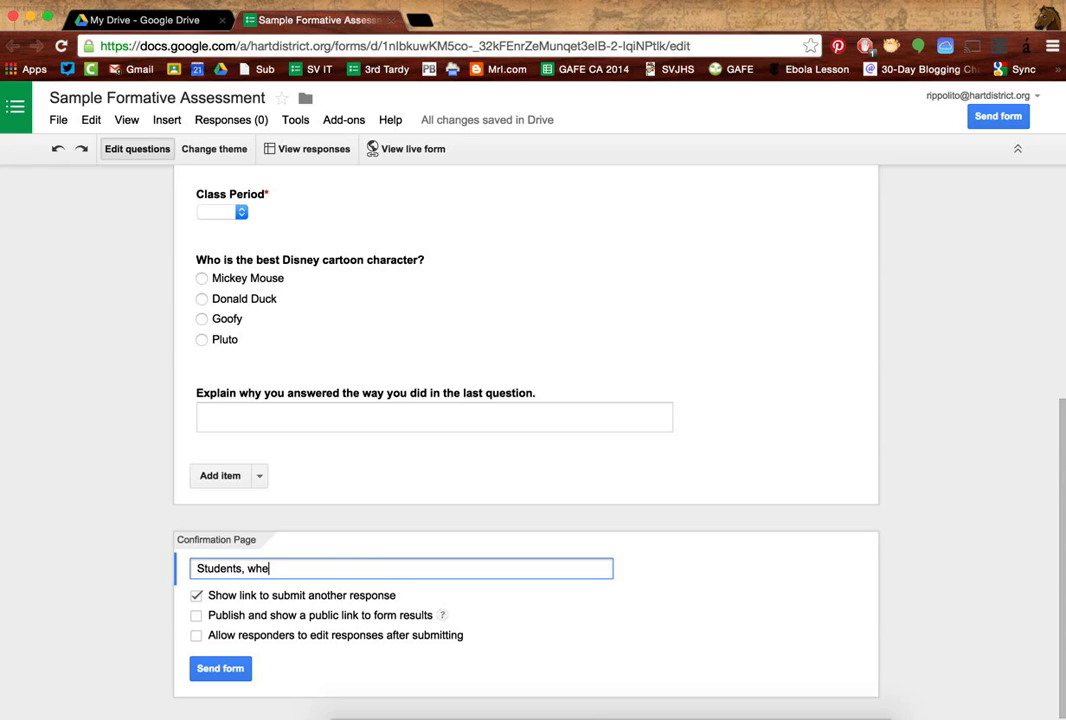
{"action": "type", "text": "n you are done, please "}
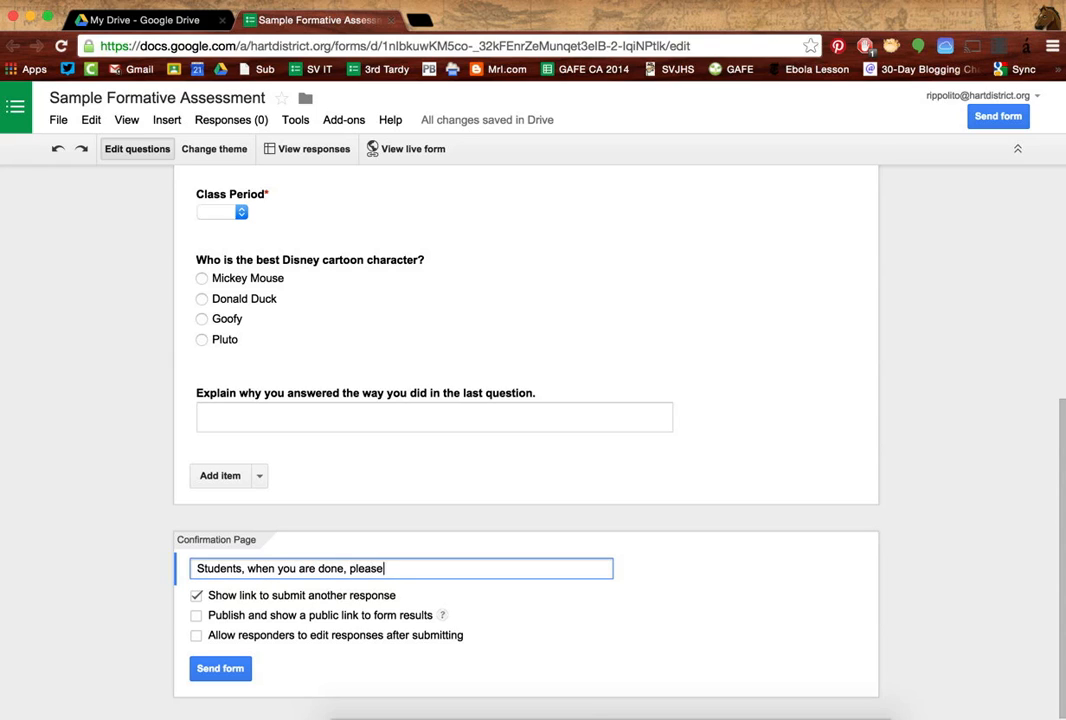
{"action": "type", "text": "take out your RELAX book a"}
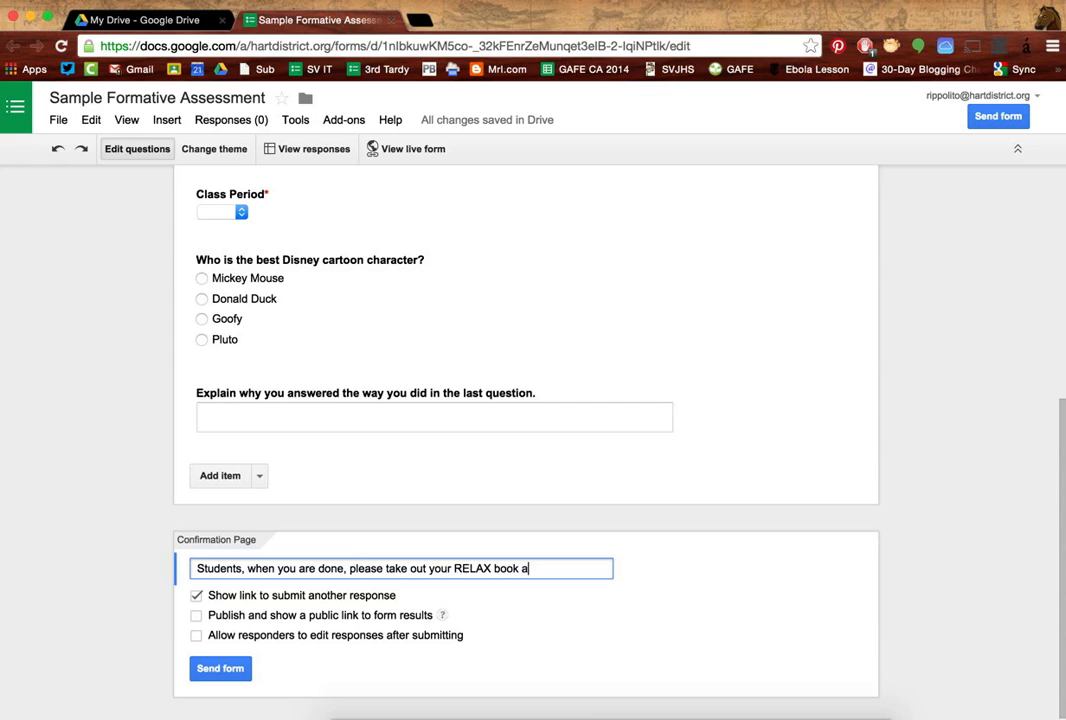
{"action": "type", "text": "nd read que"}
{"action": "type", "text": "etly until ev"}
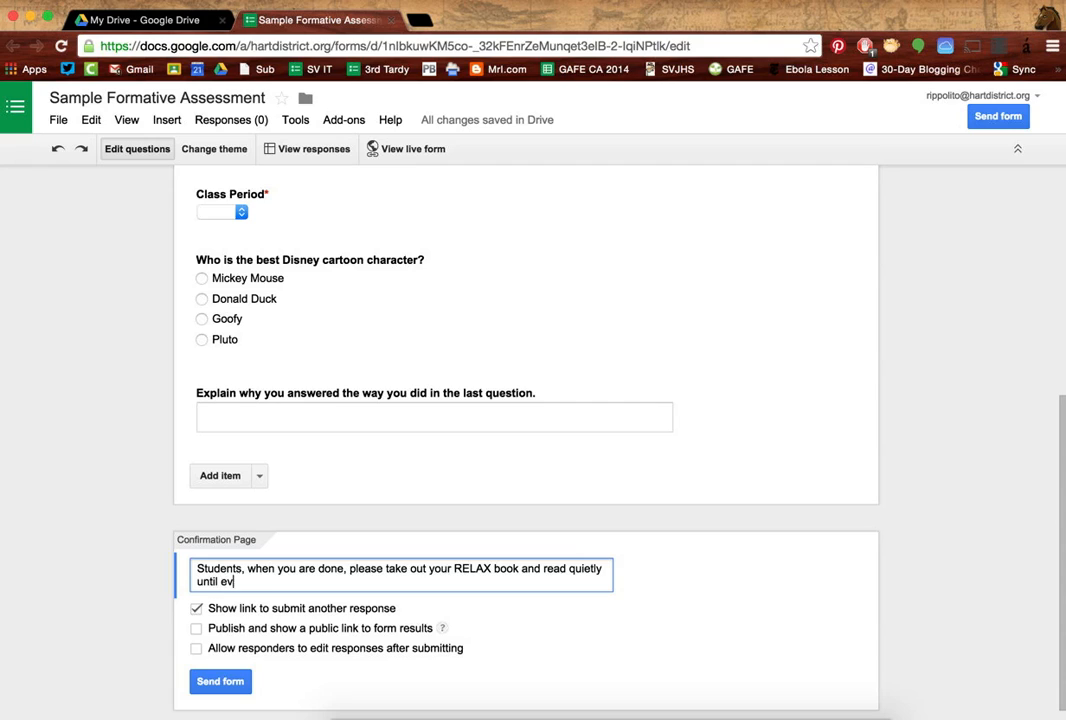
{"action": "type", "text": "eryone is finished."}
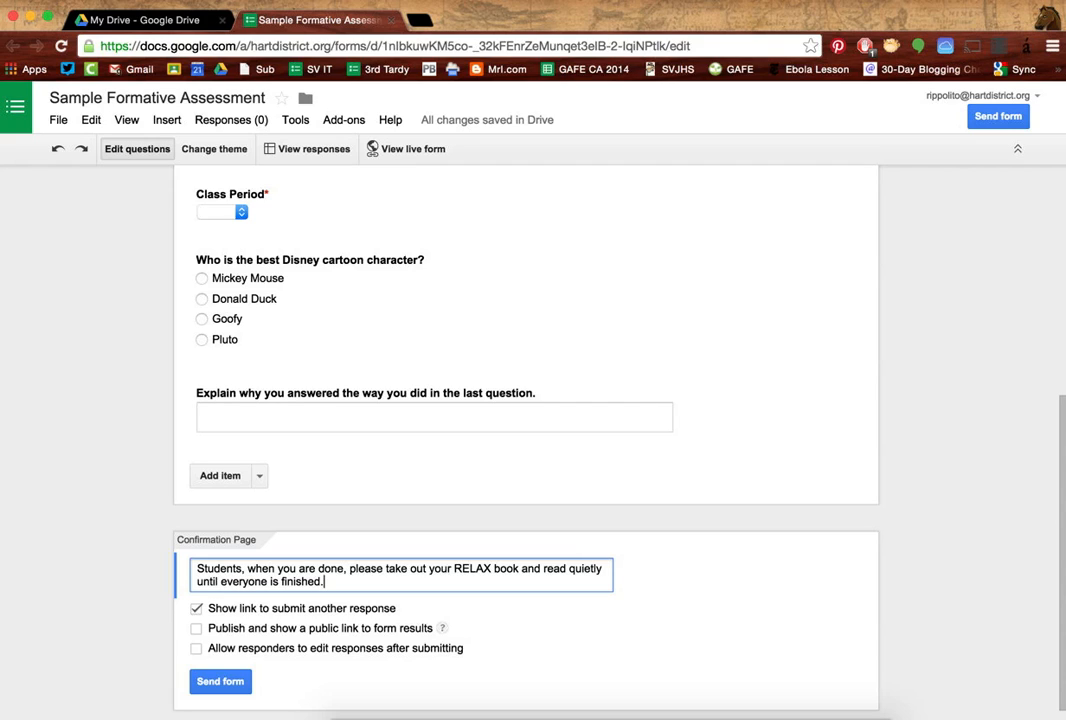
{"action": "type", "text": " Thanks!"}
Turn off the confirmation page option that shows a link to submit another response
{"action": "left_click", "coordinate": [197, 609]}
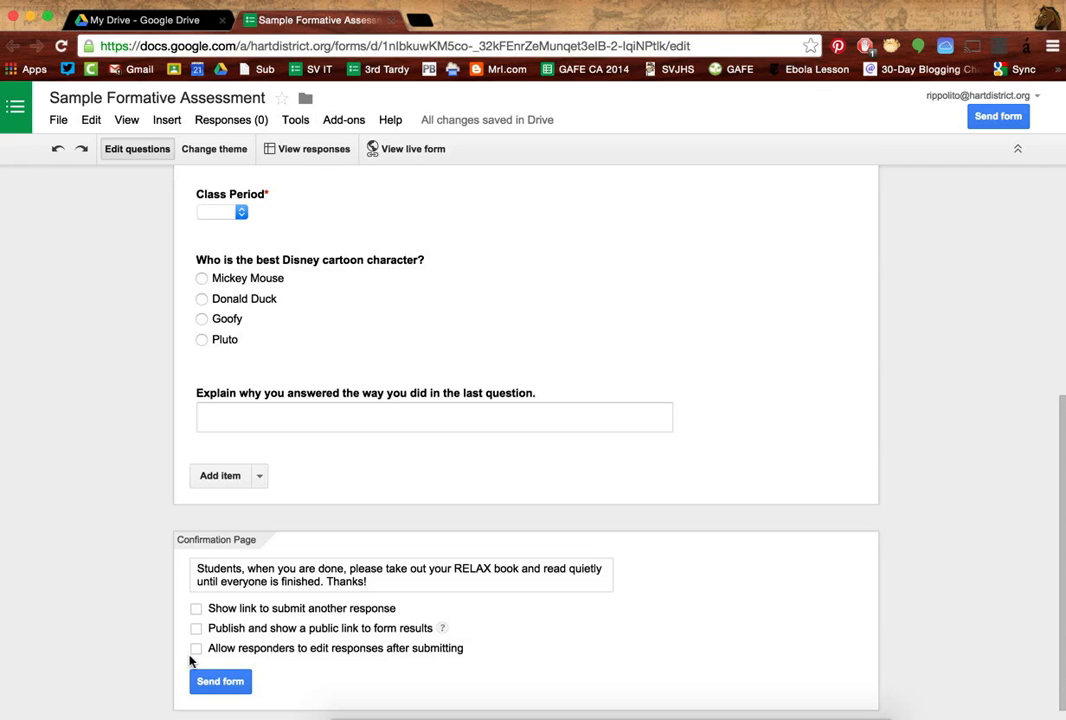
Open the live form and review it from title to submission area, including the Class Period choices
{"action": "scroll", "coordinate": [190, 660], "scroll_direction": "down", "scroll_amount": 1}
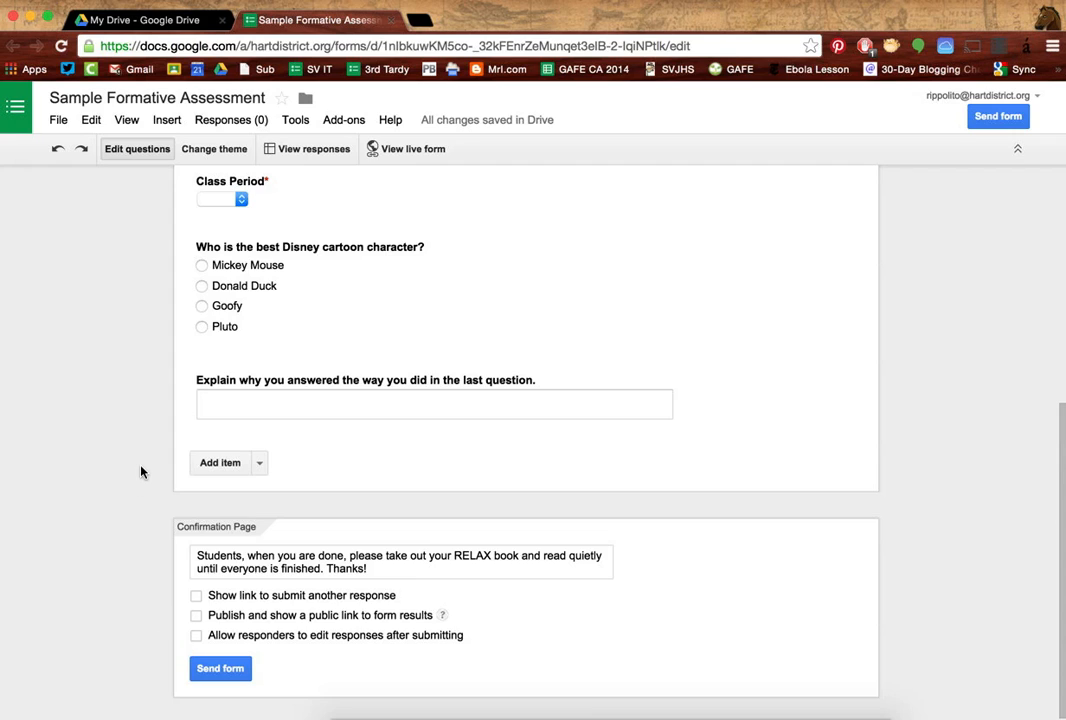
{"action": "scroll", "coordinate": [141, 471], "scroll_direction": "up", "scroll_amount": 8}
{"action": "scroll", "coordinate": [176, 505], "scroll_direction": "down", "scroll_amount": 1}
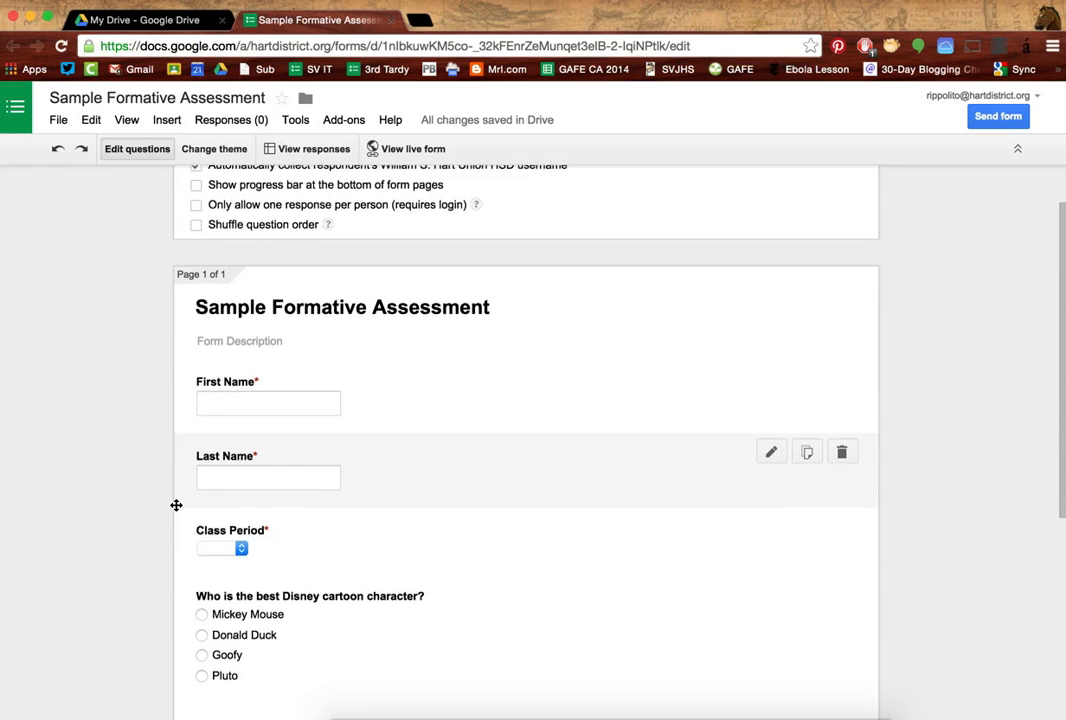
{"action": "left_click", "coordinate": [400, 153]}
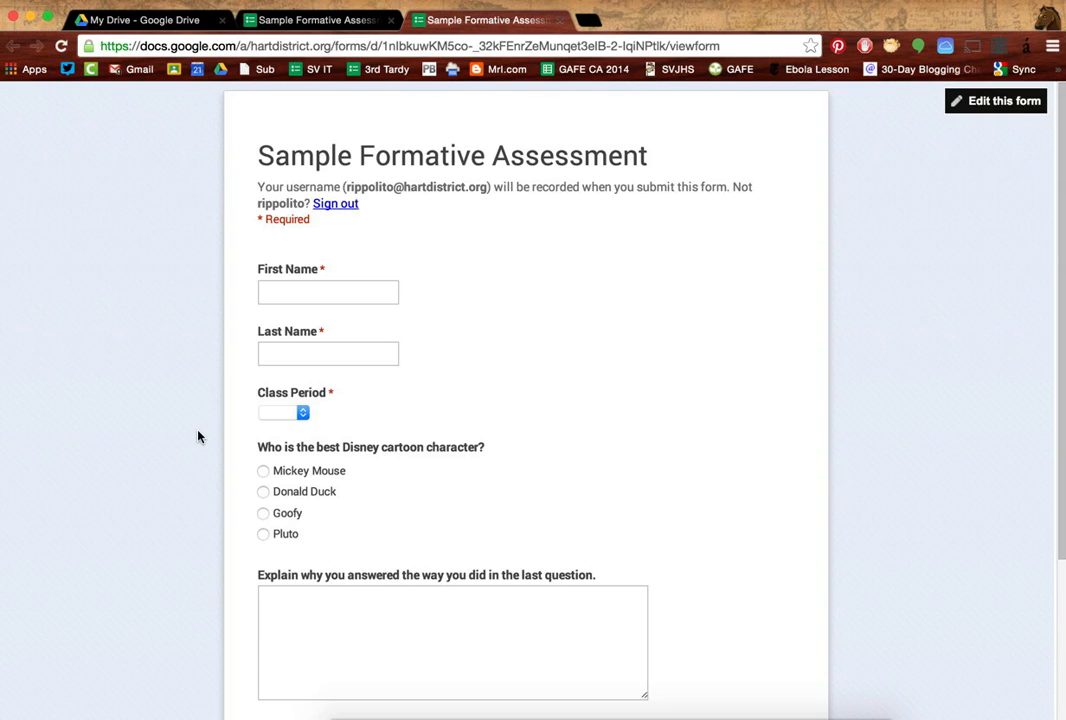
{"action": "scroll", "coordinate": [198, 436], "scroll_direction": "down", "scroll_amount": 3}
{"action": "scroll", "coordinate": [198, 436], "scroll_direction": "up", "scroll_amount": 2}
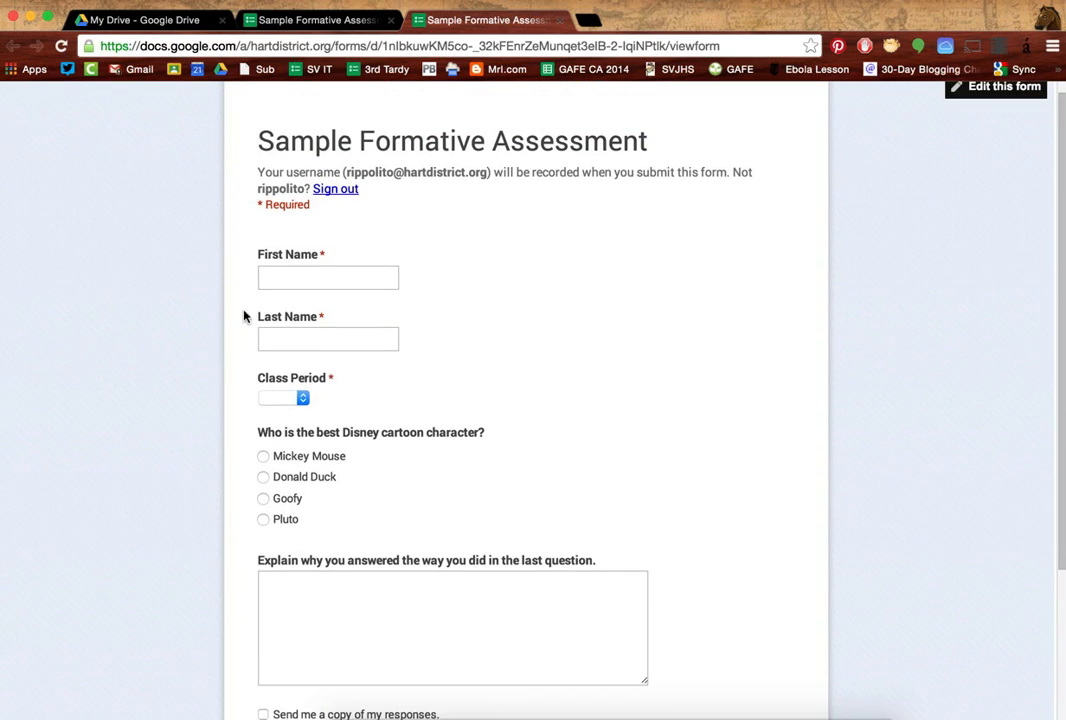
{"action": "left_click", "coordinate": [281, 399]}
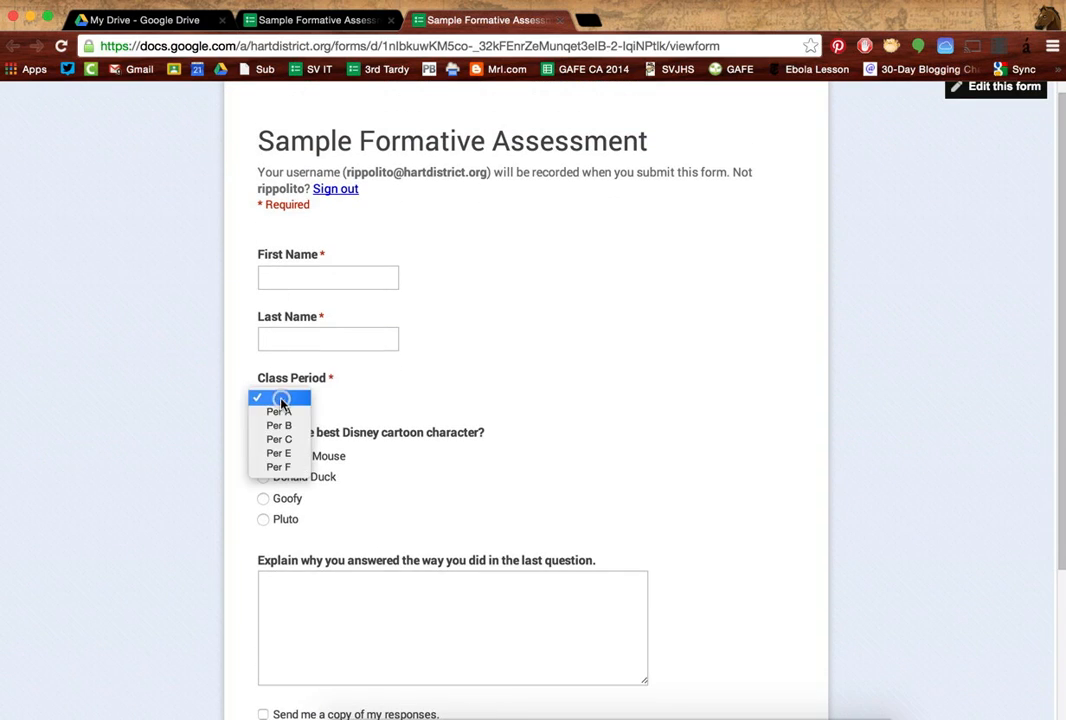
{"action": "left_click", "coordinate": [226, 424]}
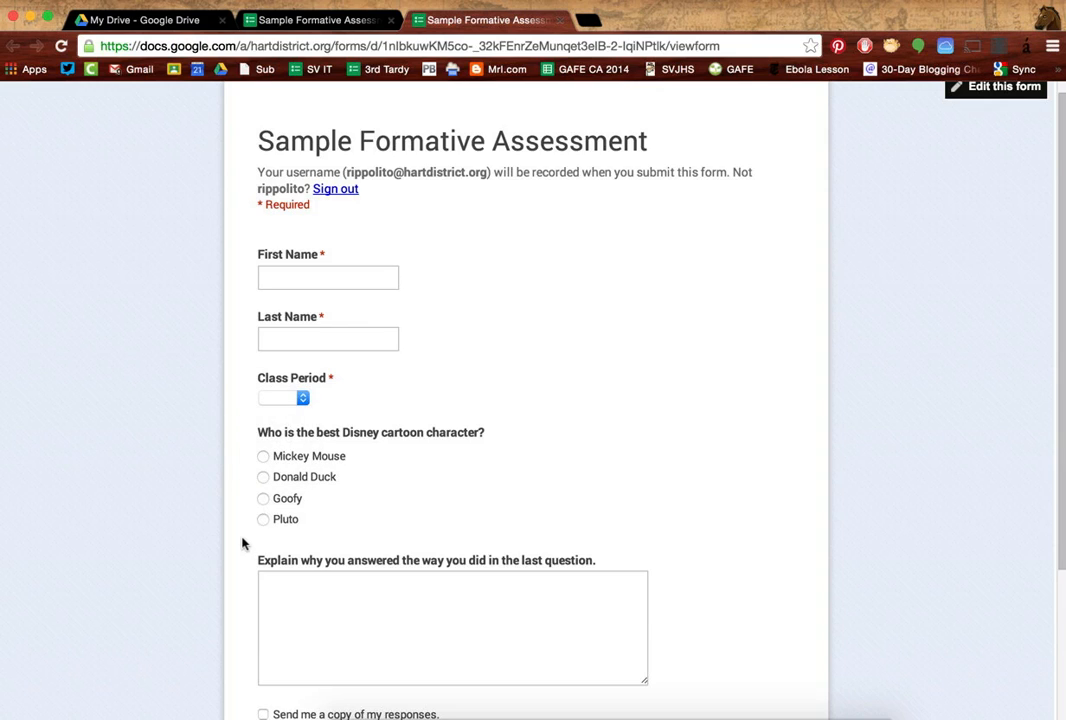
{"action": "scroll", "coordinate": [240, 543], "scroll_direction": "down", "scroll_amount": 3}
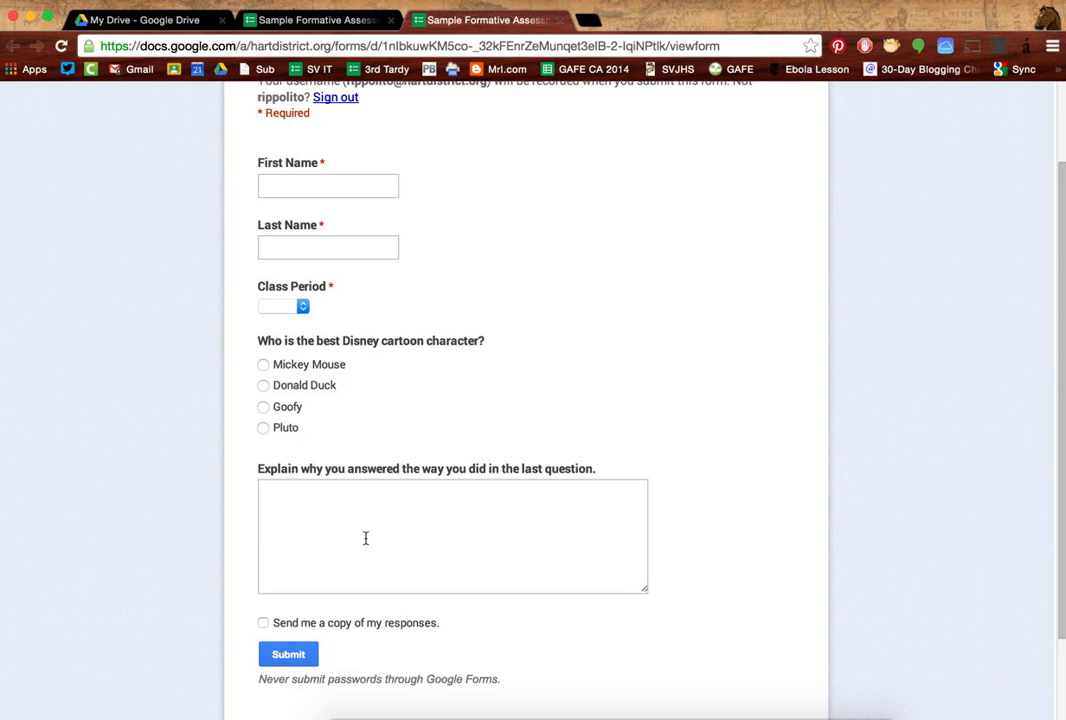
{"action": "scroll", "coordinate": [365, 538], "scroll_direction": "down", "scroll_amount": 3}
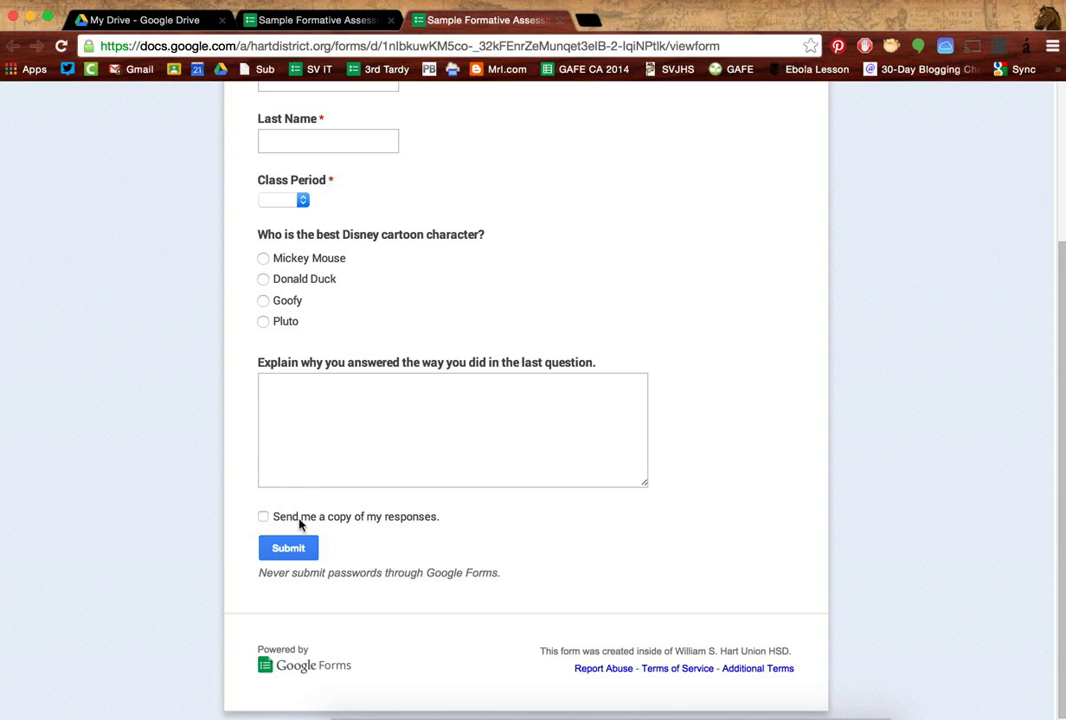
Turn off automatic collection of respondents' usernames in the form settings and check the live form again
{"action": "left_click", "coordinate": [318, 21]}
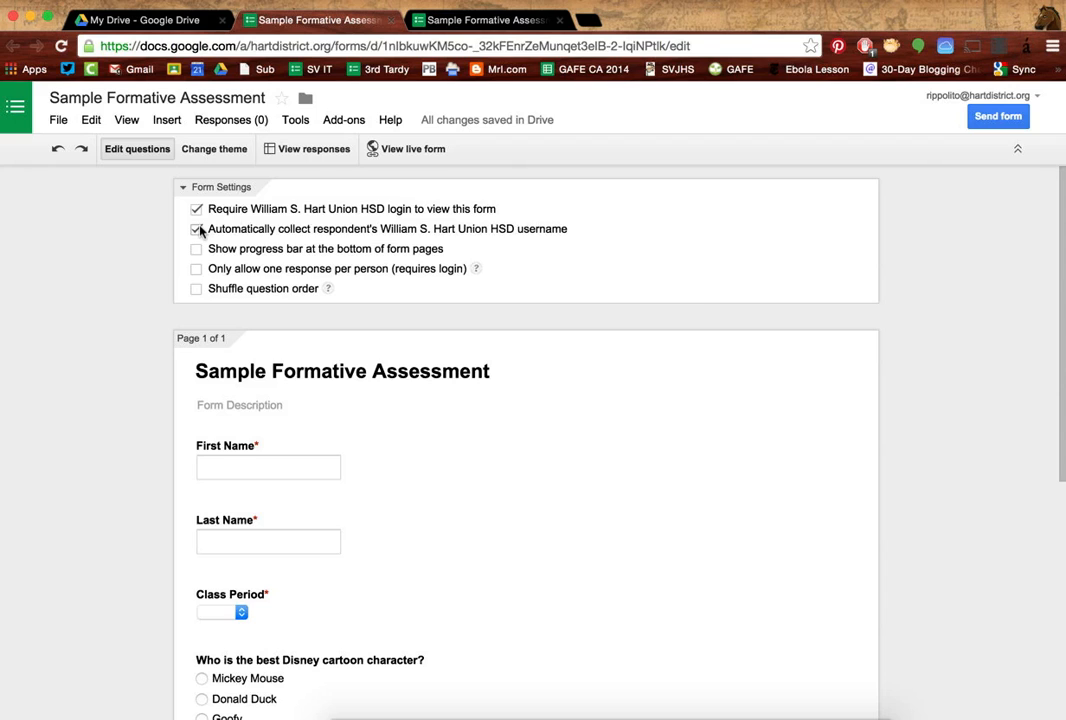
{"action": "left_click", "coordinate": [198, 229]}
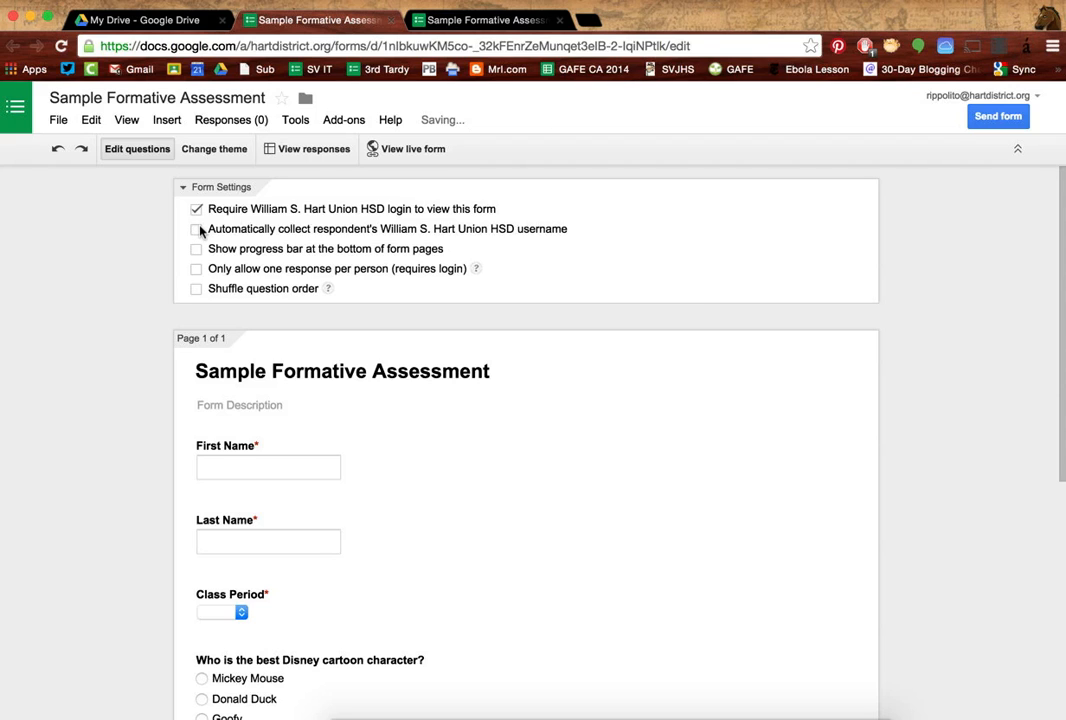
{"action": "left_click", "coordinate": [390, 149]}
{"action": "scroll", "coordinate": [401, 437], "scroll_direction": "down", "scroll_amount": 3}
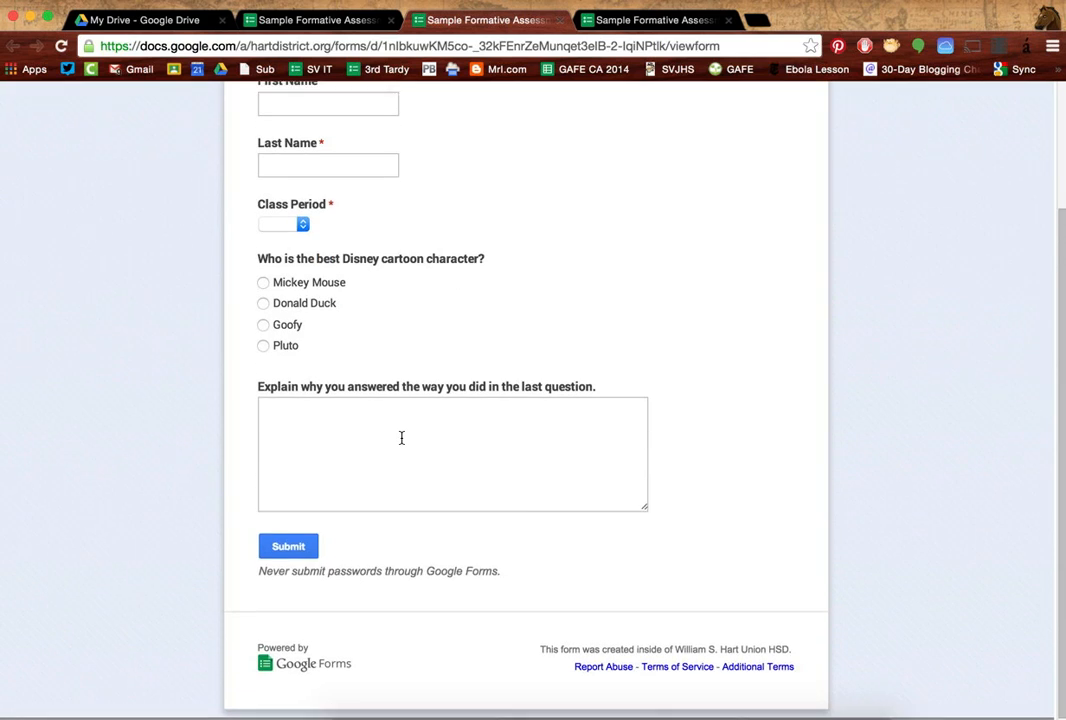
{"action": "scroll", "coordinate": [401, 437], "scroll_direction": "up", "scroll_amount": 3}
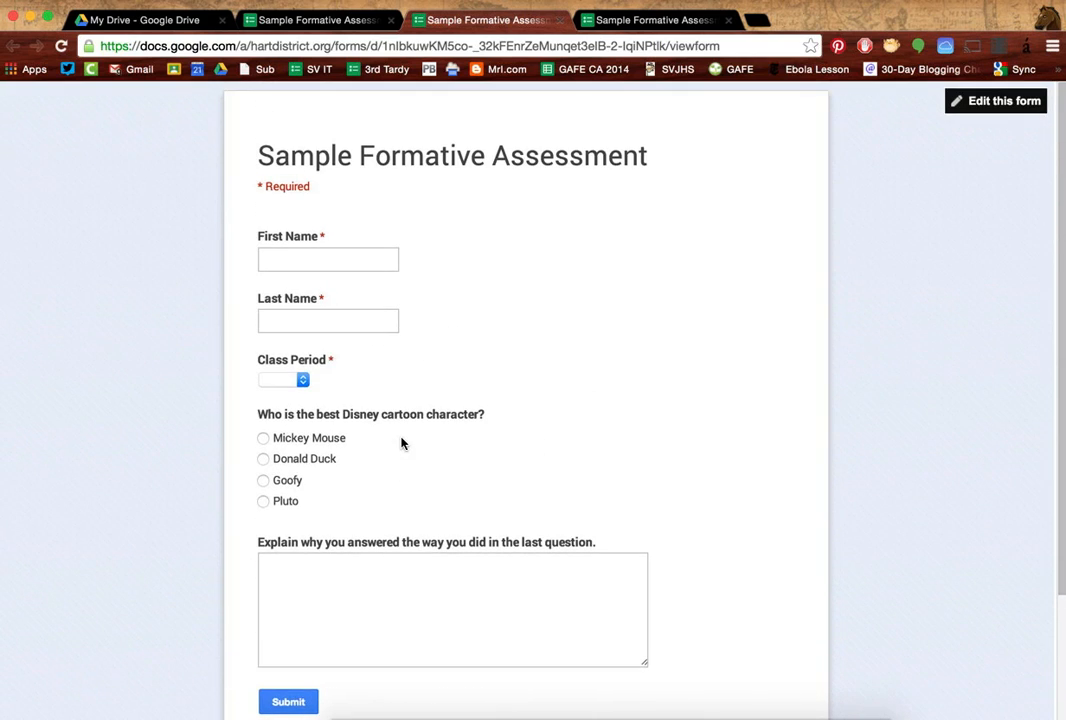
Compare the submission areas of the two open live form versions, with and without username collection, and return to the editor
{"action": "left_click", "coordinate": [331, 19]}
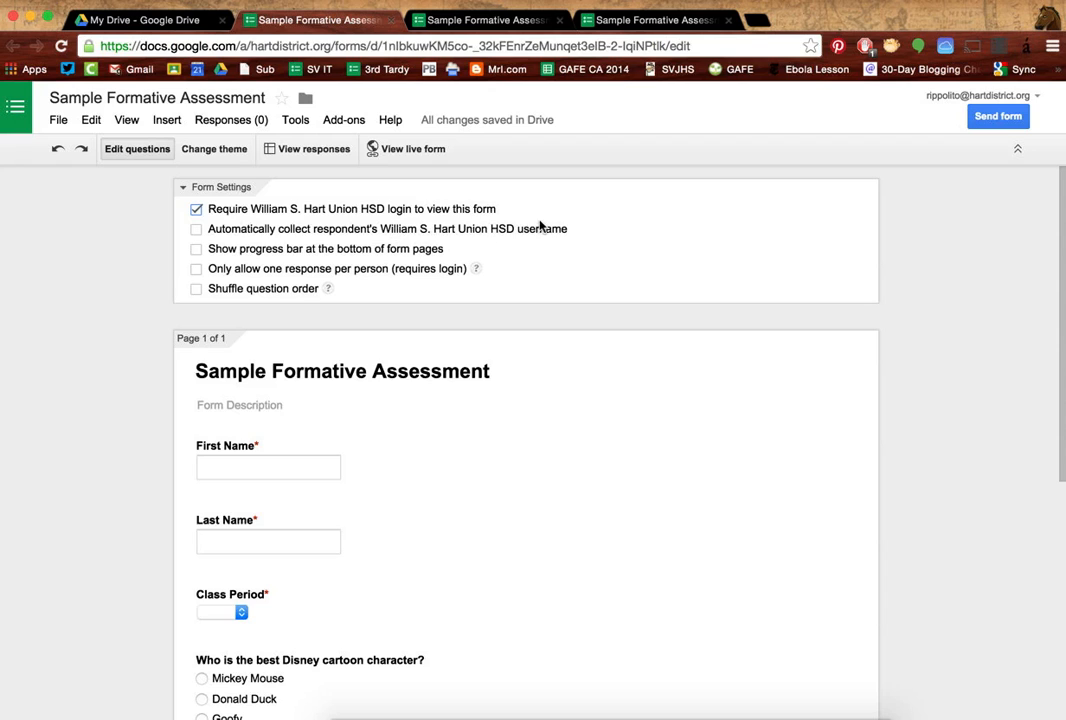
{"action": "left_click", "coordinate": [469, 42]}
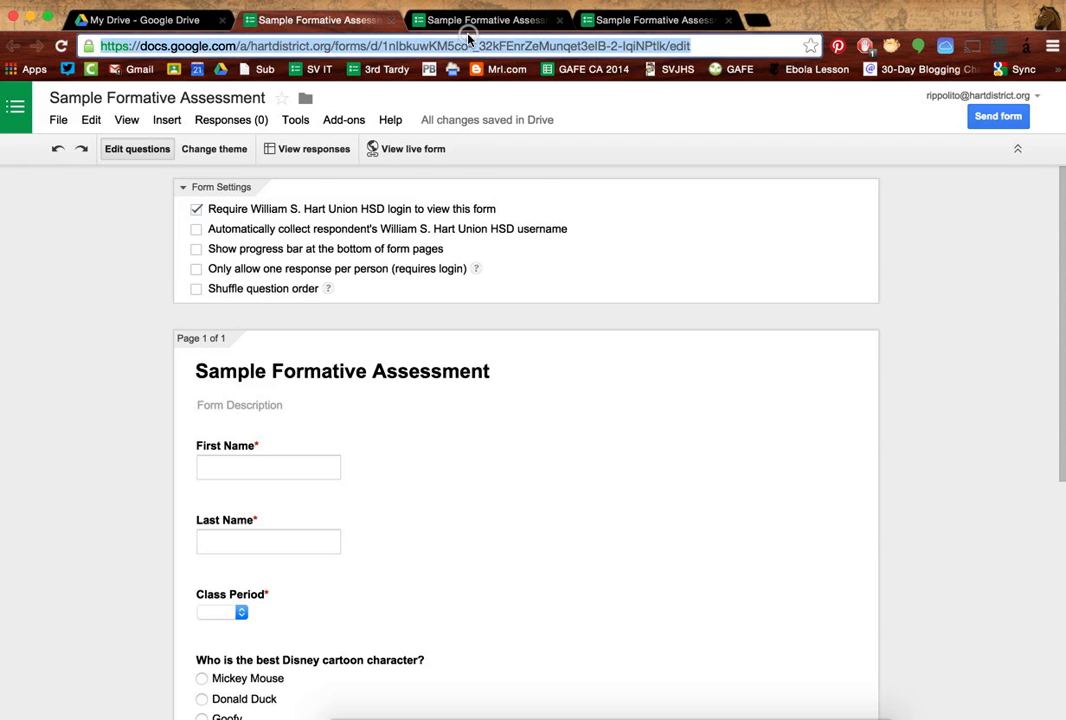
{"action": "left_click", "coordinate": [486, 20]}
{"action": "scroll", "coordinate": [314, 545], "scroll_direction": "down", "scroll_amount": 3}
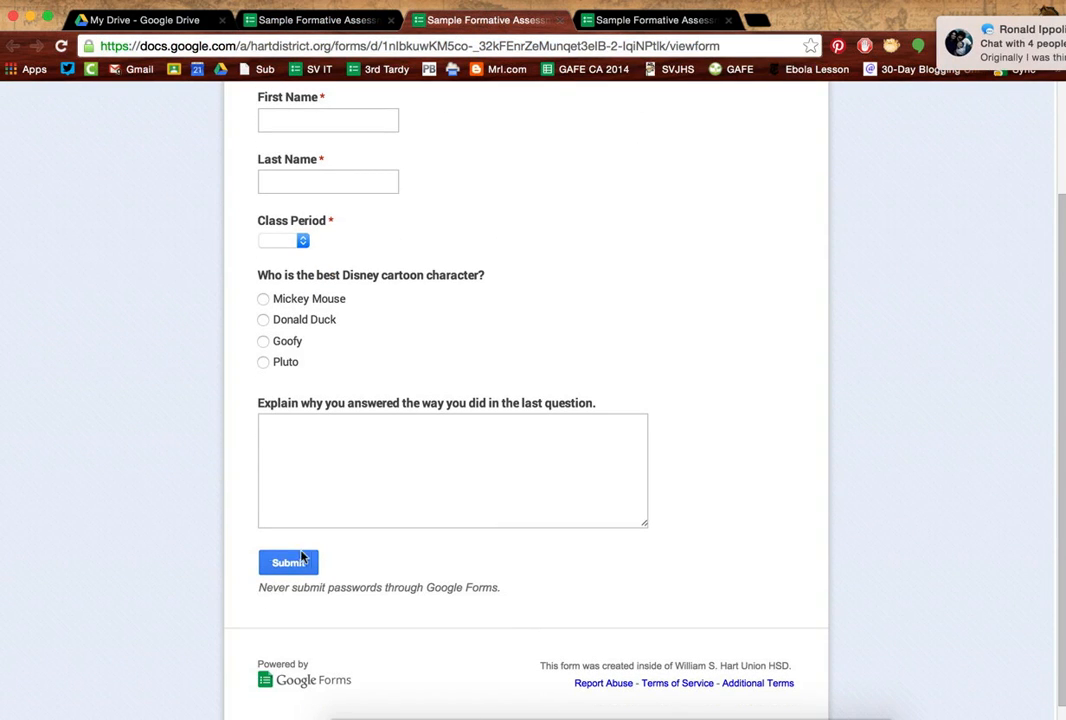
{"action": "left_click", "coordinate": [650, 20]}
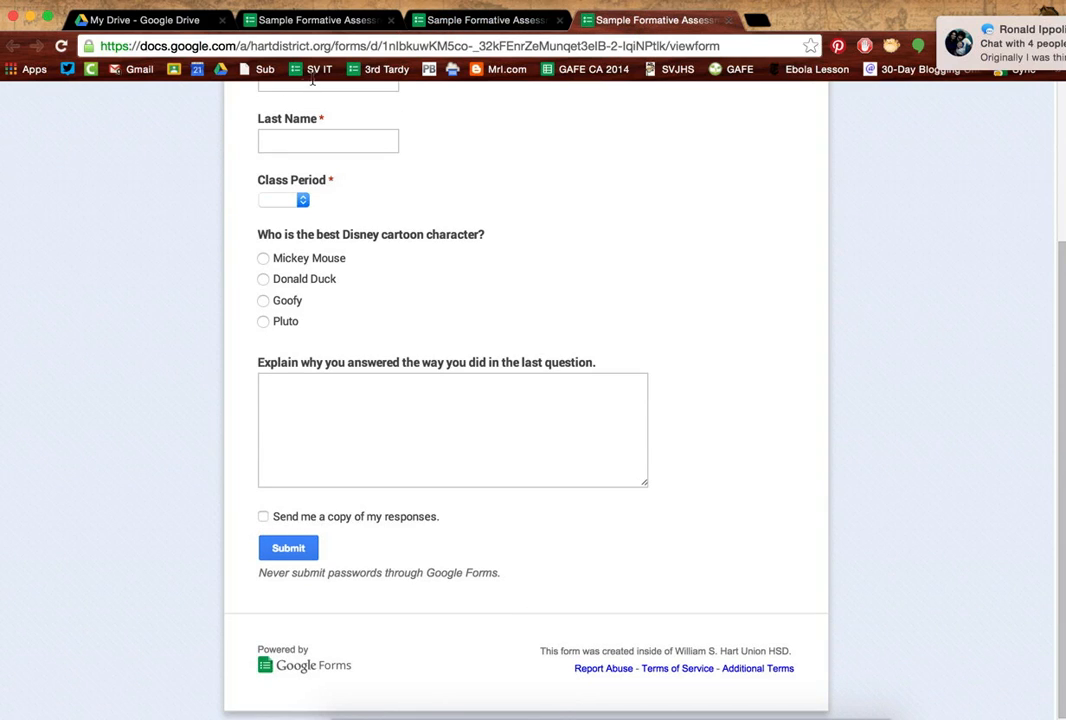
{"action": "left_click", "coordinate": [445, 19]}
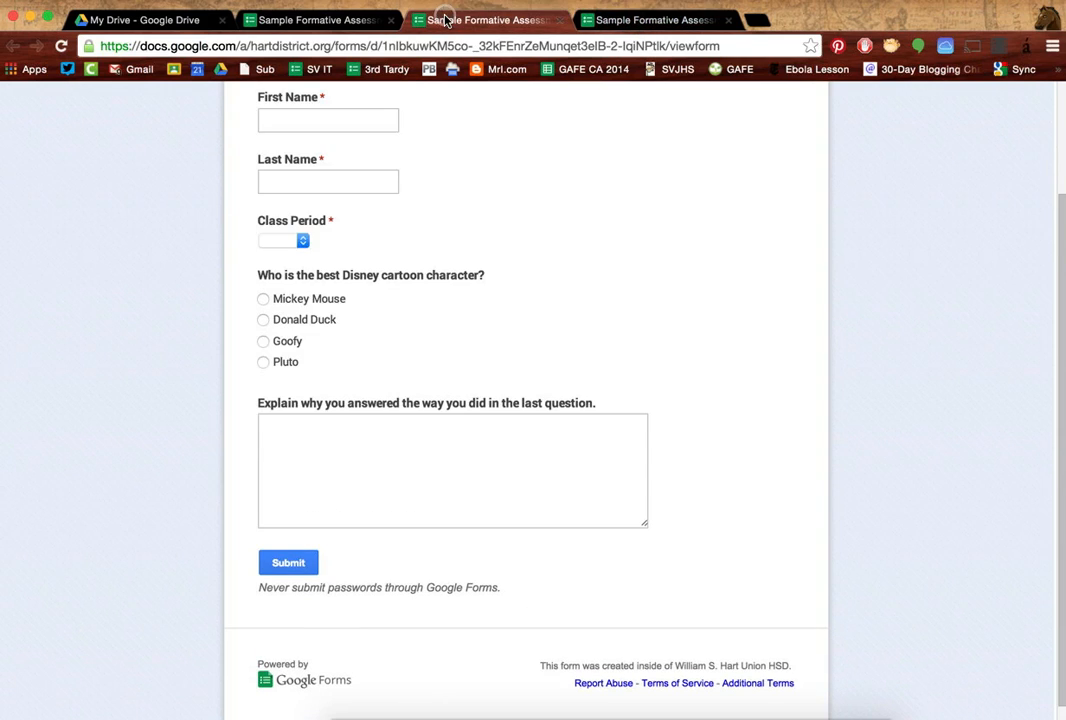
{"action": "left_click", "coordinate": [330, 19]}
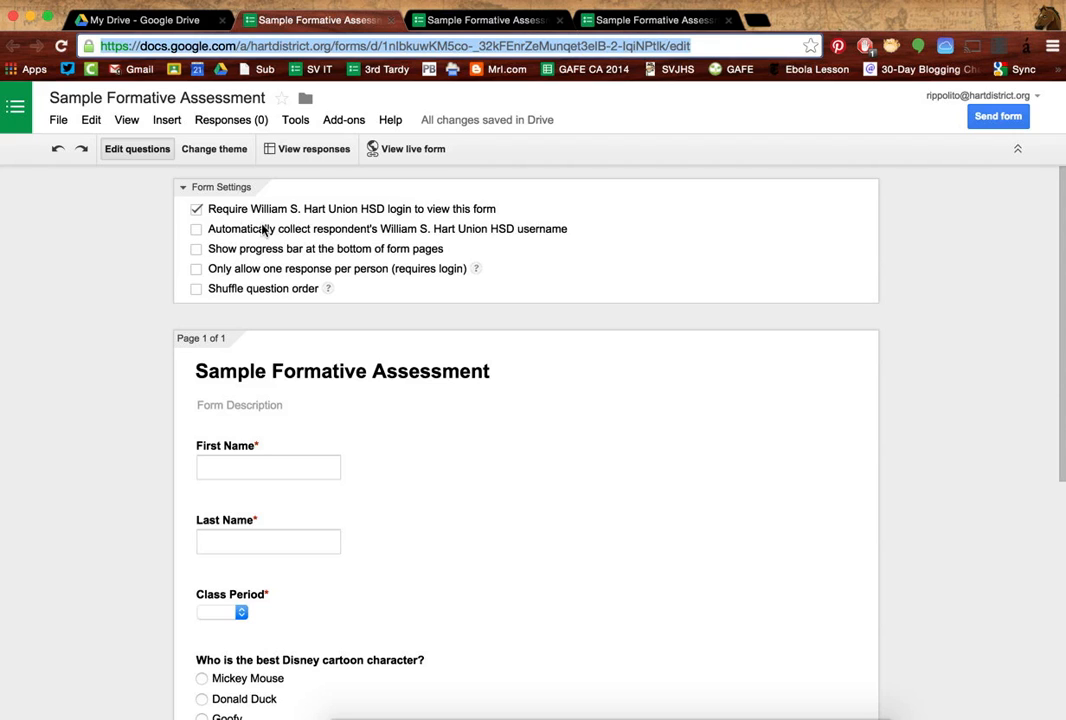
Look over the form's questions in the editor and open another live view of the form
{"action": "scroll", "coordinate": [383, 440], "scroll_direction": "down", "scroll_amount": 3}
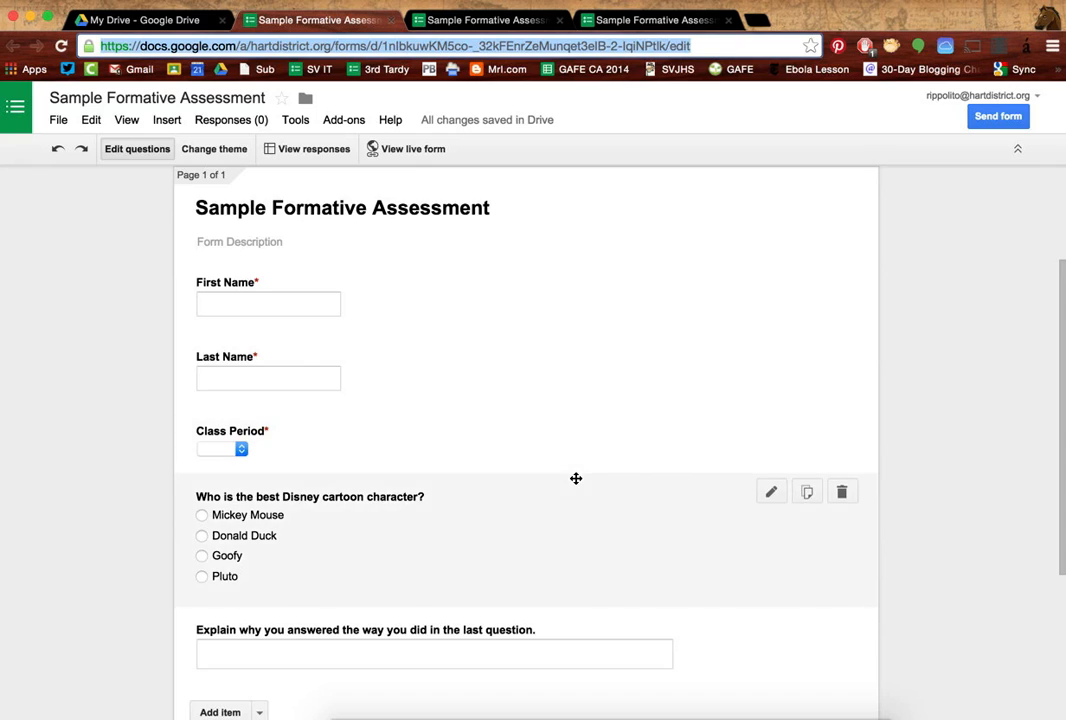
{"action": "scroll", "coordinate": [576, 480], "scroll_direction": "down", "scroll_amount": 2}
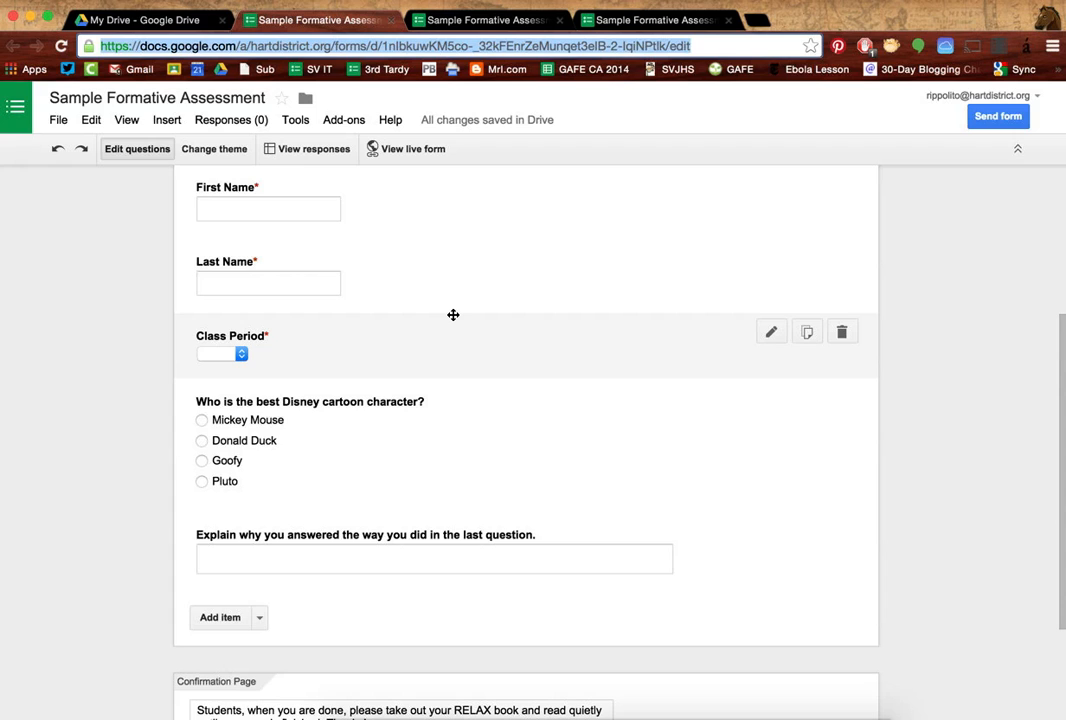
{"action": "scroll", "coordinate": [124, 258], "scroll_direction": "up", "scroll_amount": 4}
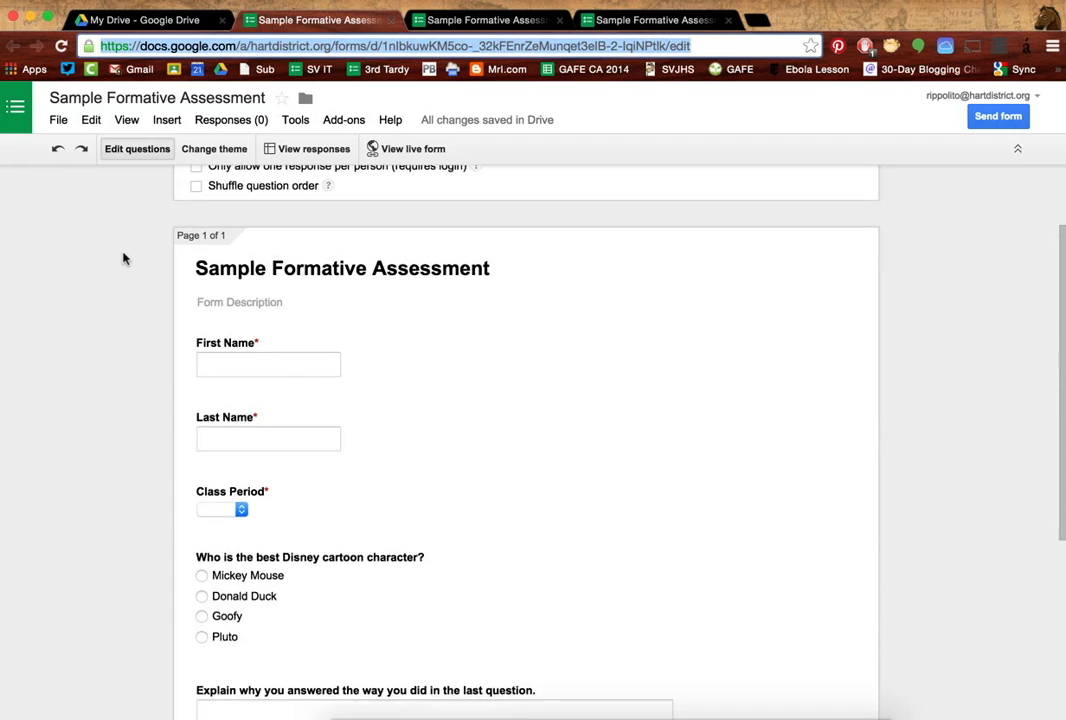
{"action": "left_click", "coordinate": [396, 150]}
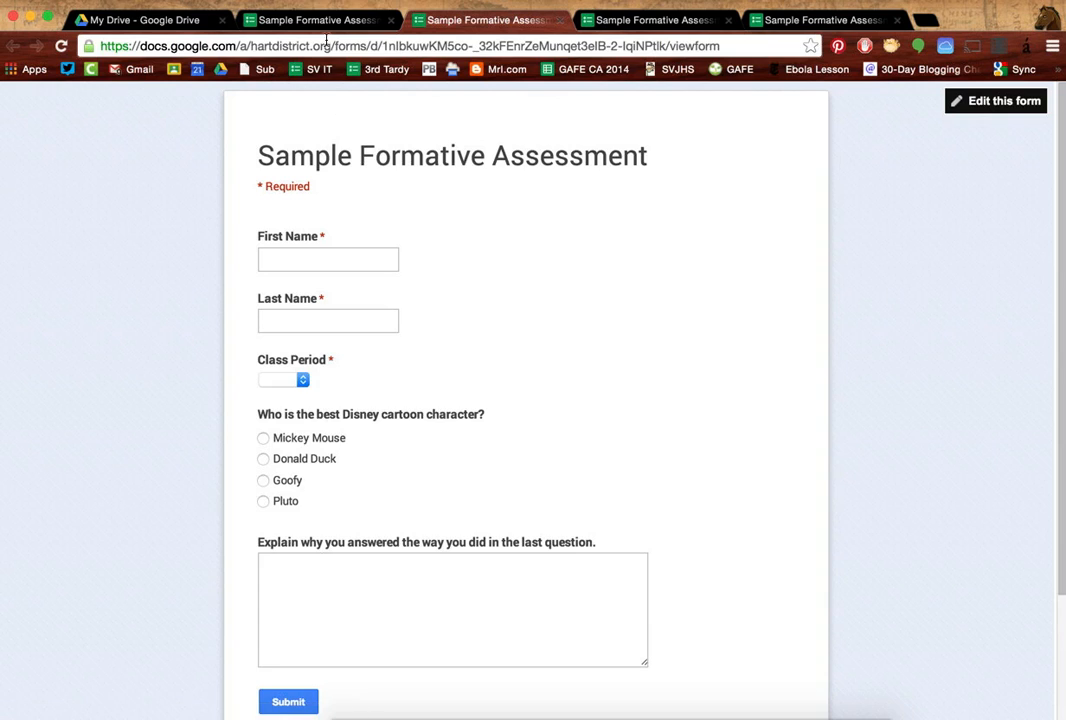
Return to the form editor and change the form's theme to Classic Ornamental
{"action": "left_click", "coordinate": [325, 21]}
{"action": "left_click", "coordinate": [216, 149]}
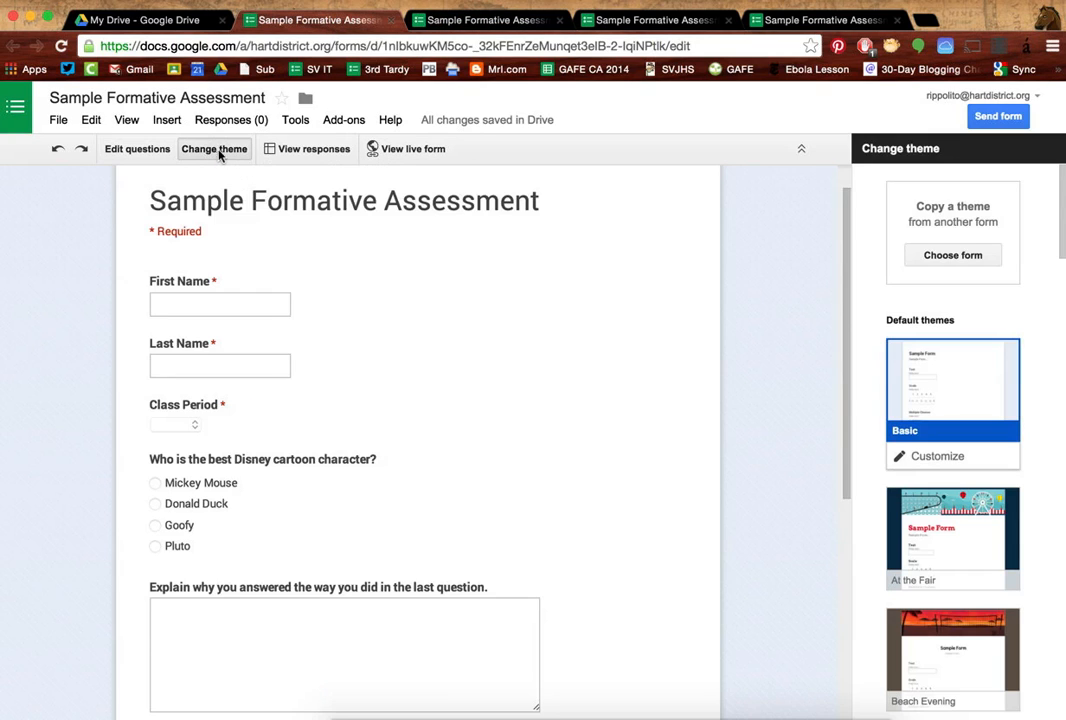
{"action": "scroll", "coordinate": [988, 361], "scroll_direction": "down", "scroll_amount": 3}
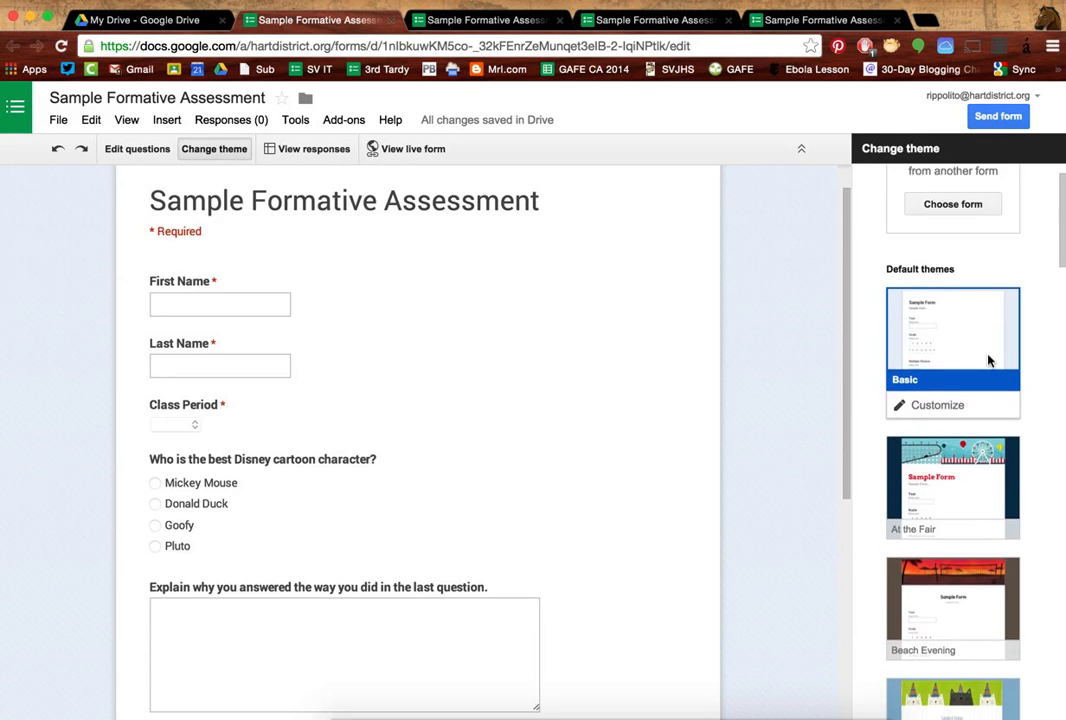
{"action": "scroll", "coordinate": [988, 361], "scroll_direction": "down", "scroll_amount": 1}
{"action": "scroll", "coordinate": [989, 363], "scroll_direction": "up", "scroll_amount": 1}
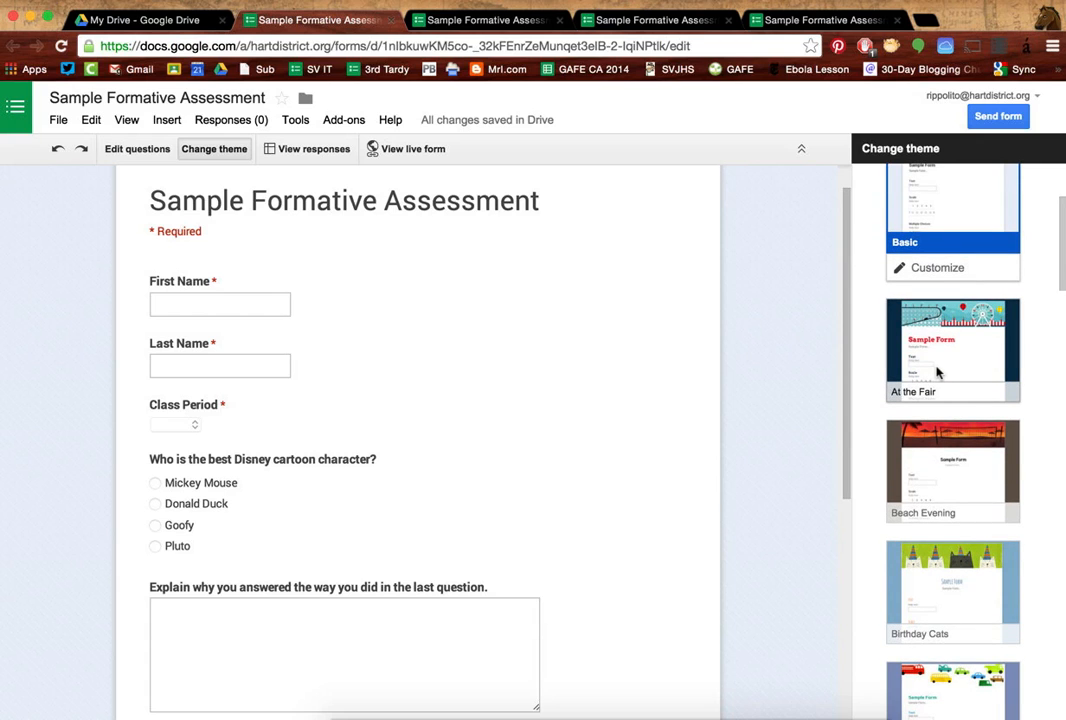
{"action": "scroll", "coordinate": [937, 372], "scroll_direction": "down", "scroll_amount": 10}
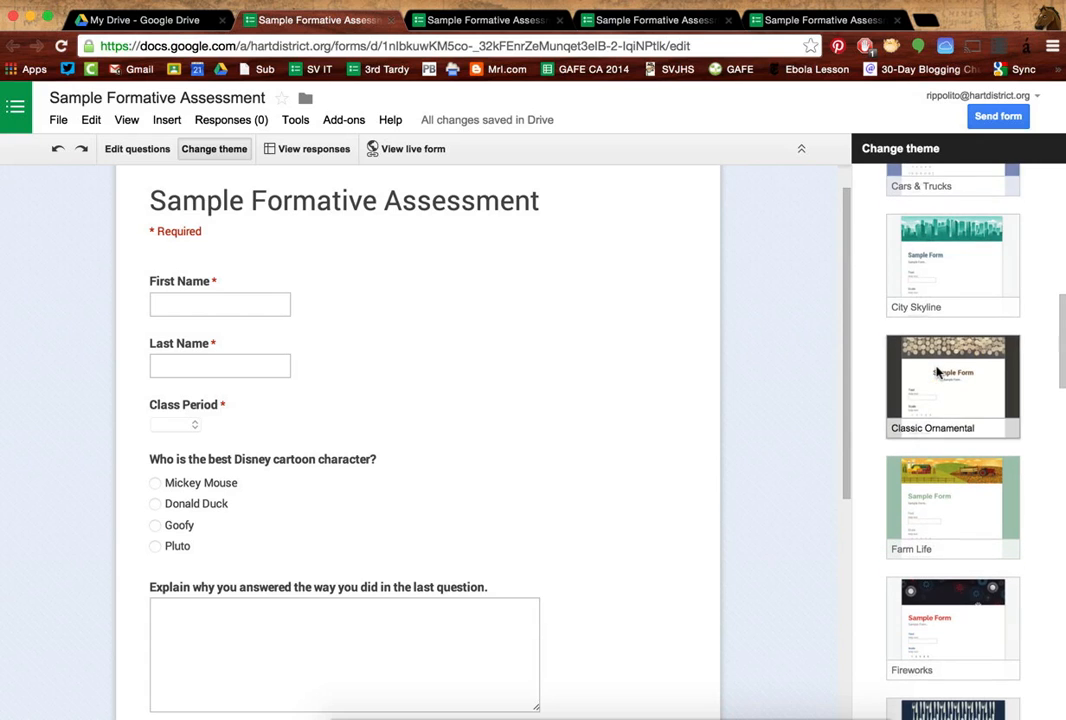
{"action": "left_click", "coordinate": [937, 372]}
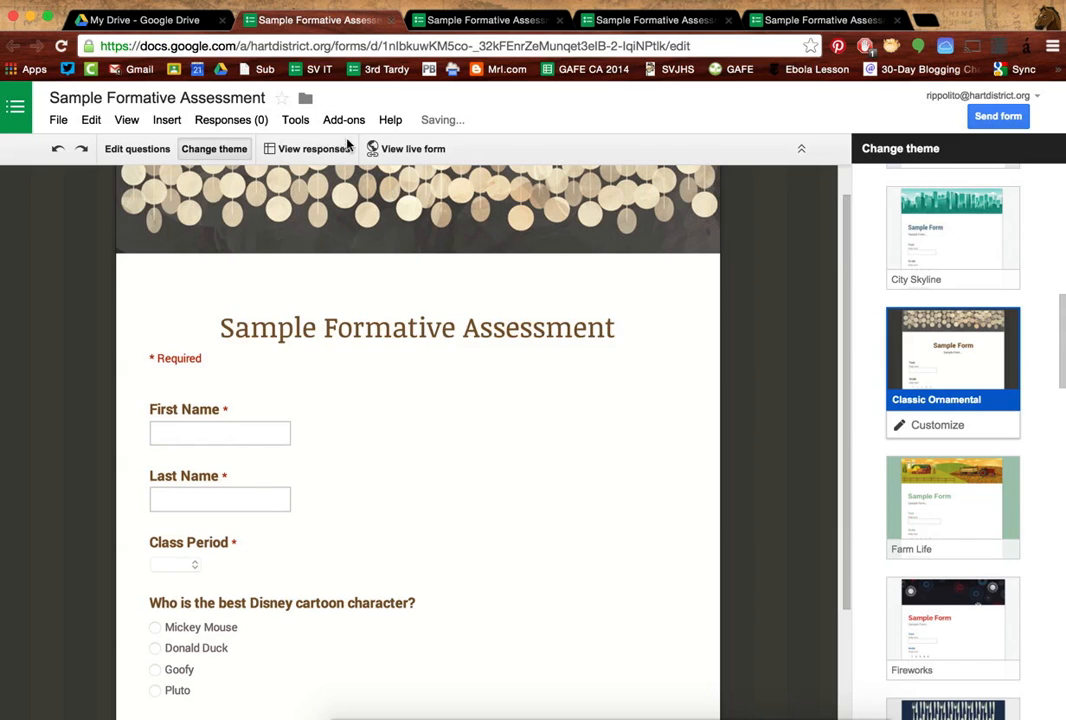
Open the live form and examine the whole page with the Classic Ornamental theme
{"action": "left_click", "coordinate": [410, 148]}
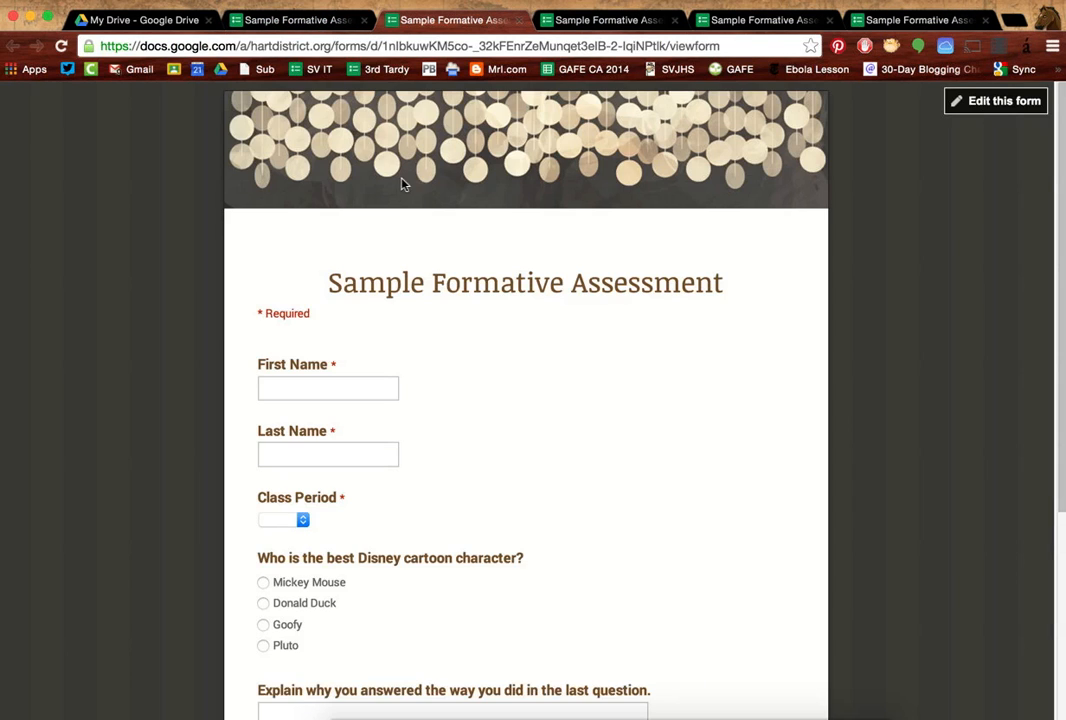
{"action": "scroll", "coordinate": [193, 443], "scroll_direction": "down", "scroll_amount": 5}
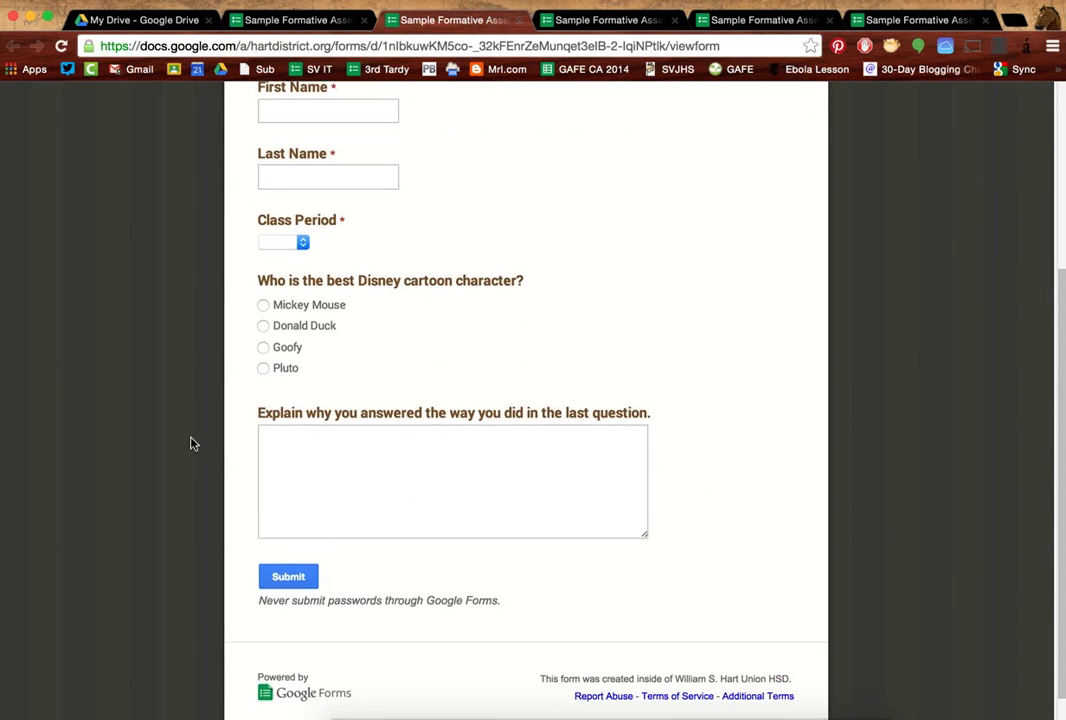
{"action": "scroll", "coordinate": [193, 443], "scroll_direction": "up", "scroll_amount": 5}
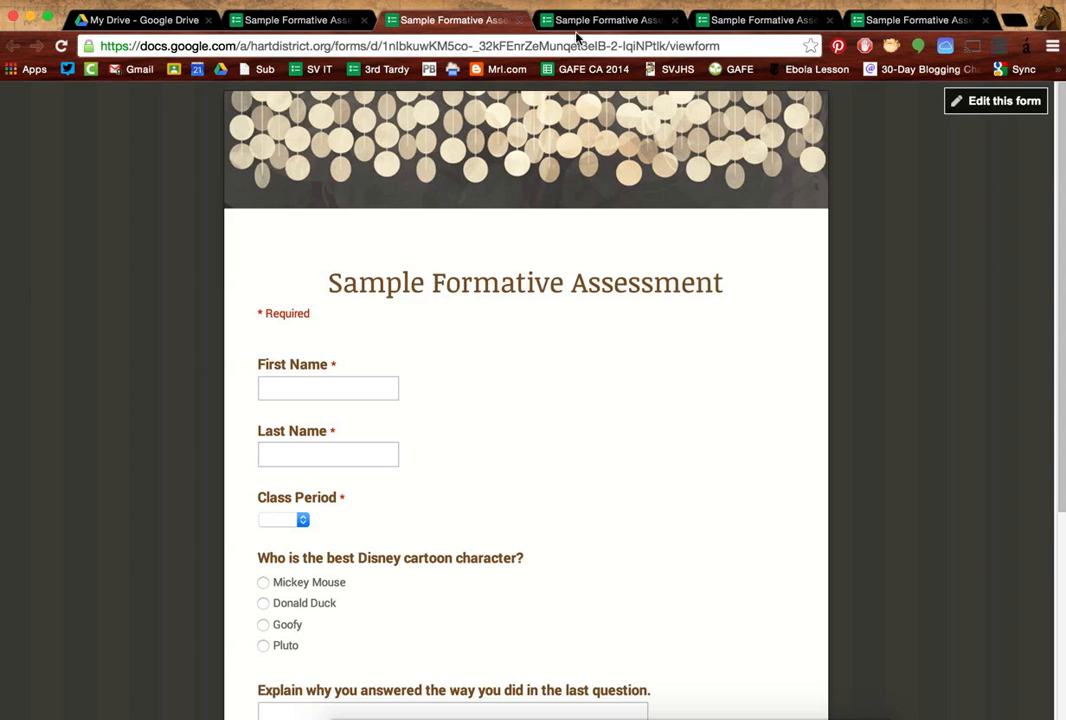
Copy the live form's web address and open the goo.gl URL shortener in a new browser tab
{"action": "left_click", "coordinate": [506, 42]}
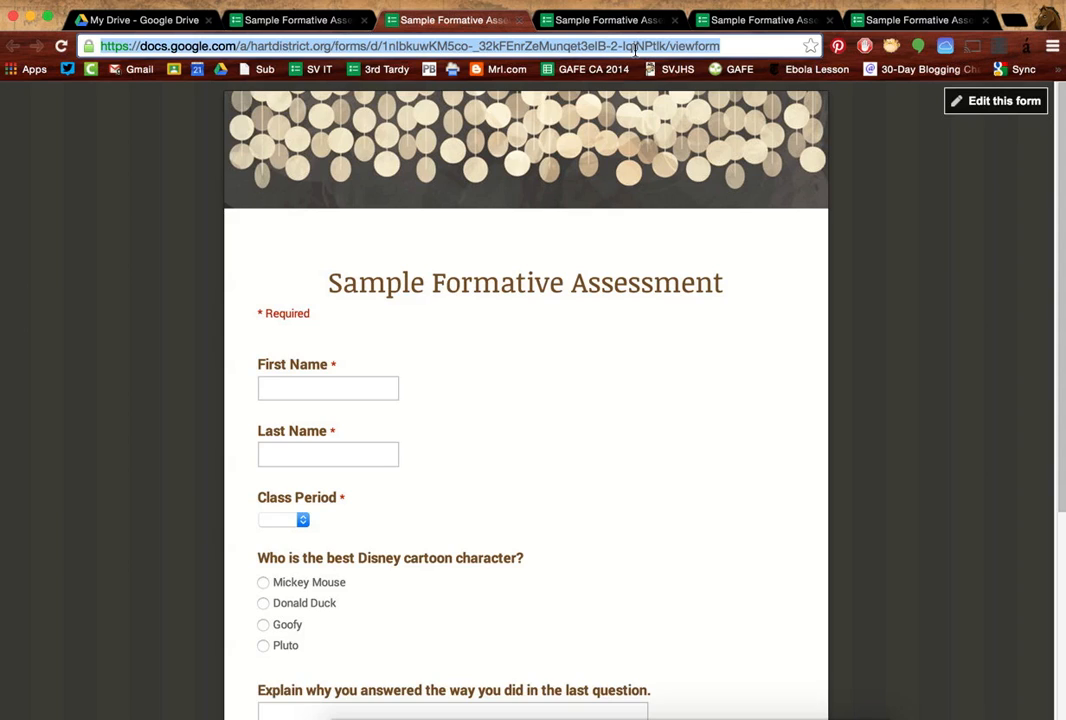
{"action": "key", "text": "super+c"}
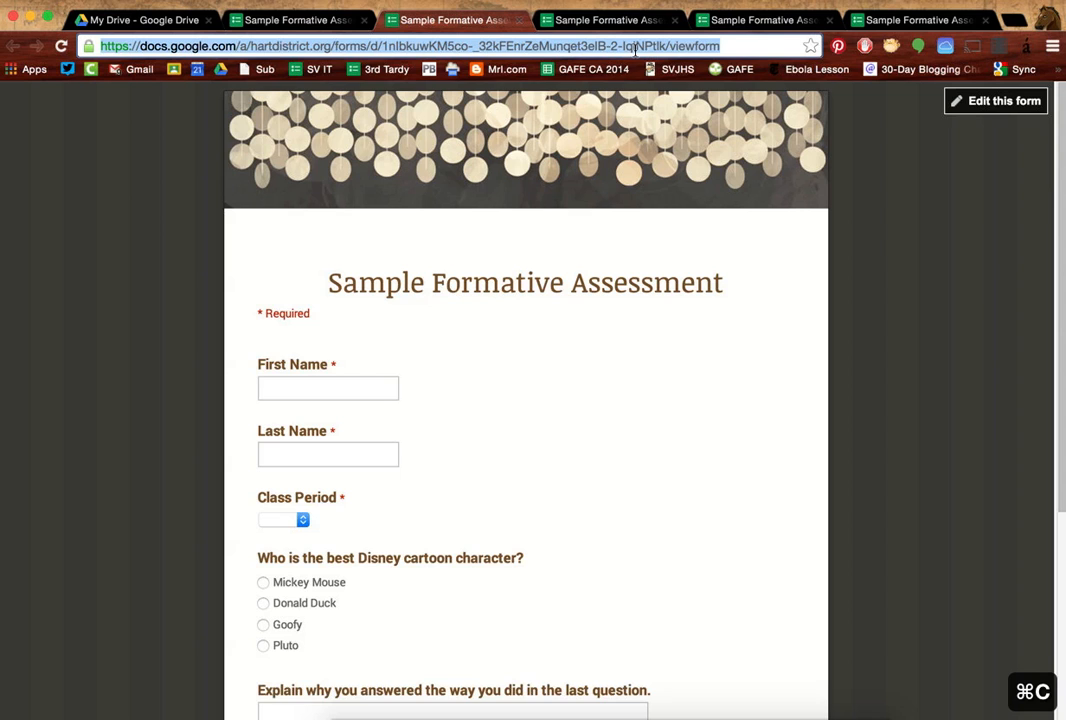
{"action": "left_click", "coordinate": [1014, 21]}
{"action": "type", "text": "g"}
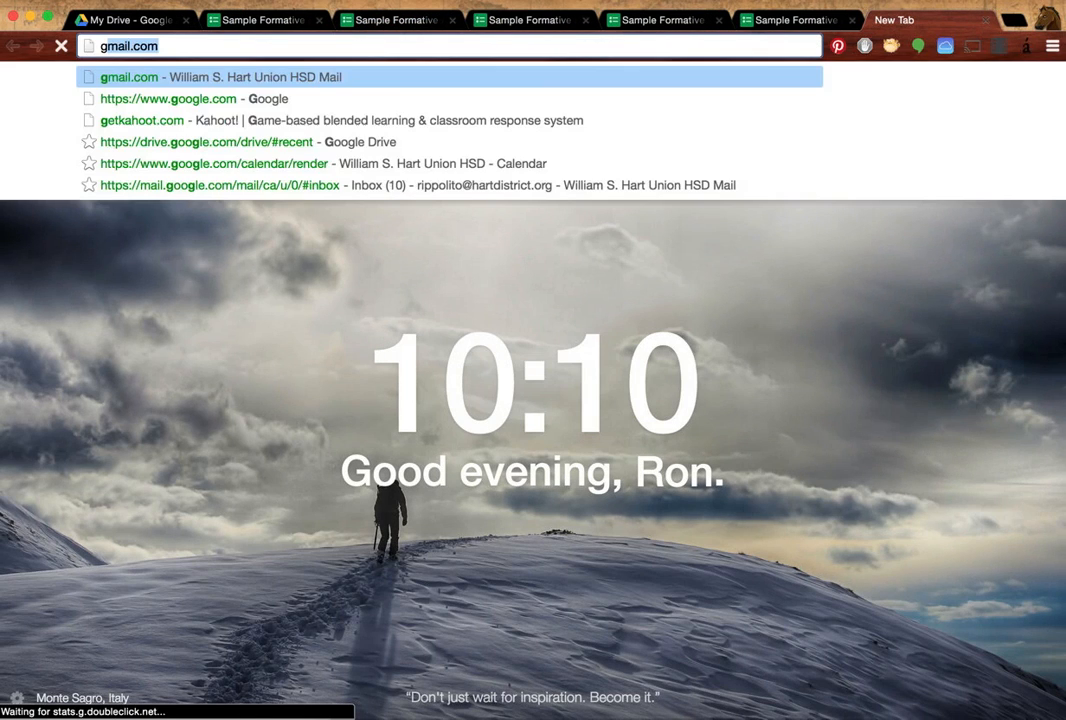
{"action": "type", "text": "oo.gl"}
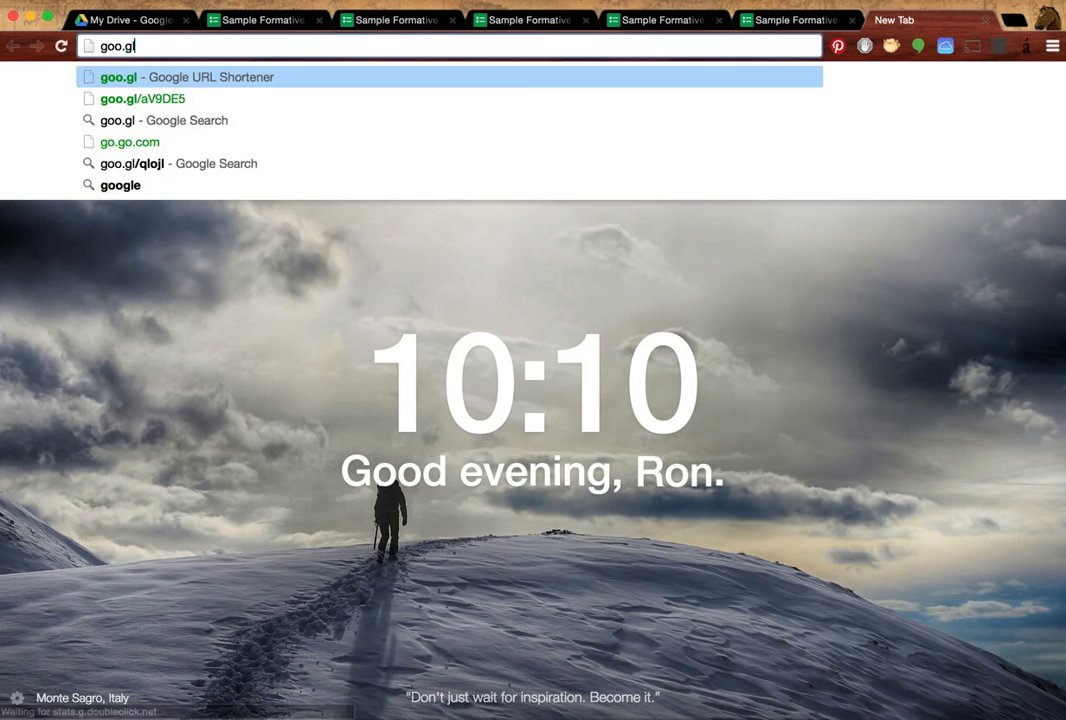
{"action": "key", "text": "Return"}
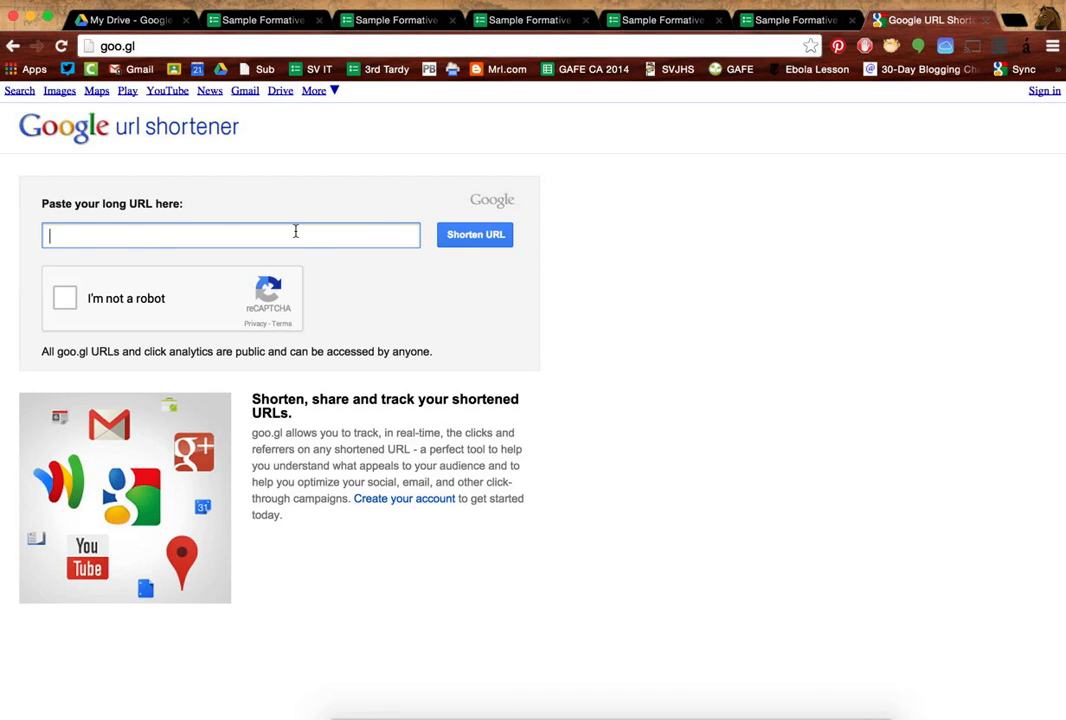
Paste the form's long web address into the shortener, complete the robot check, and generate the short link
{"action": "key", "text": "super+v"}
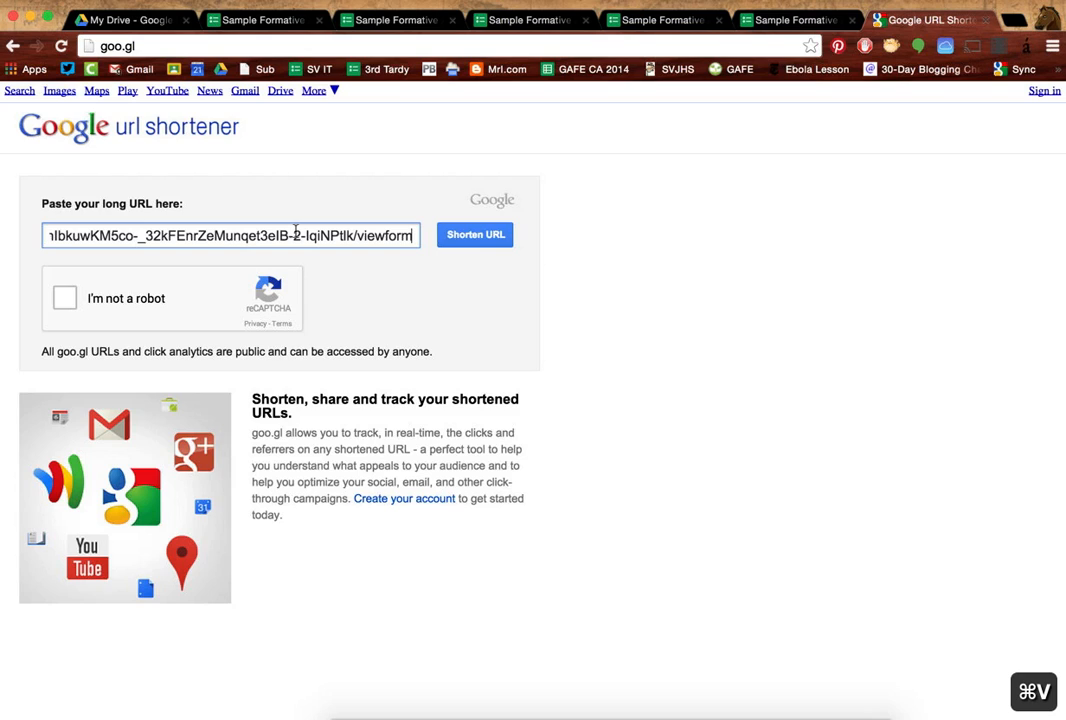
{"action": "left_click", "coordinate": [67, 301]}
{"action": "left_click", "coordinate": [485, 240]}
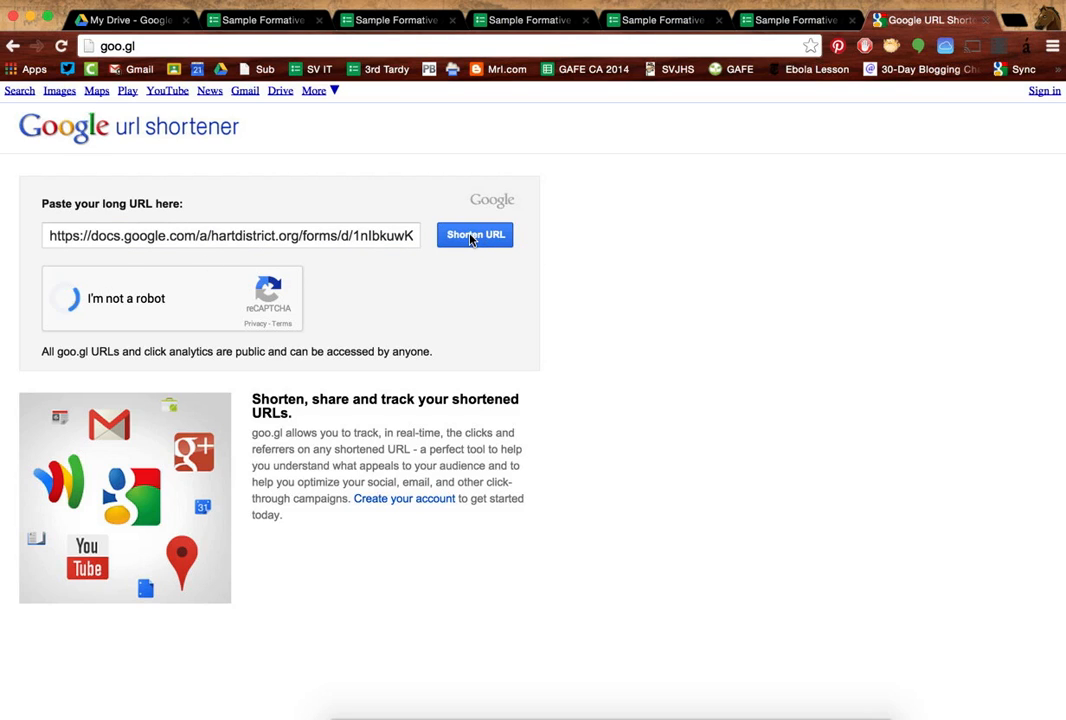
{"action": "left_click", "coordinate": [471, 237]}
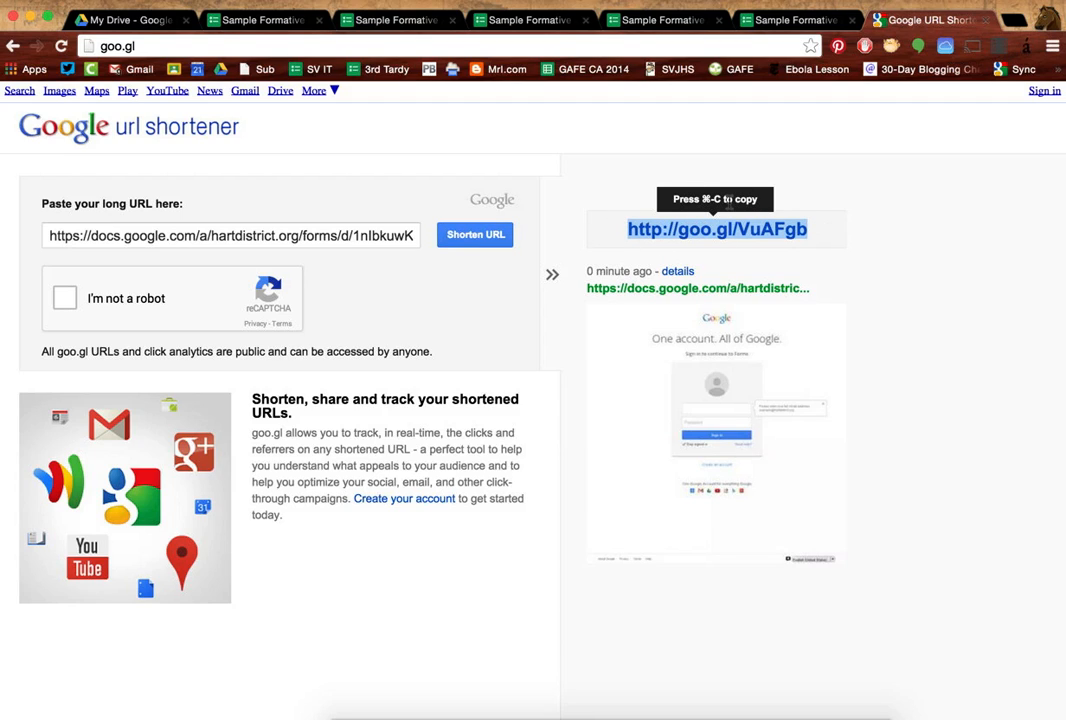
Return to the live form and copy its full web address
{"action": "left_click", "coordinate": [654, 19]}
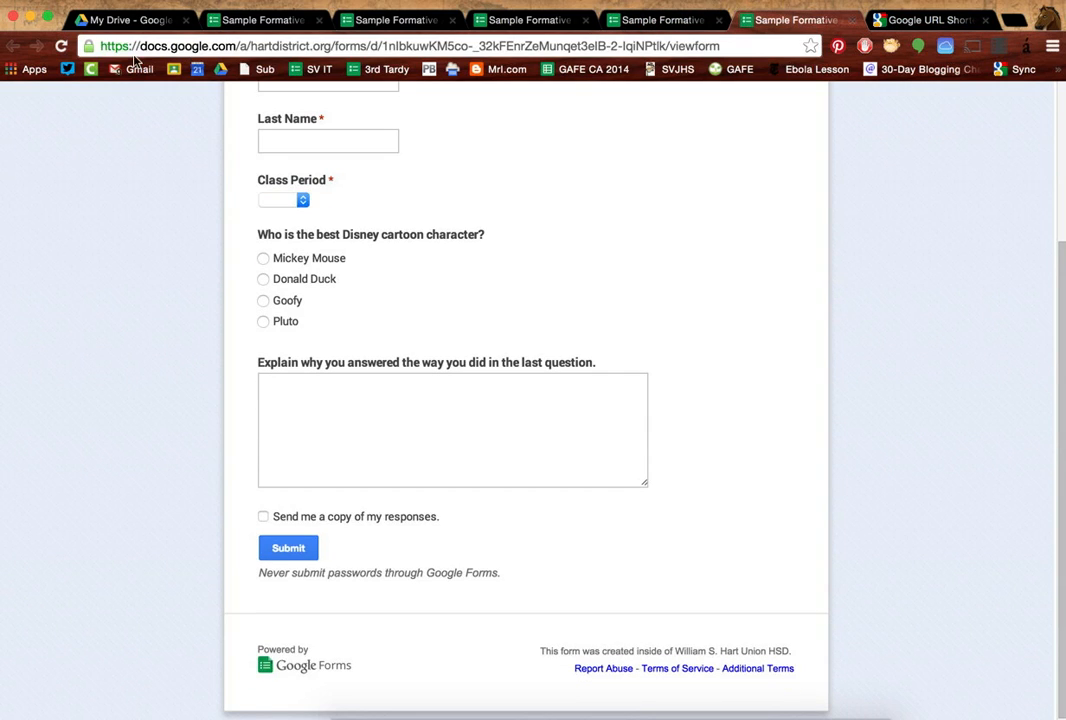
{"action": "left_click", "coordinate": [902, 19]}
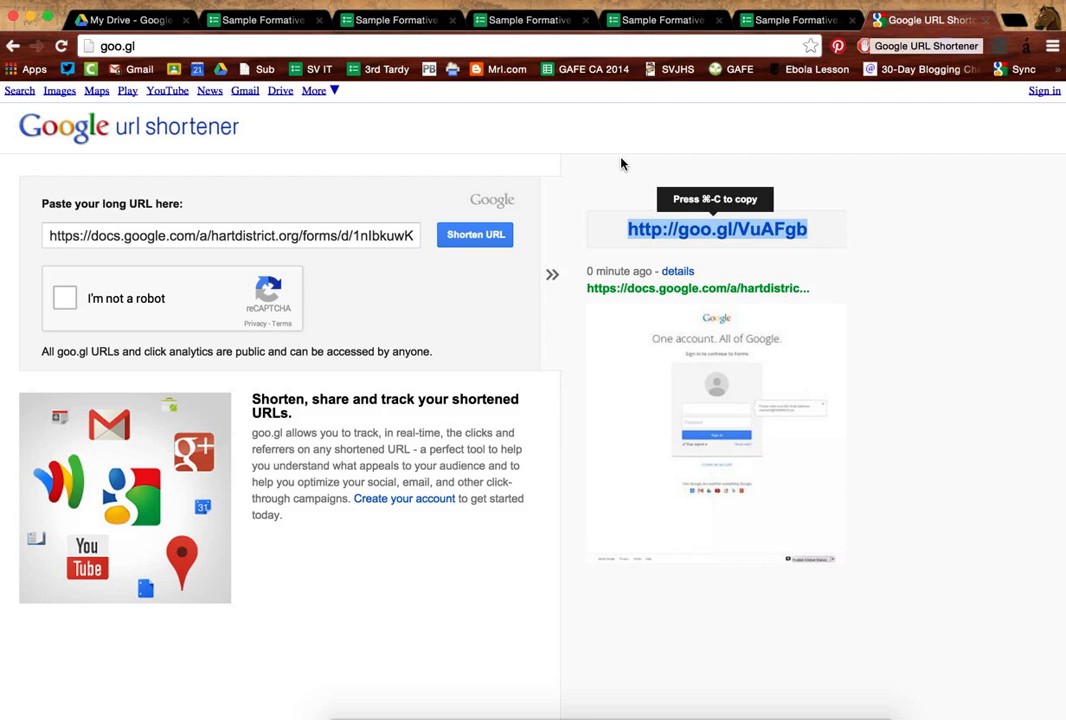
{"action": "left_click", "coordinate": [762, 20]}
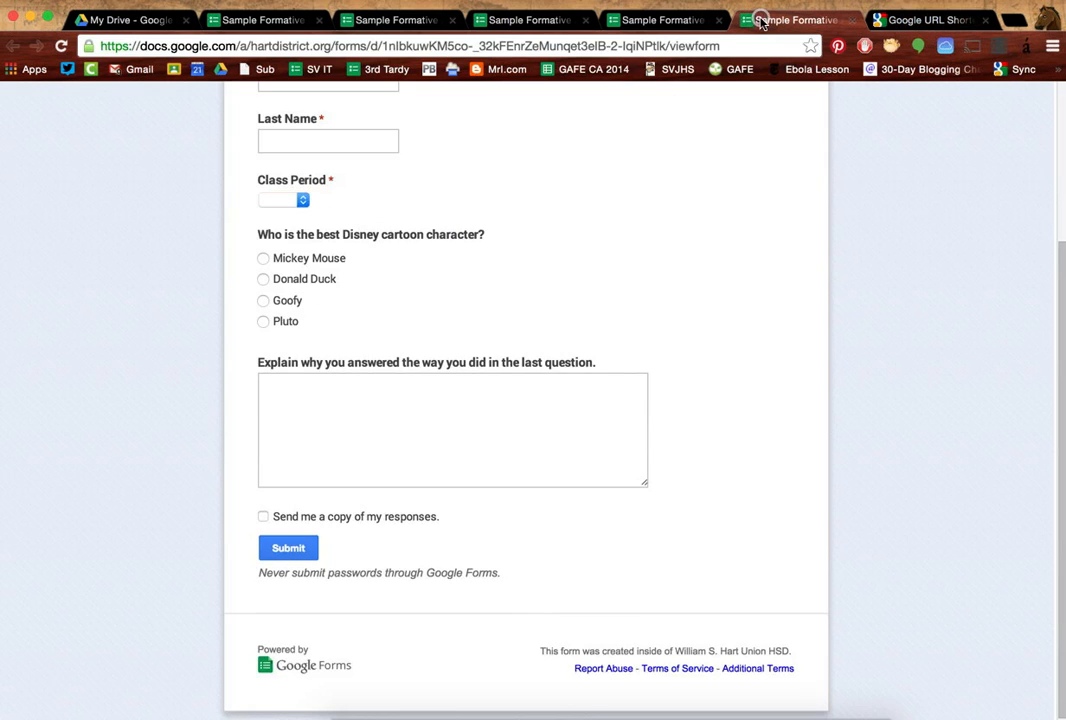
{"action": "left_click", "coordinate": [405, 44]}
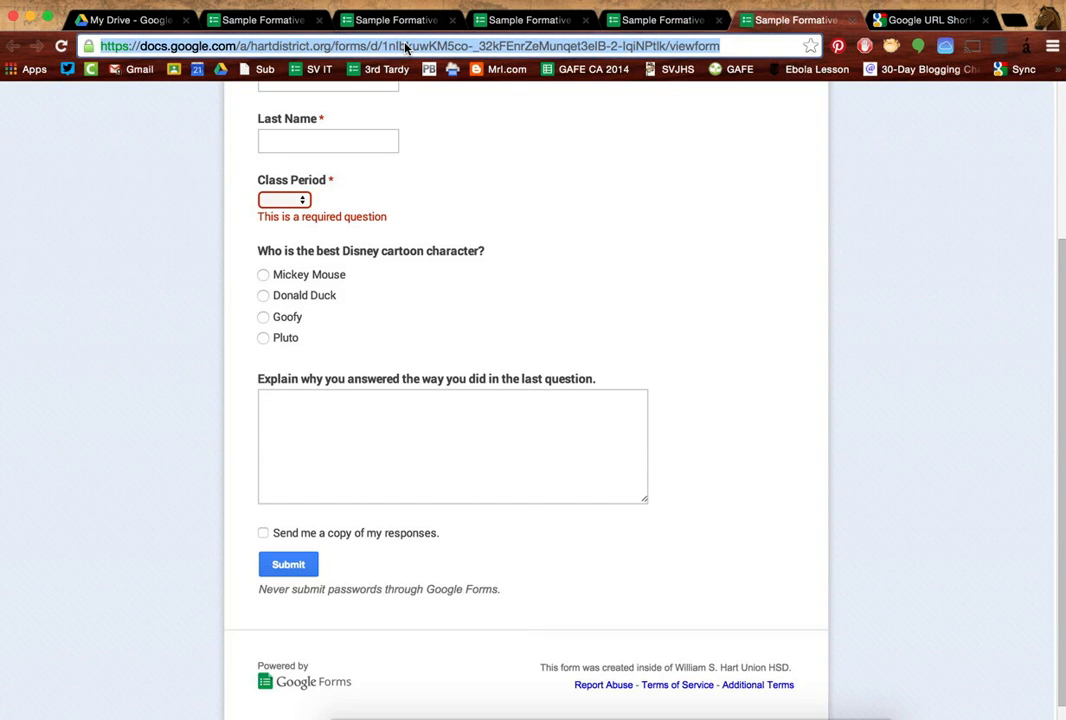
{"action": "key", "text": "super+c"}
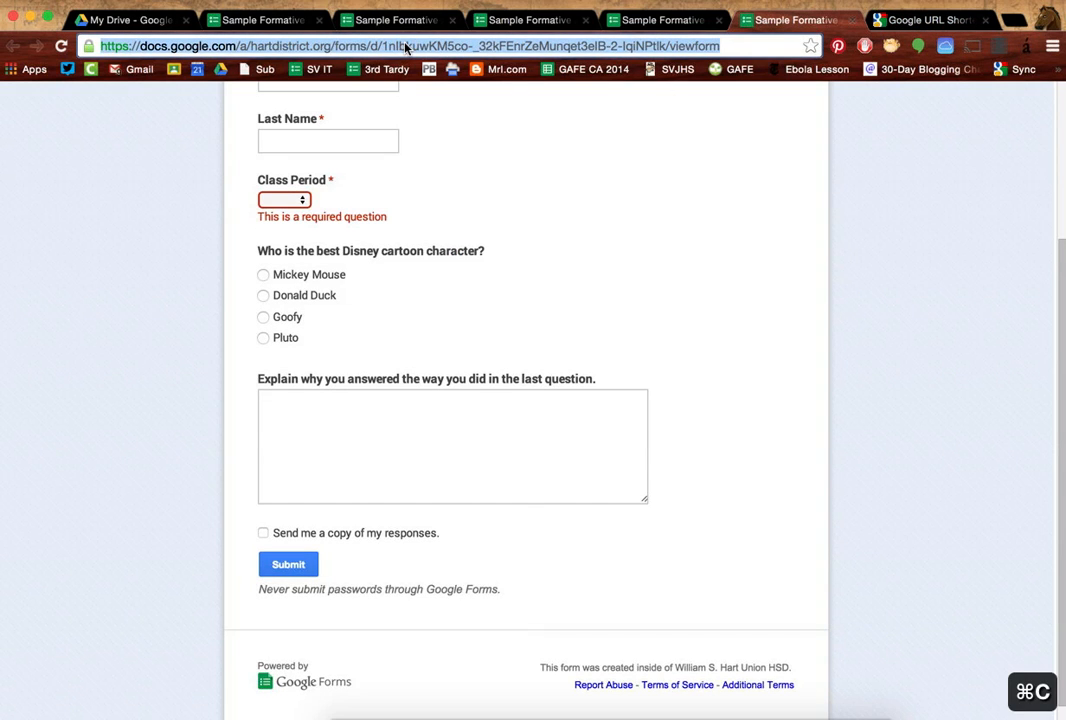
Open Blogger in a new browser tab and start a new post on the first listed blog
{"action": "left_click", "coordinate": [1012, 22]}
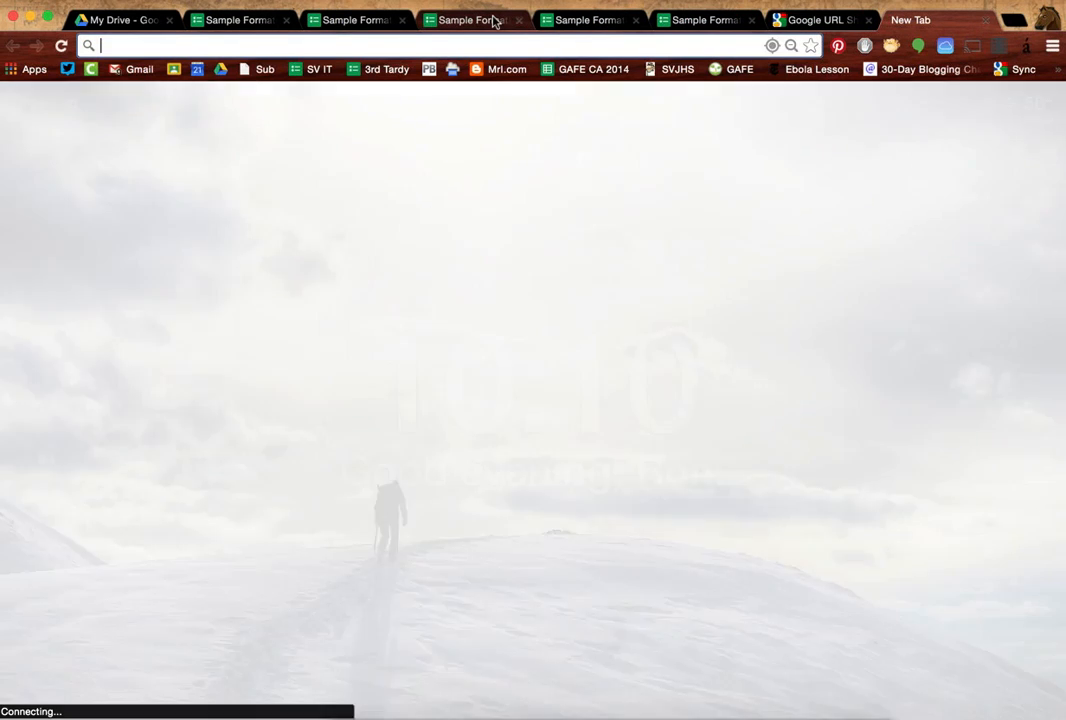
{"action": "type", "text": "blog"}
{"action": "key", "text": "Return"}
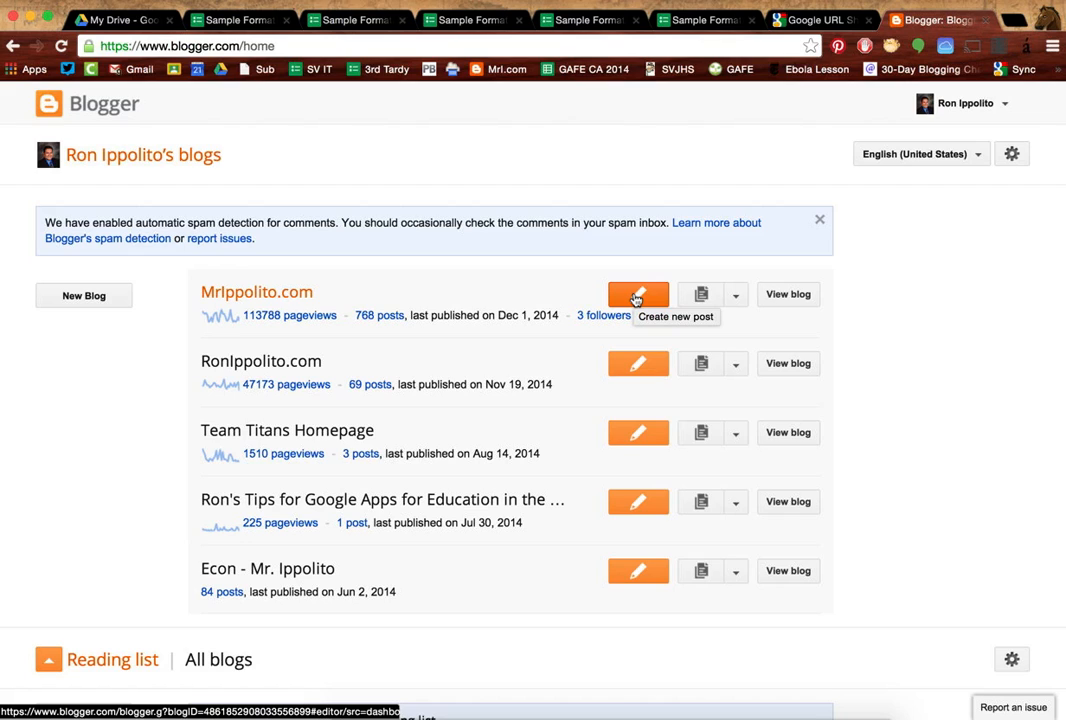
{"action": "left_click", "coordinate": [636, 298]}
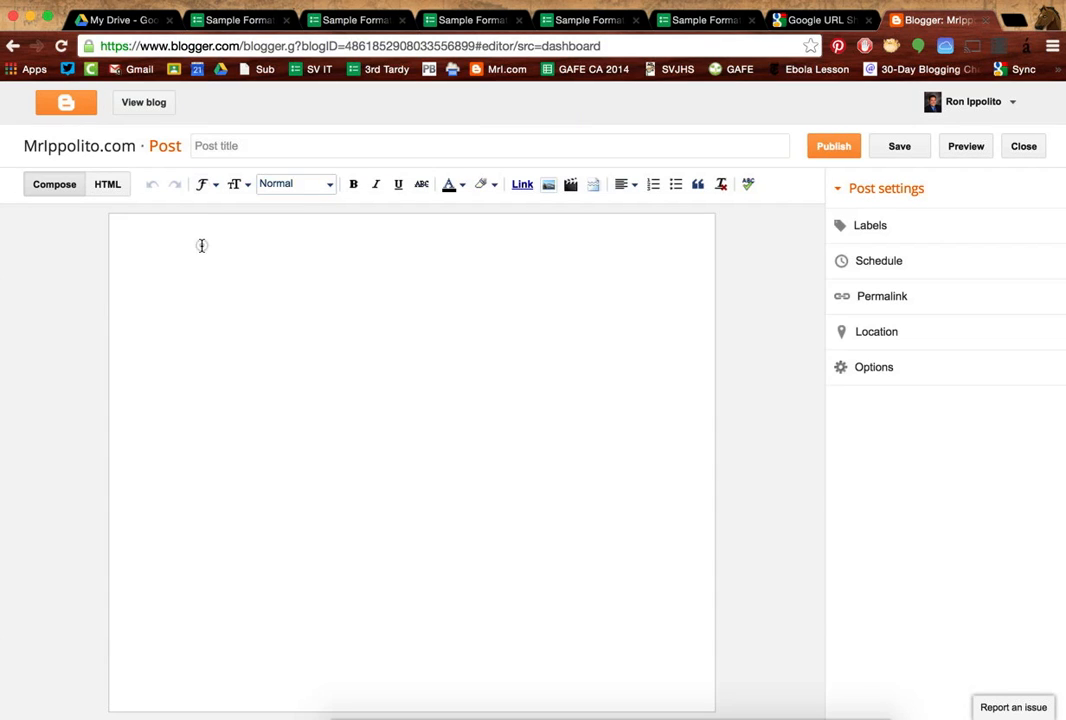
Write "Here's your test:" in the post body with "CLICK HERE" on the line below
{"action": "type", "text": "He"}
{"action": "type", "text": "re's your test: C"}
{"action": "type", "text": "LICK H"}
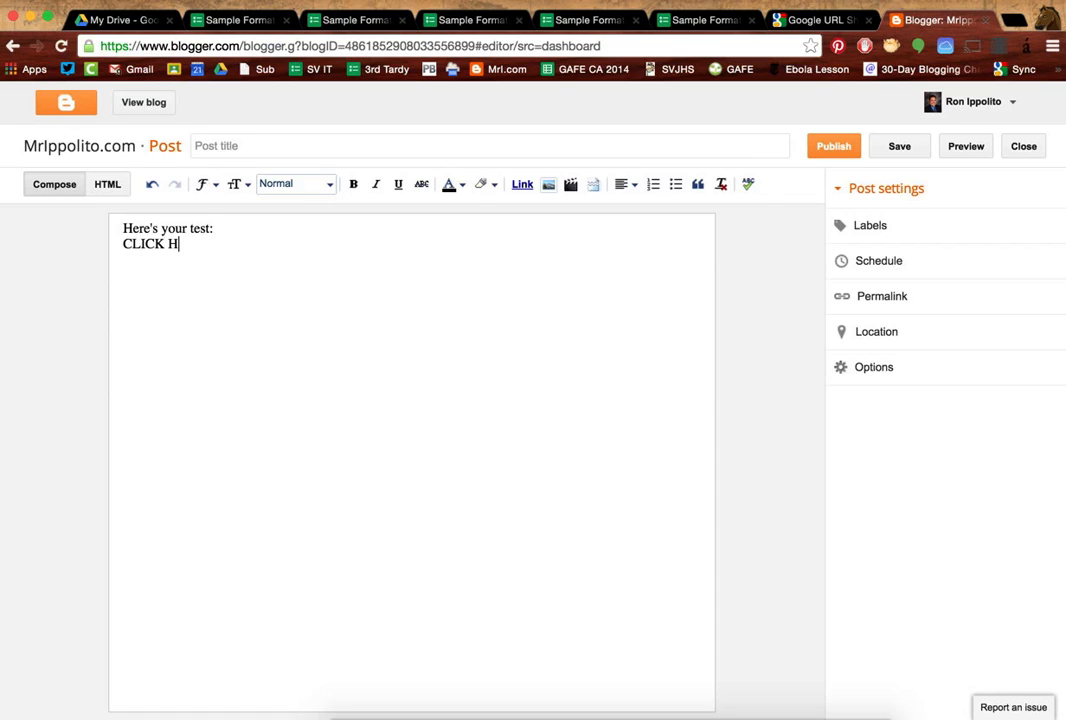
{"action": "type", "text": "ERE"}
Make the "CLICK HERE" text bold and increase its font size
{"action": "key", "text": "shift+Left"}
{"action": "key", "text": "shift+Left"}
{"action": "key", "text": "shift+Left"}
{"action": "key", "text": "shift+Left"}
{"action": "key", "text": "shift+Left"}
{"action": "key", "text": "shift+Left"}
{"action": "key", "text": "shift+Left"}
{"action": "key", "text": "shift+Left"}
{"action": "key", "text": "shift+Left"}
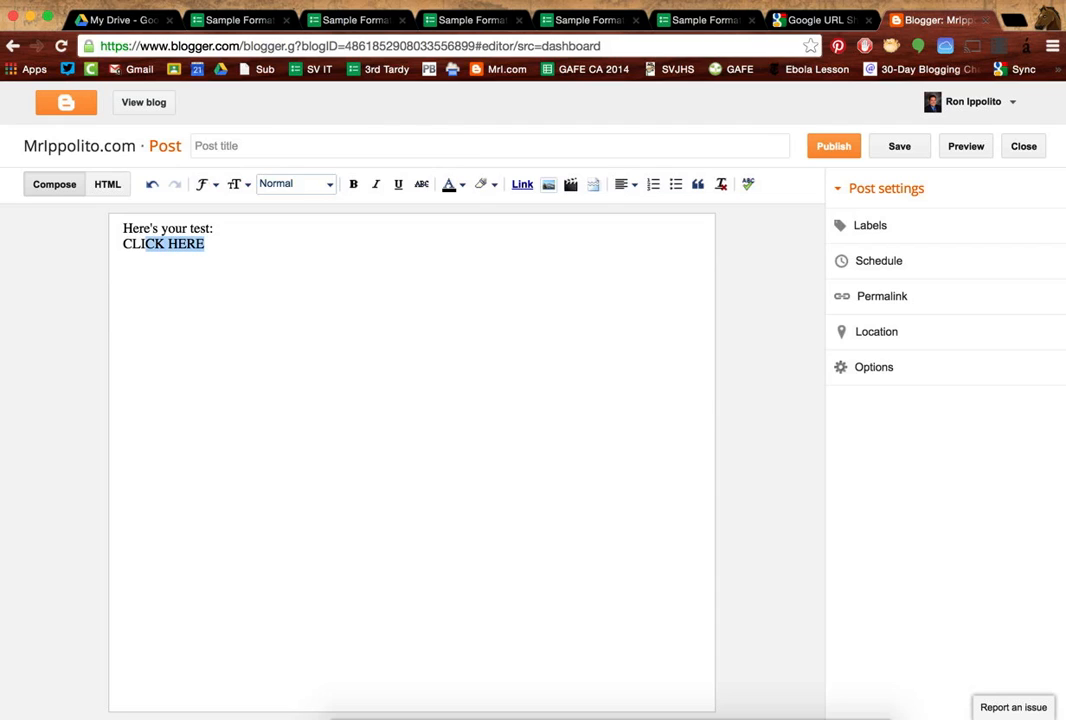
{"action": "key", "text": "super+b"}
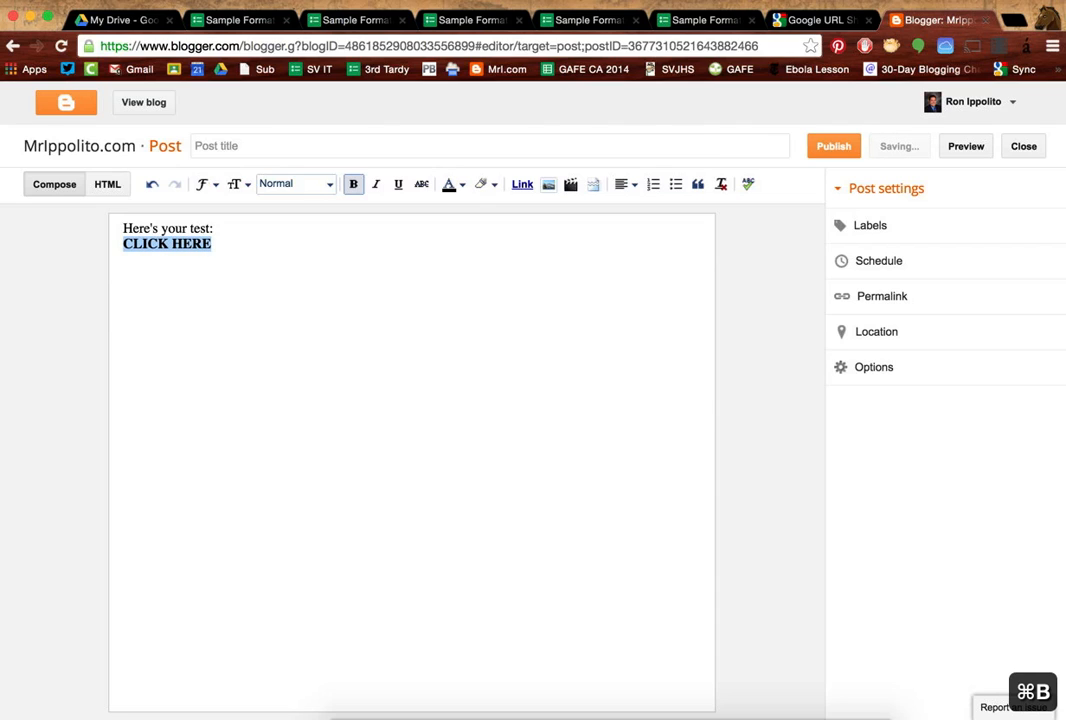
{"action": "left_click", "coordinate": [237, 184]}
{"action": "left_click", "coordinate": [276, 308]}
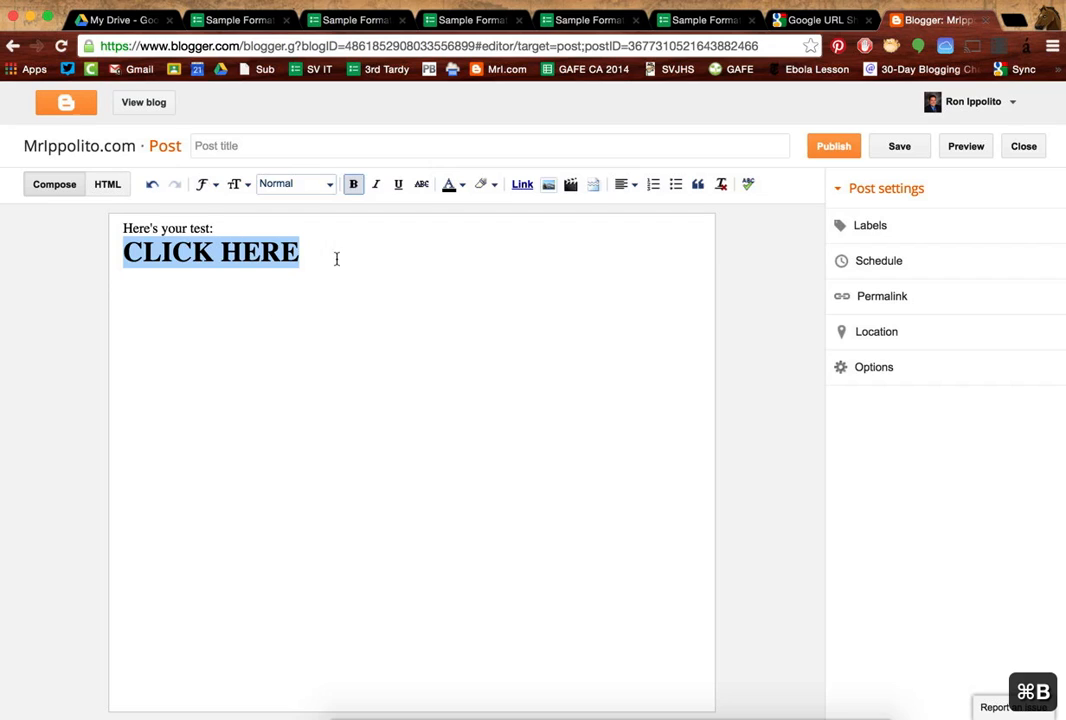
Link the "CLICK HERE" text to the copied form address, opening in a new window
{"action": "left_click", "coordinate": [522, 186]}
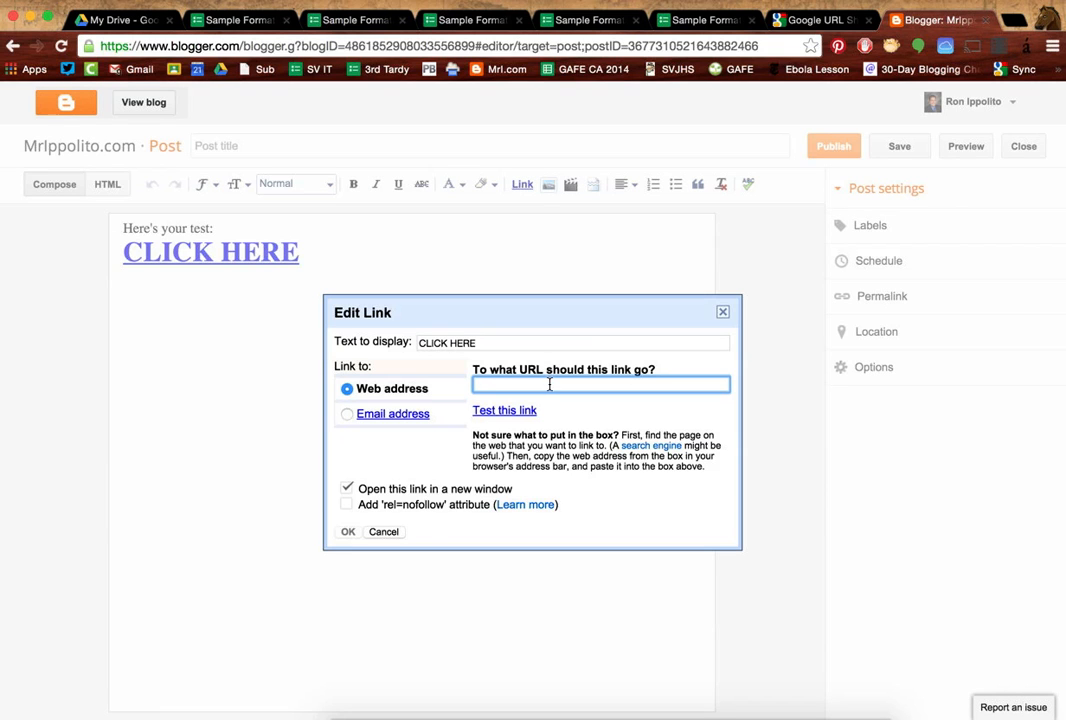
{"action": "key", "text": "super+v"}
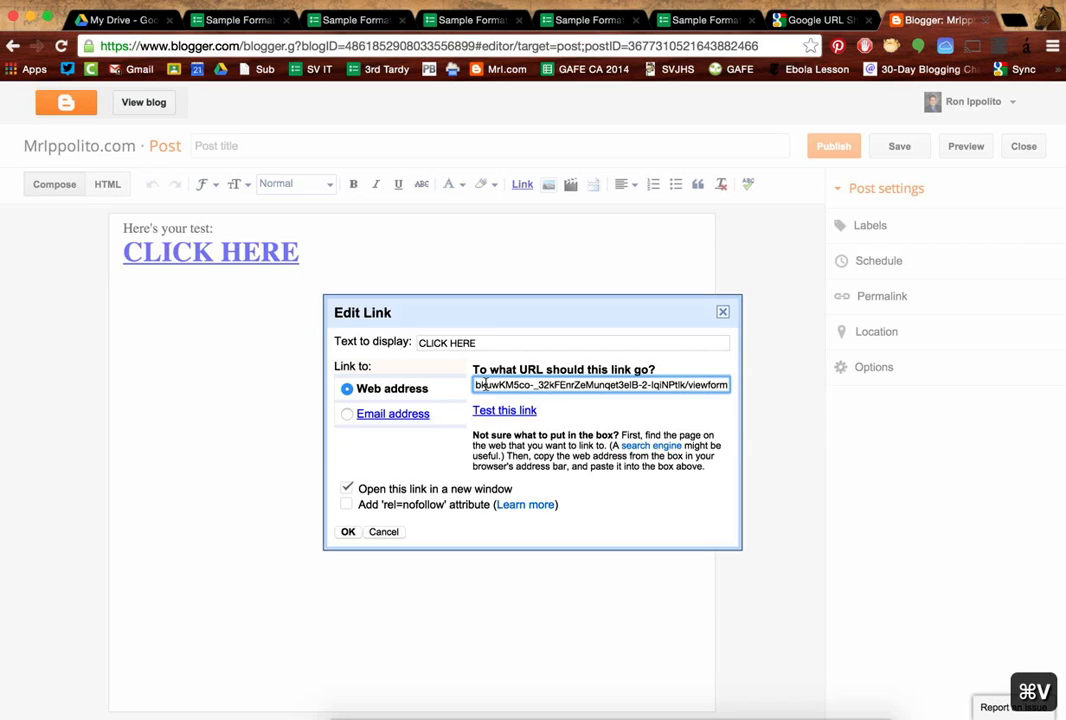
{"action": "left_click", "coordinate": [349, 531]}
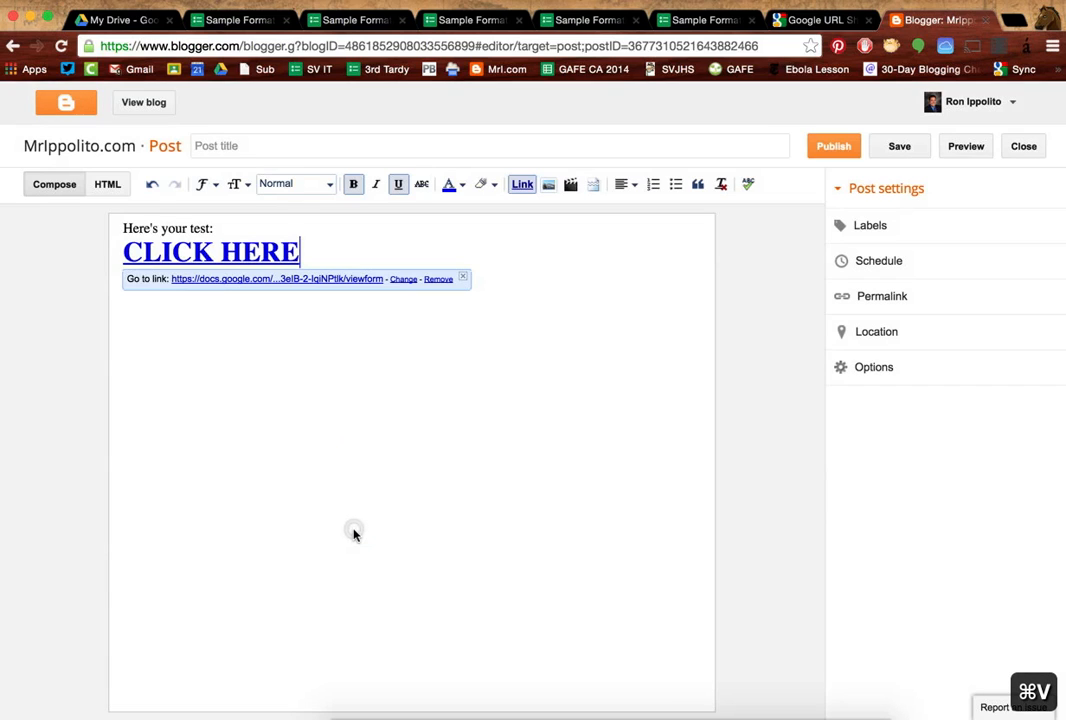
Title the post "Enjoy your test!" and publish it
{"action": "left_click", "coordinate": [266, 150]}
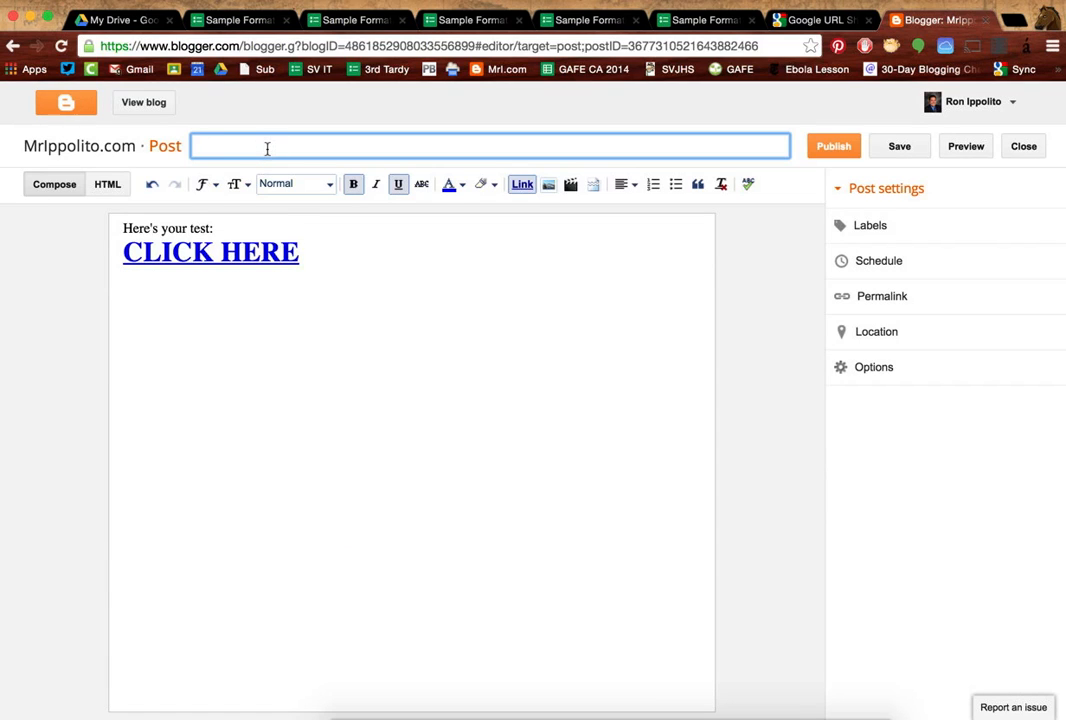
{"action": "type", "text": "ENJ"}
{"action": "left_click", "coordinate": [823, 150]}
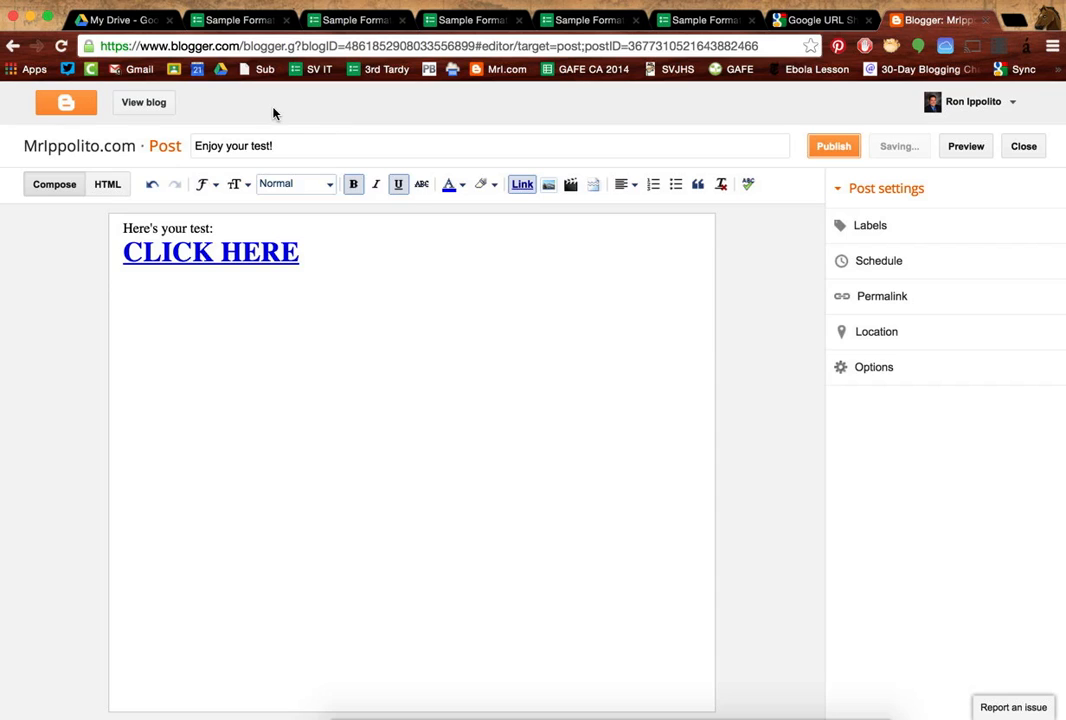
View the blog and open the form through the new post's CLICK HERE link
{"action": "left_click", "coordinate": [158, 108]}
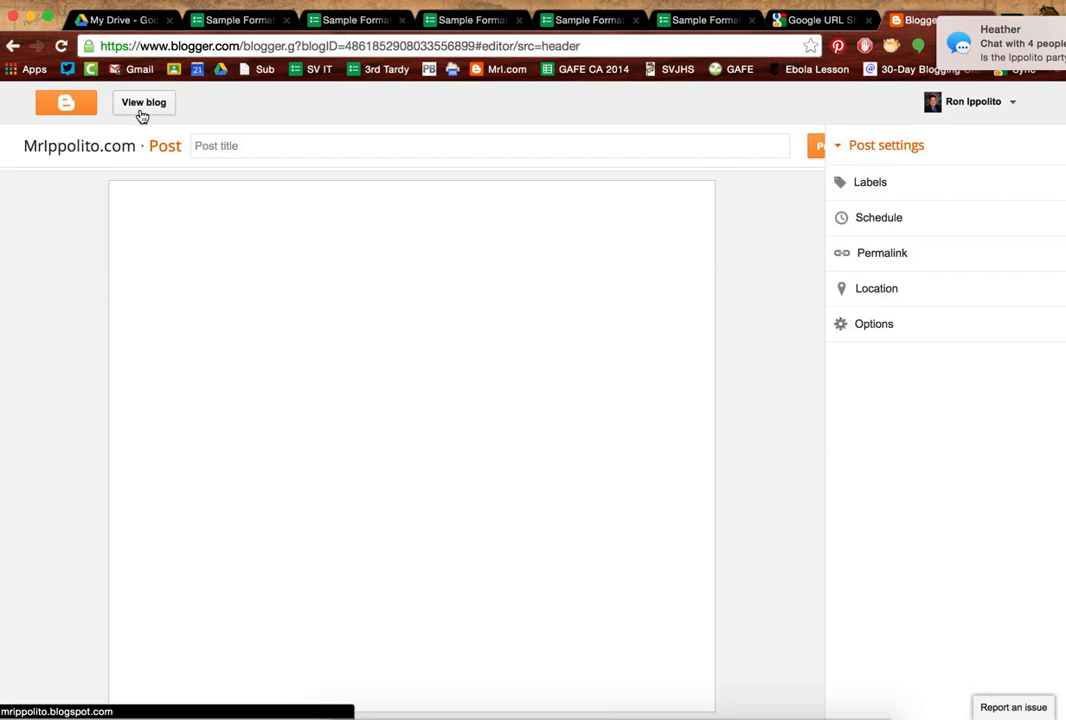
{"action": "left_click", "coordinate": [140, 110]}
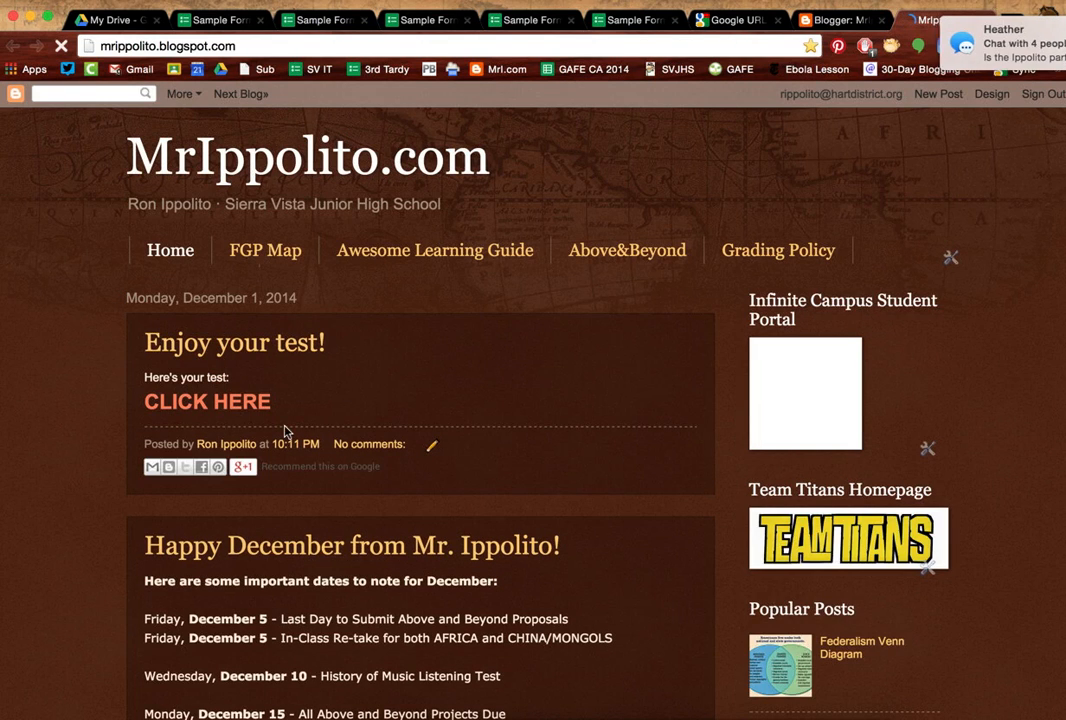
{"action": "left_click", "coordinate": [194, 403]}
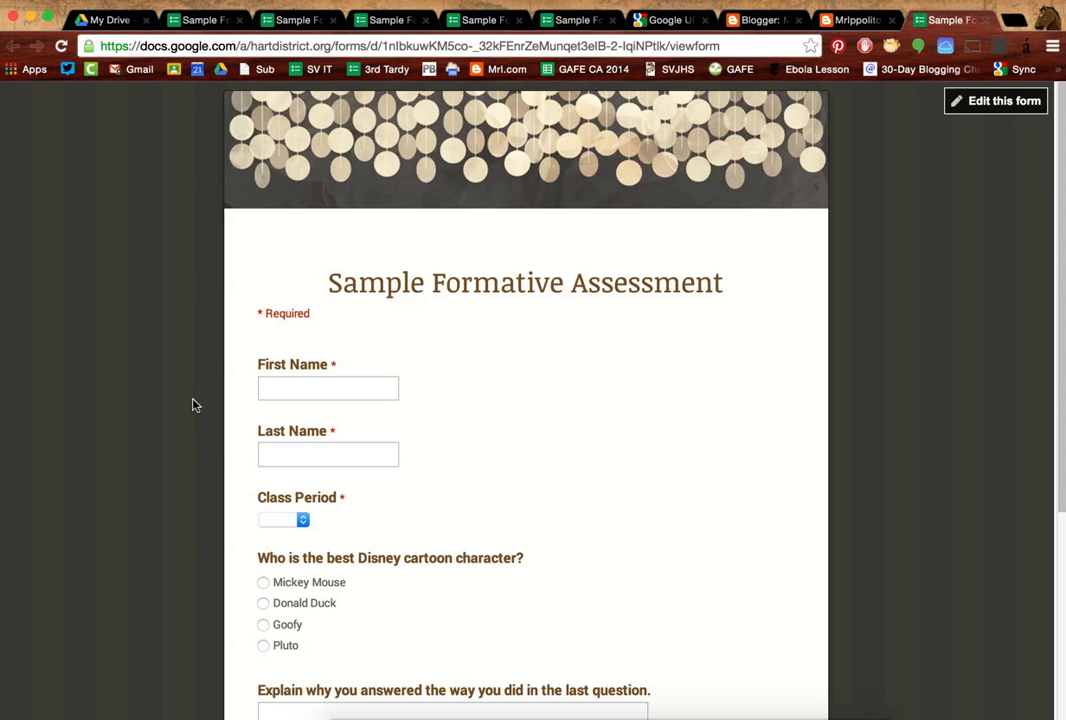
Return to the form editor and check the form's response options
{"action": "left_click", "coordinate": [287, 25]}
{"action": "left_click", "coordinate": [205, 21]}
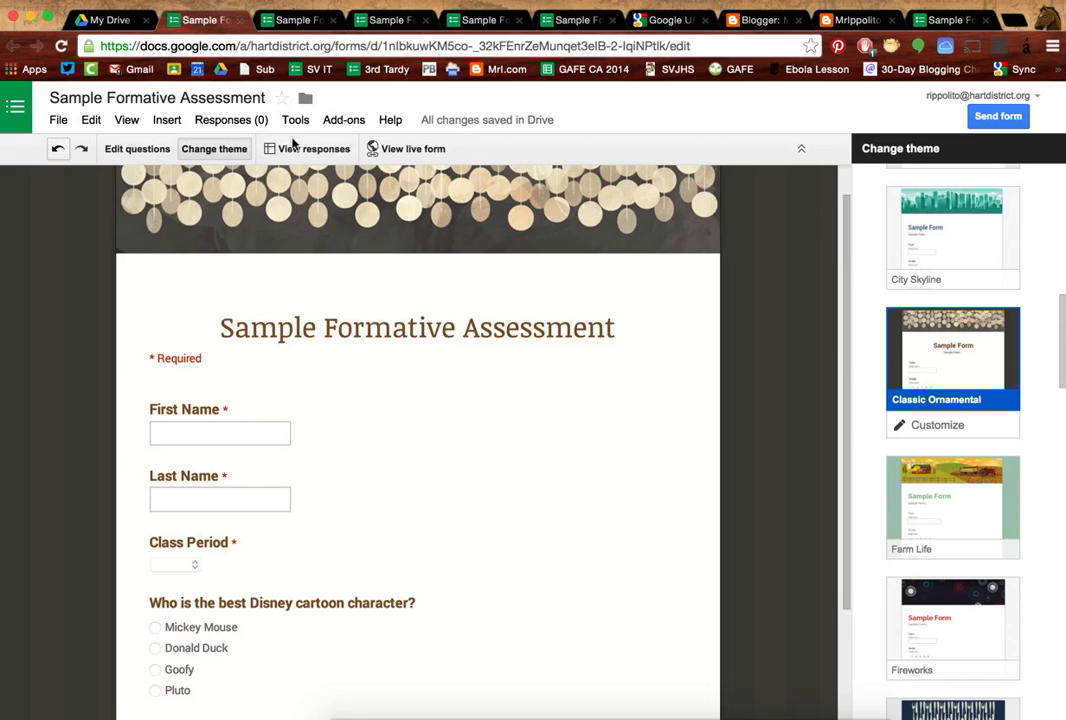
{"action": "left_click", "coordinate": [240, 121]}
{"action": "left_click", "coordinate": [240, 121]}
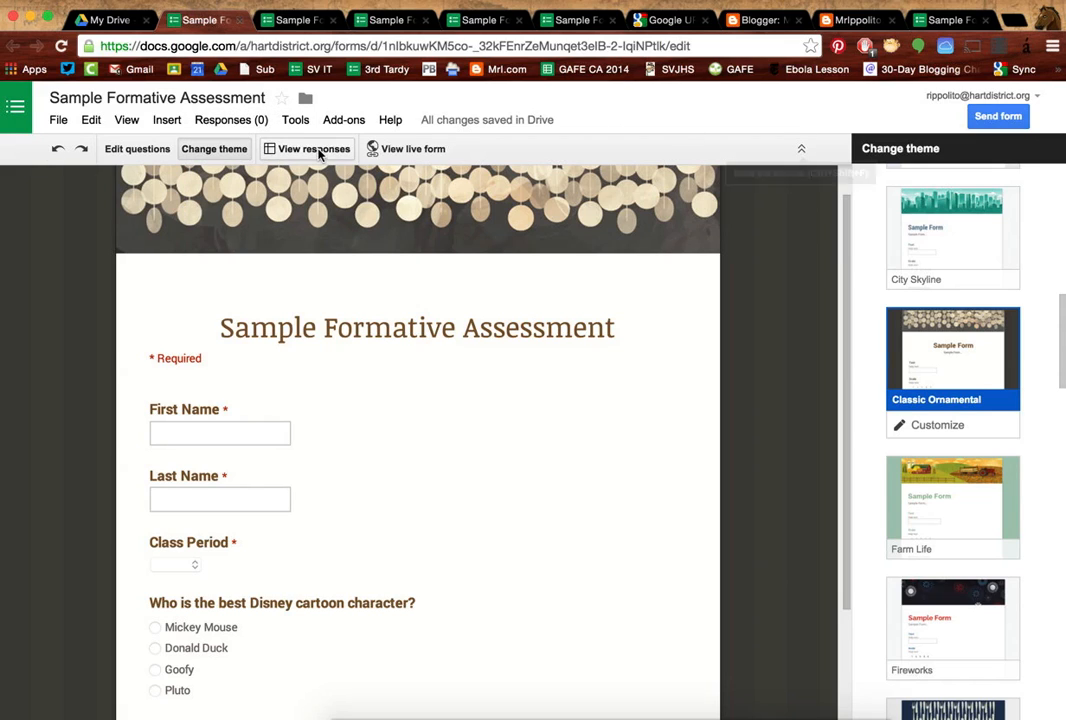
{"action": "left_click", "coordinate": [233, 120]}
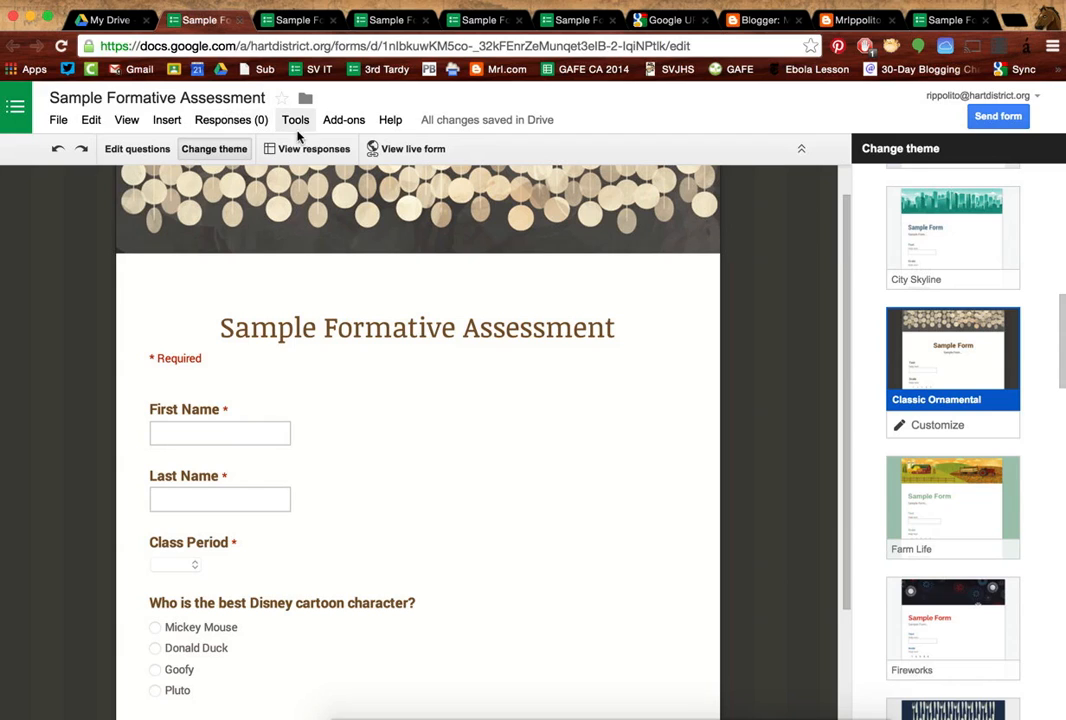
Close the extra form, shortener and blog tabs, leaving only Drive and the form editor open
{"action": "left_click", "coordinate": [332, 21]}
{"action": "left_click", "coordinate": [332, 21]}
{"action": "left_click", "coordinate": [332, 21]}
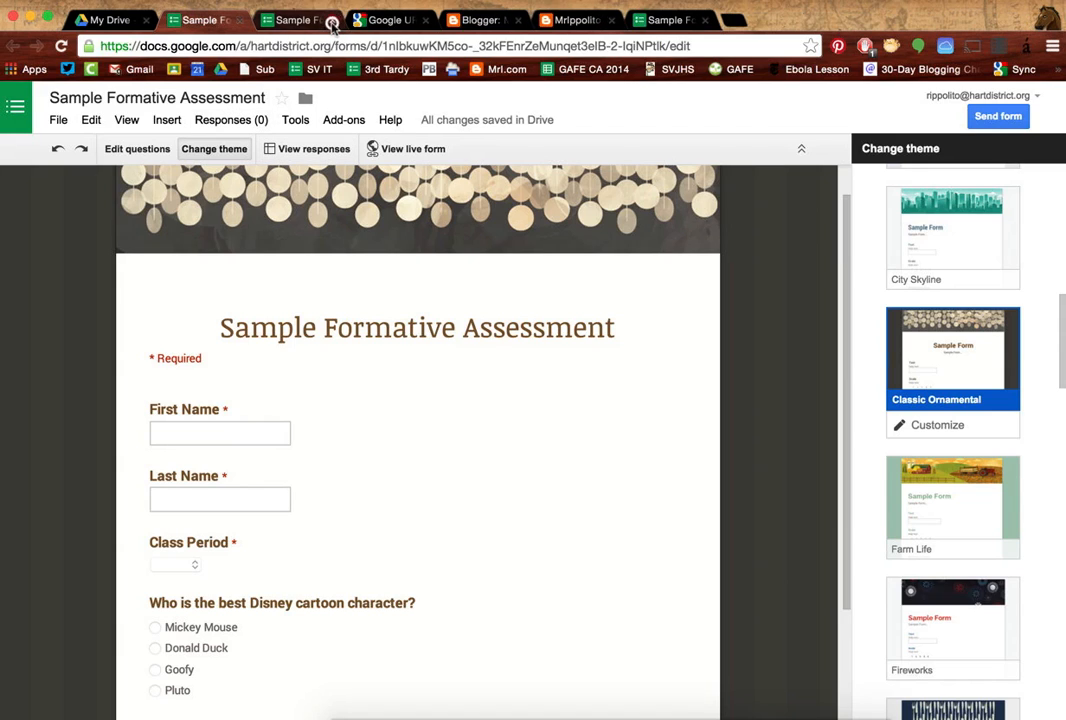
{"action": "left_click", "coordinate": [332, 21]}
{"action": "left_click", "coordinate": [332, 21]}
{"action": "left_click", "coordinate": [332, 21]}
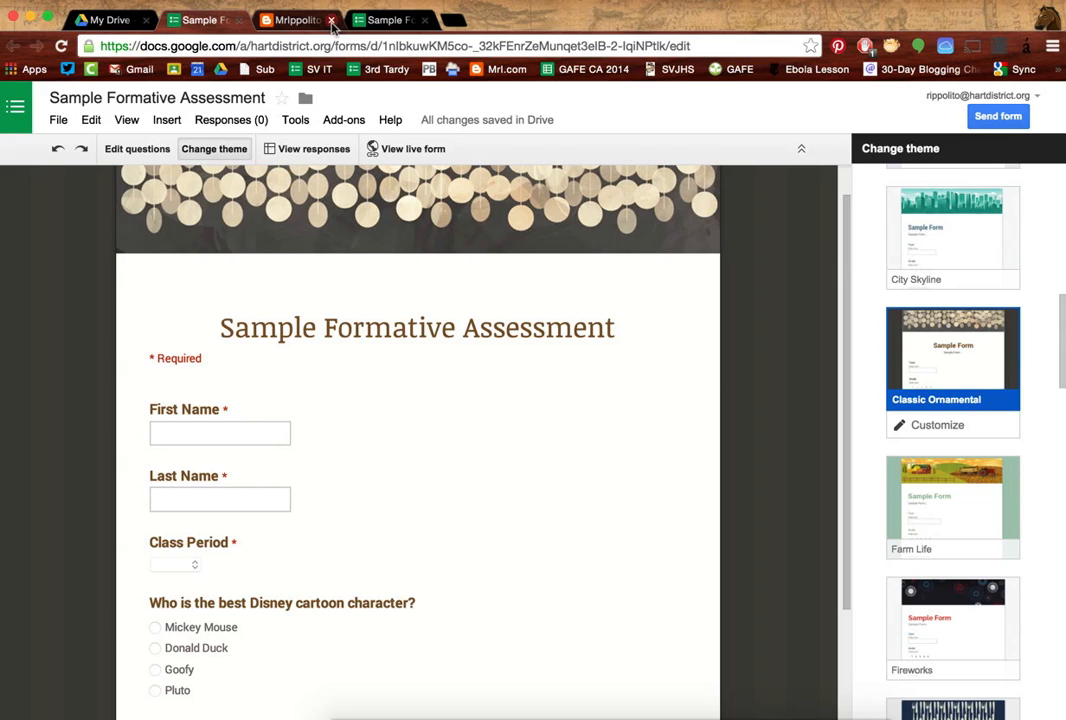
{"action": "left_click", "coordinate": [332, 21]}
{"action": "left_click", "coordinate": [410, 22]}
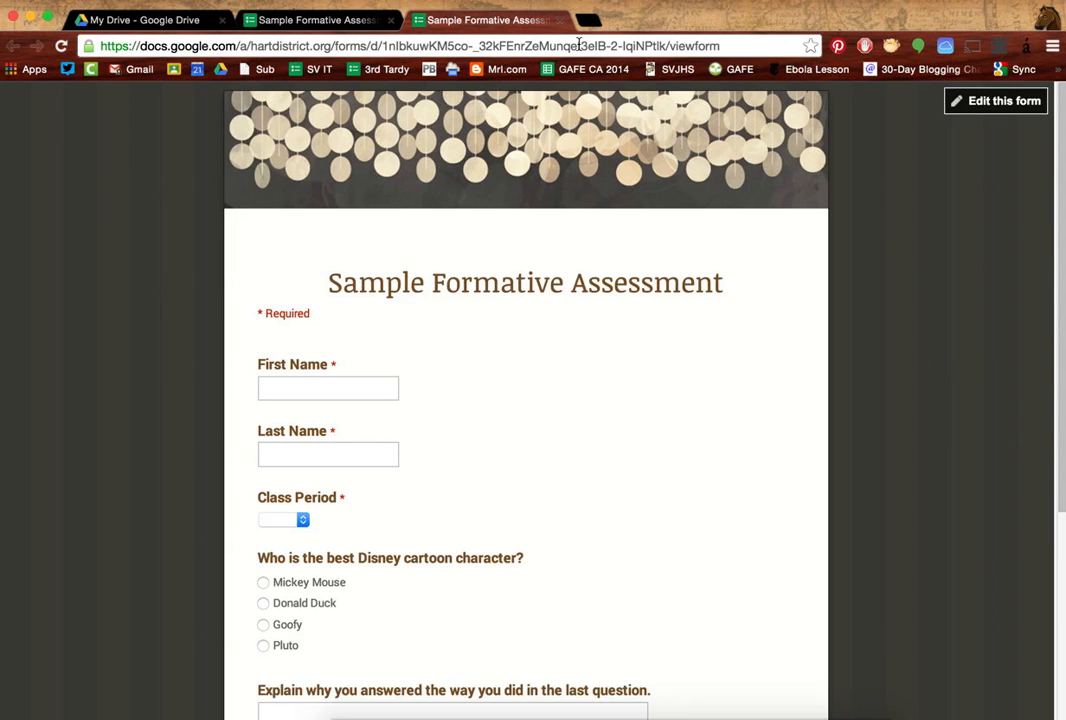
{"action": "left_click", "coordinate": [561, 21]}
Check the form's response options again and open its responses spreadsheet
{"action": "left_click", "coordinate": [240, 121]}
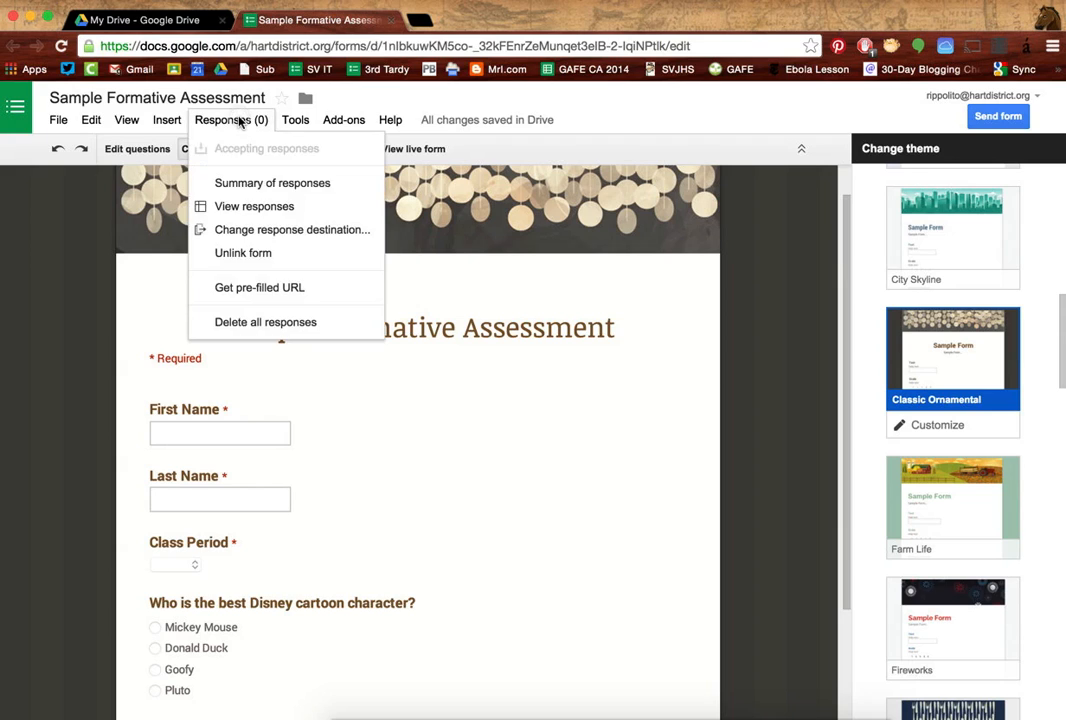
{"action": "left_click", "coordinate": [238, 120]}
{"action": "scroll", "coordinate": [222, 333], "scroll_direction": "down", "scroll_amount": 3}
{"action": "scroll", "coordinate": [222, 333], "scroll_direction": "up", "scroll_amount": 4}
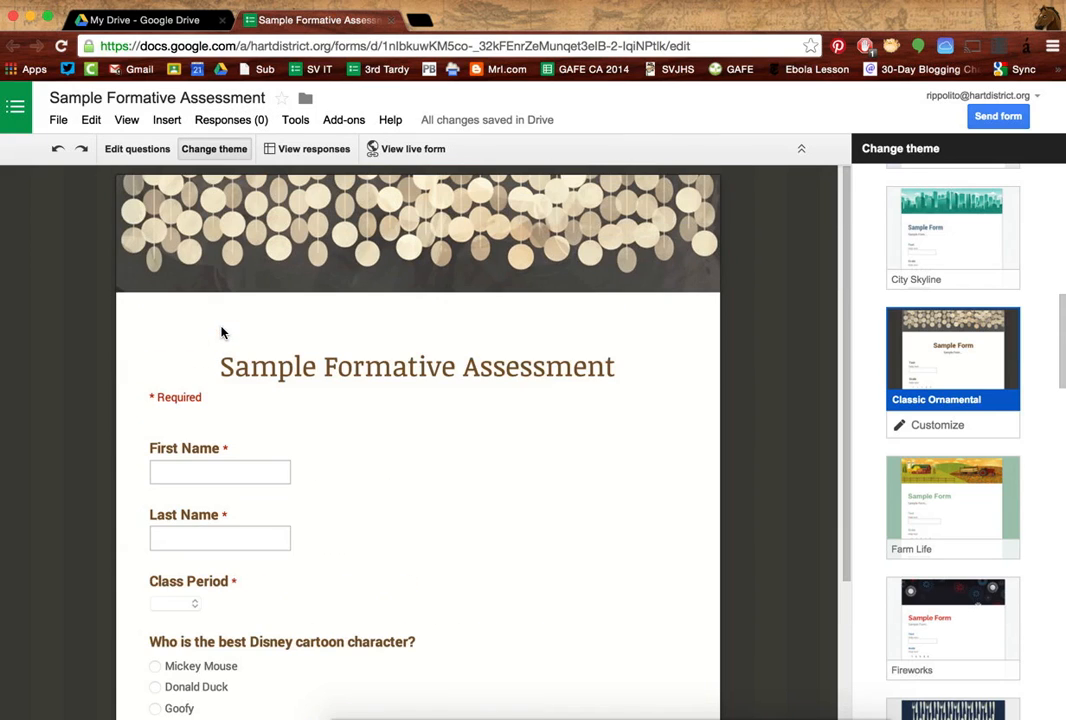
{"action": "left_click", "coordinate": [221, 149]}
{"action": "left_click", "coordinate": [309, 150]}
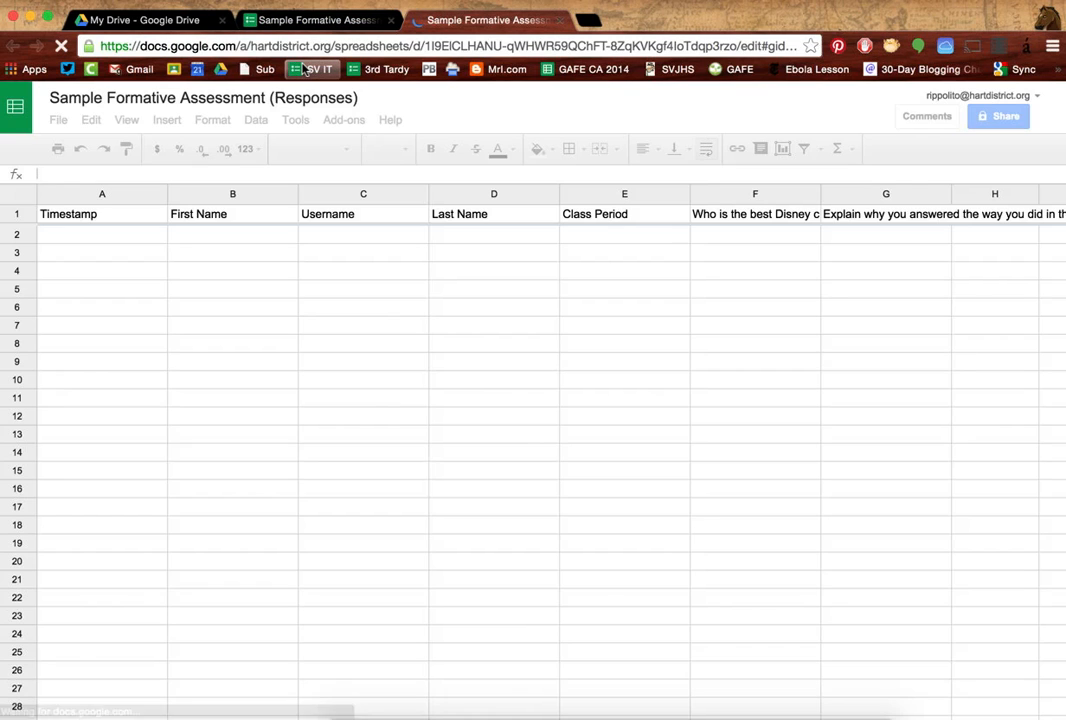
Return to the form editor, switch to editing questions, and stop the form from accepting responses
{"action": "left_click", "coordinate": [329, 24]}
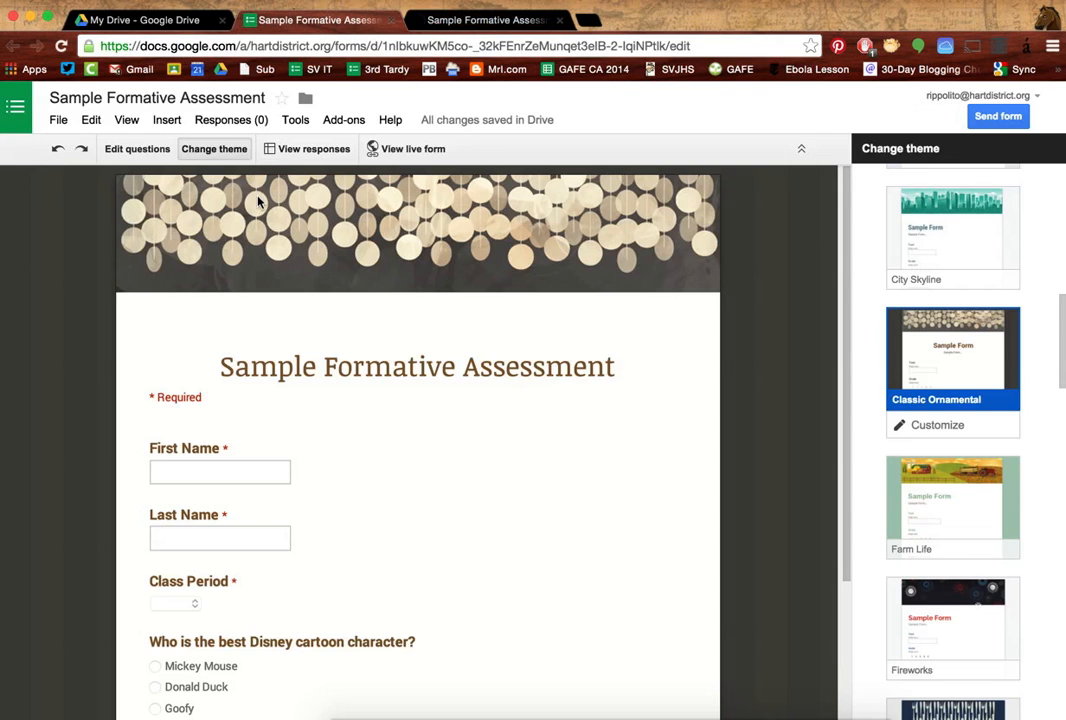
{"action": "left_click", "coordinate": [146, 151]}
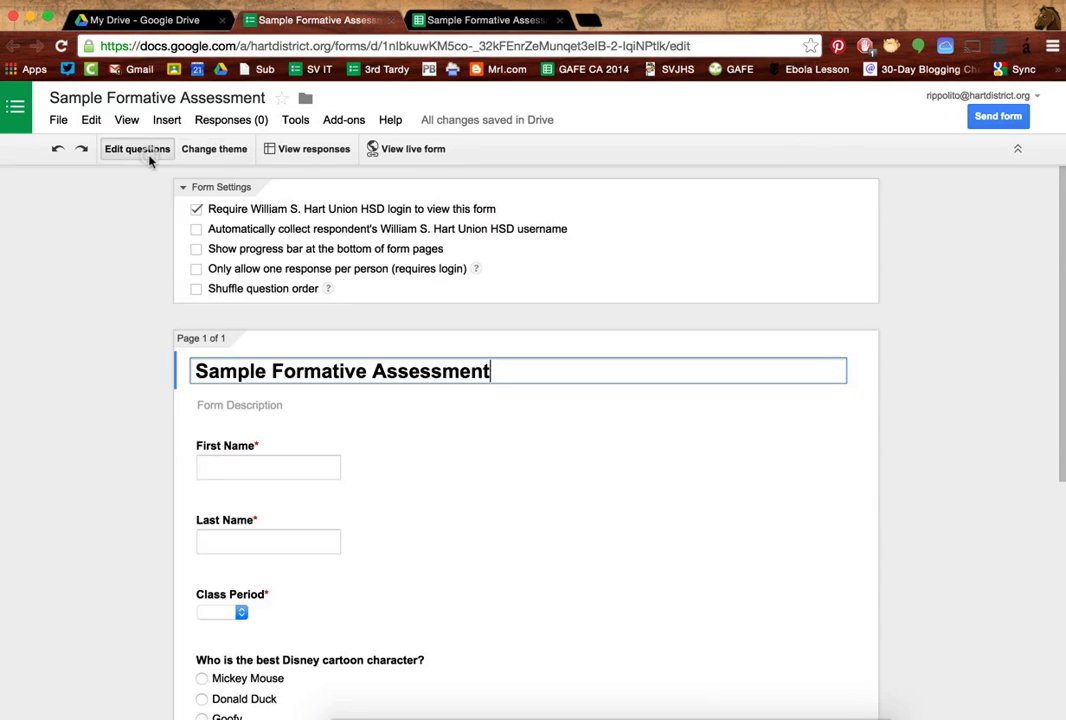
{"action": "left_click", "coordinate": [224, 121]}
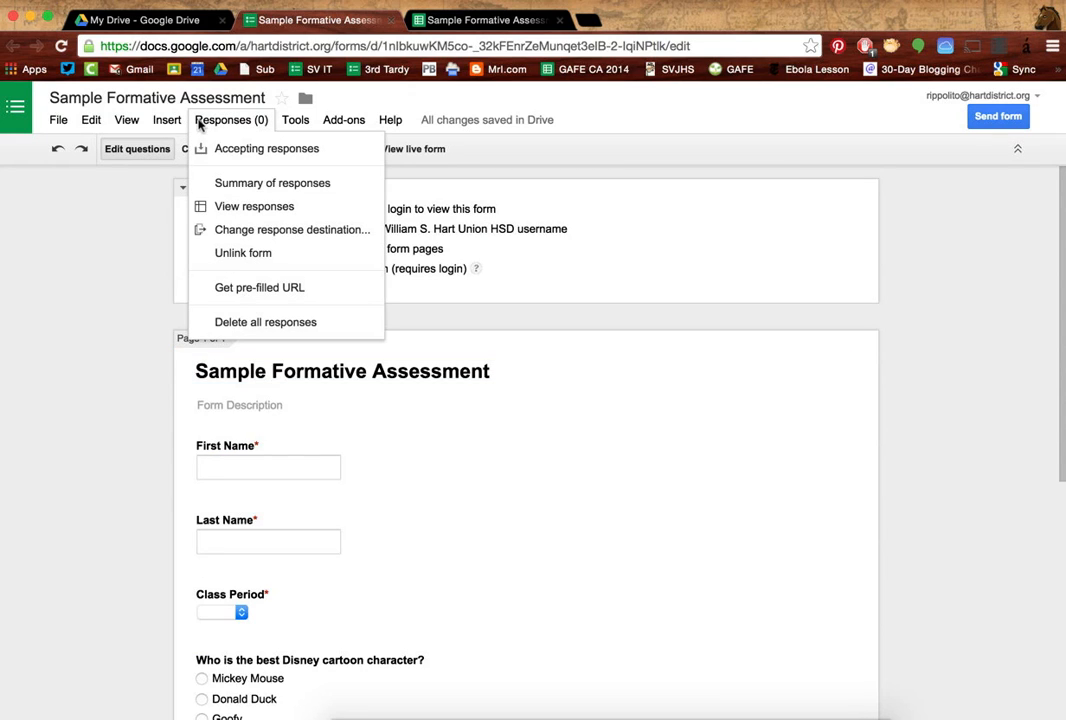
{"action": "mouse_move", "coordinate": [167, 119]}
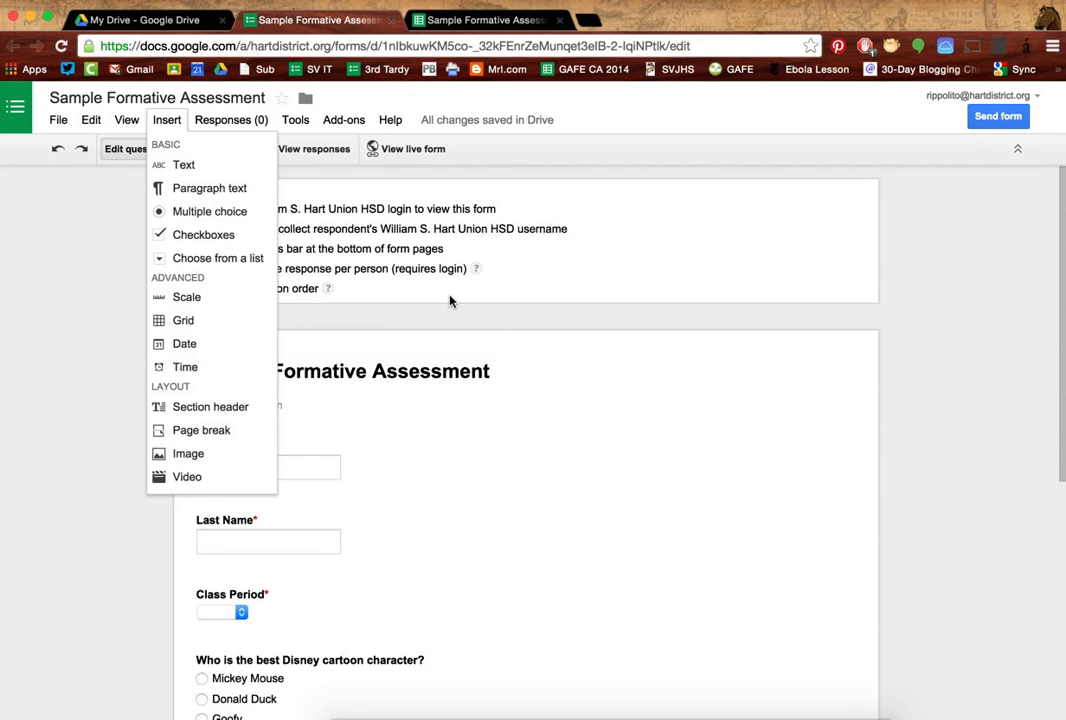
{"action": "mouse_move", "coordinate": [240, 122]}
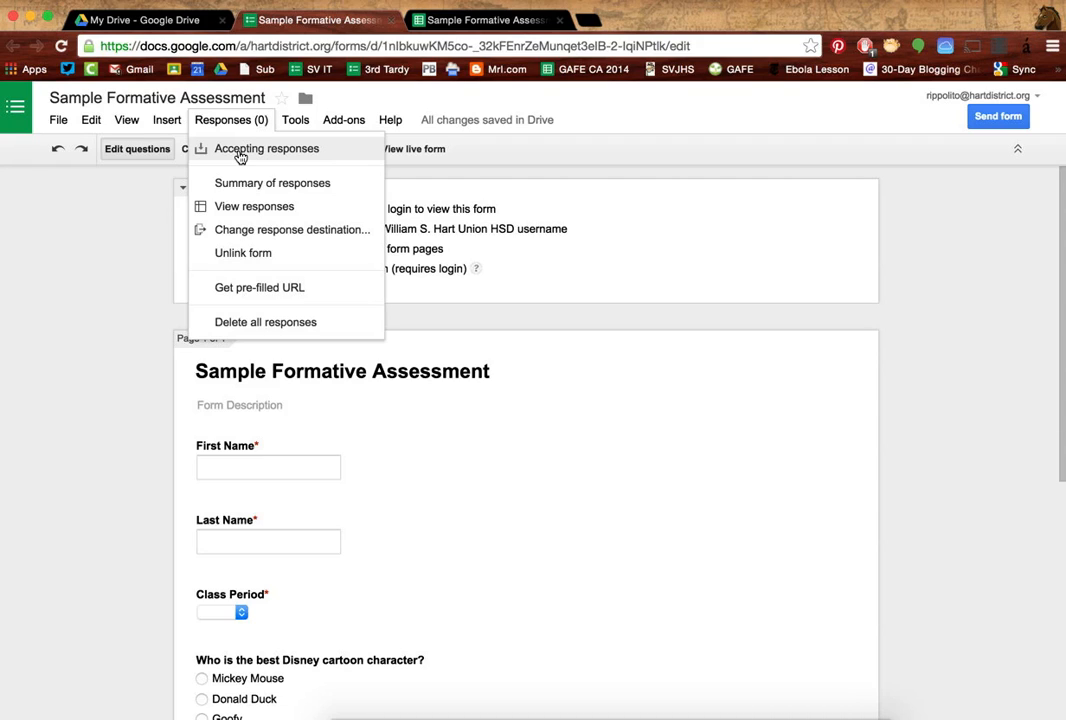
{"action": "left_click", "coordinate": [240, 157]}
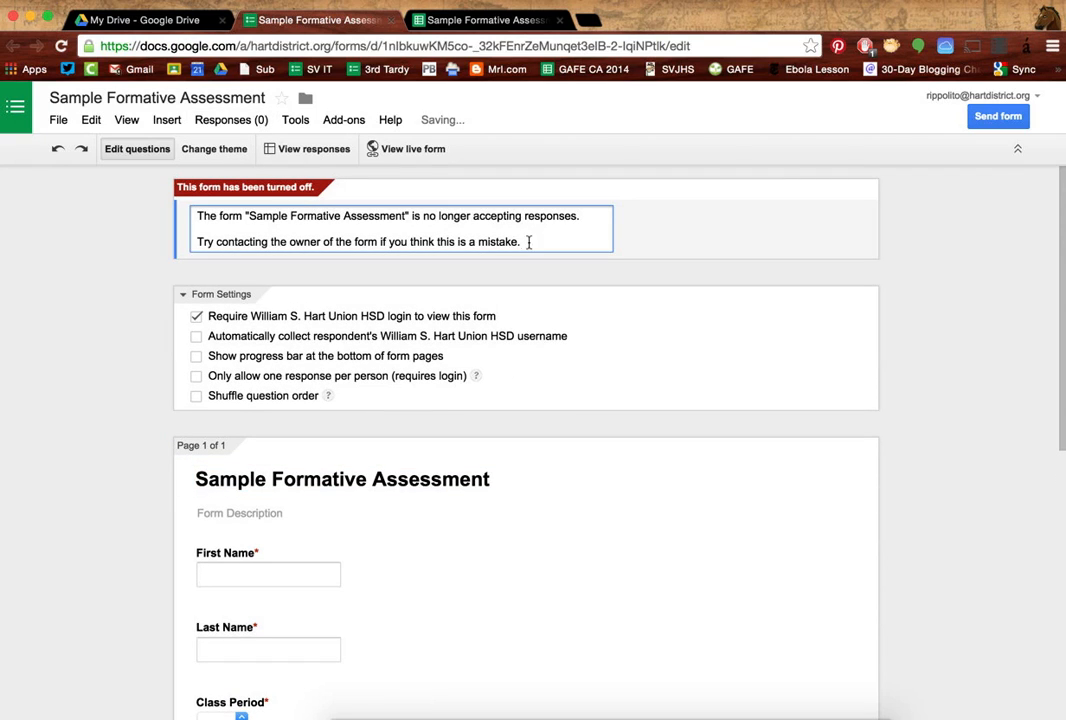
Replace the closed-form message with "You cannot currently access the test. Patience, grasshopper."
{"action": "left_click_drag", "start_coordinate": [528, 240], "coordinate": [188, 207]}
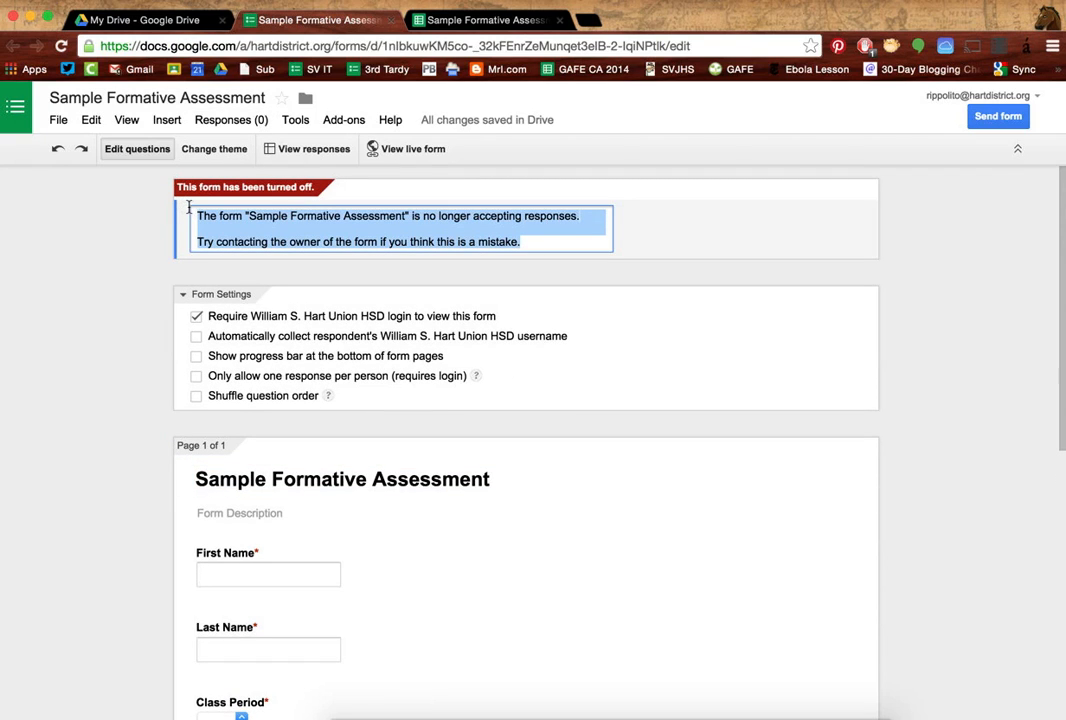
{"action": "type", "text": "You "}
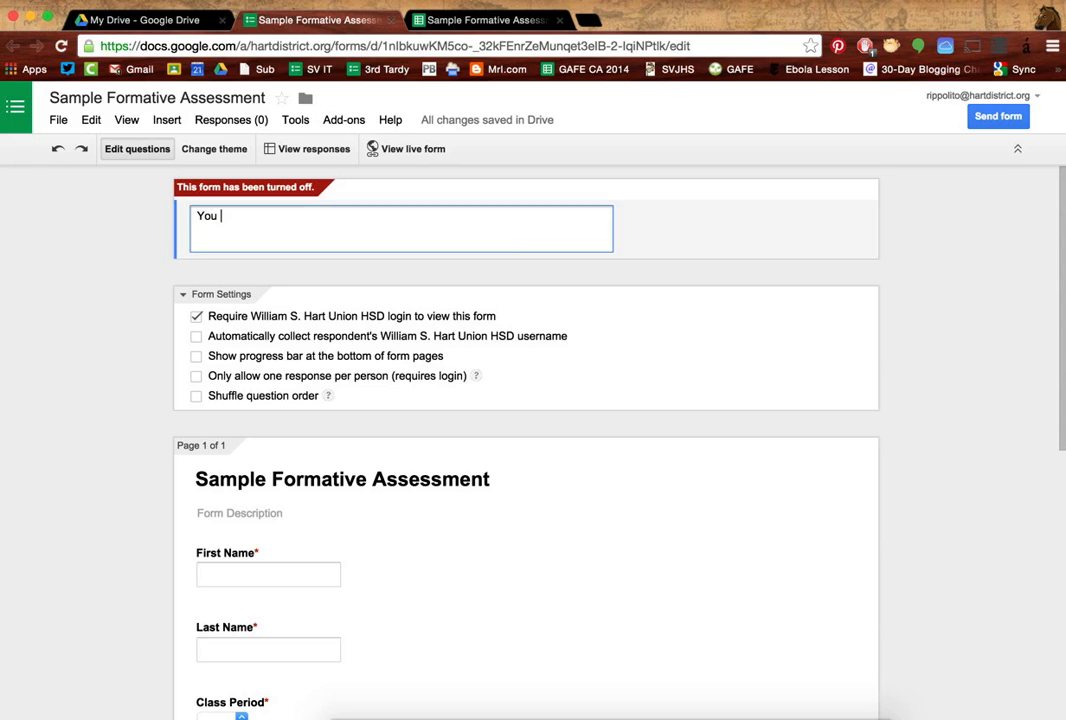
{"action": "type", "text": "cannot currently access the te"}
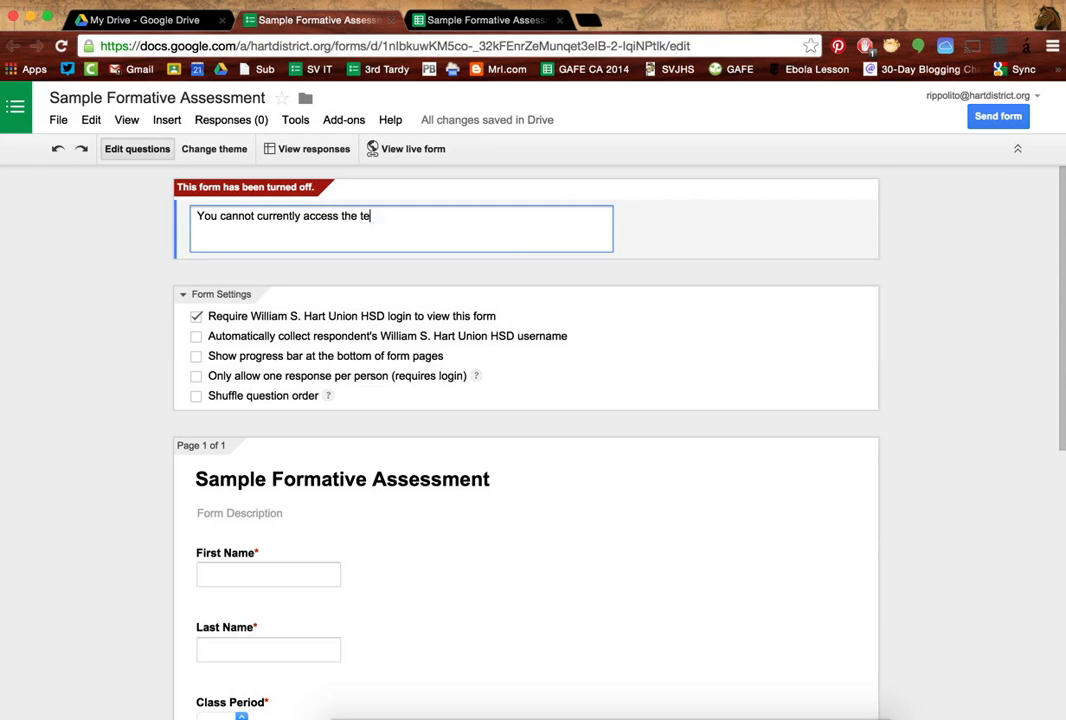
{"action": "type", "text": "st. Patience, grasshopper."}
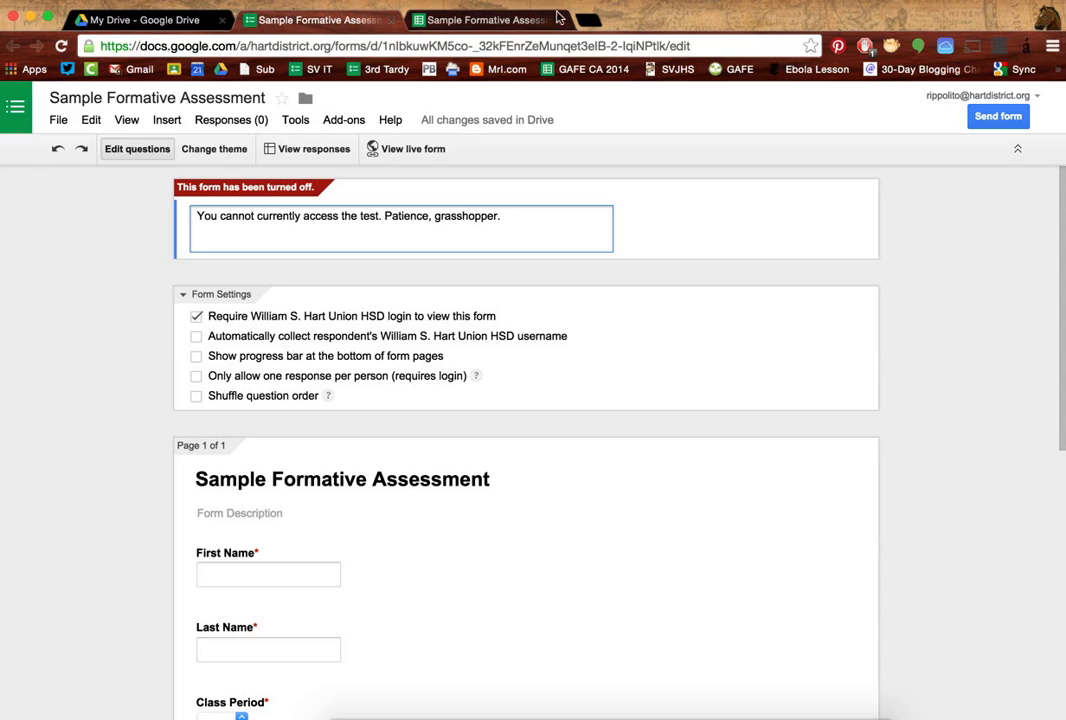
Open the class blog in a new tab and check the closed form through the test post's CLICK HERE link
{"action": "left_click", "coordinate": [588, 20]}
{"action": "type", "text": "mrippolito.com"}
{"action": "key", "text": "Return"}
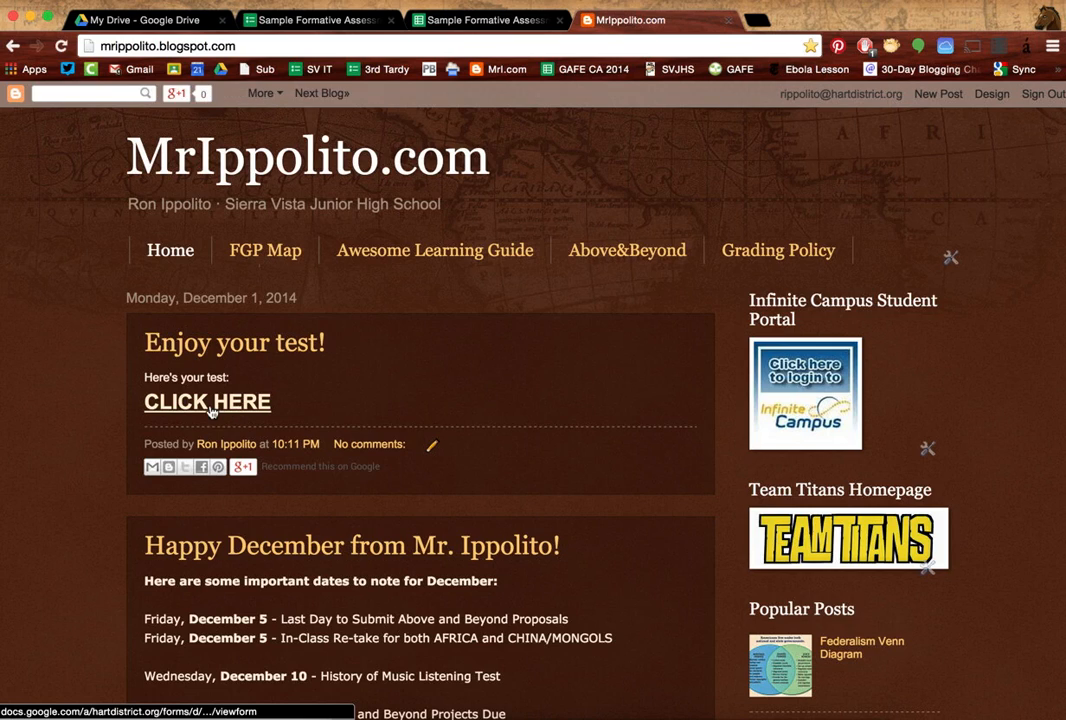
{"action": "left_click", "coordinate": [220, 404]}
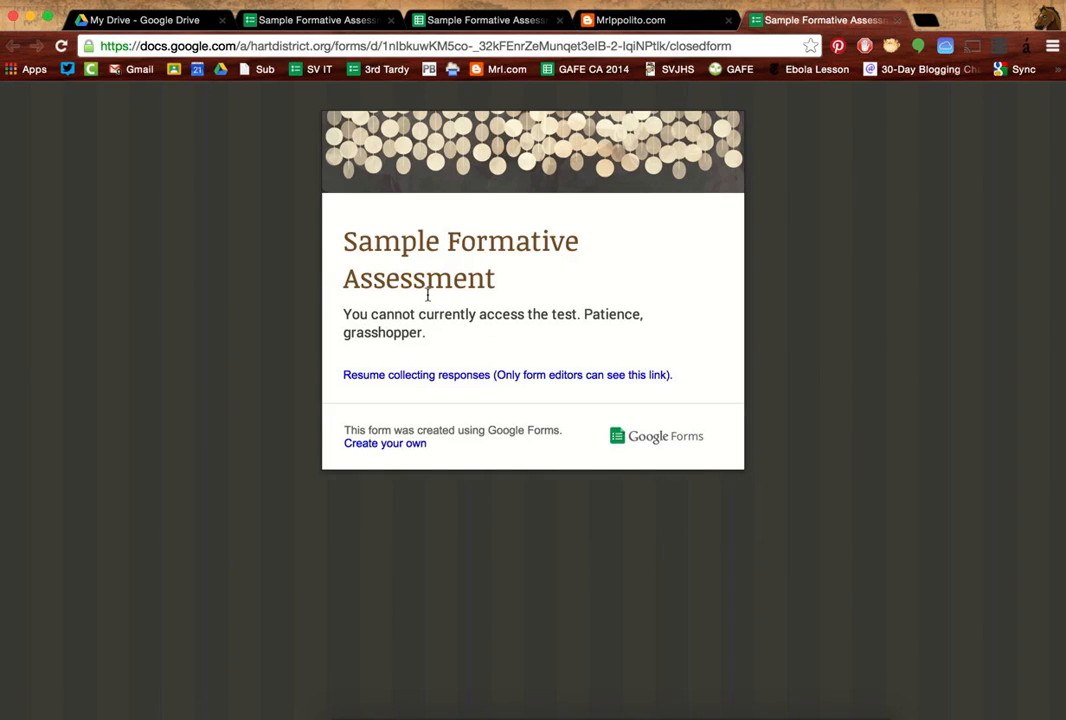
Return to the form editor and set the form to accept responses again
{"action": "left_click", "coordinate": [316, 22]}
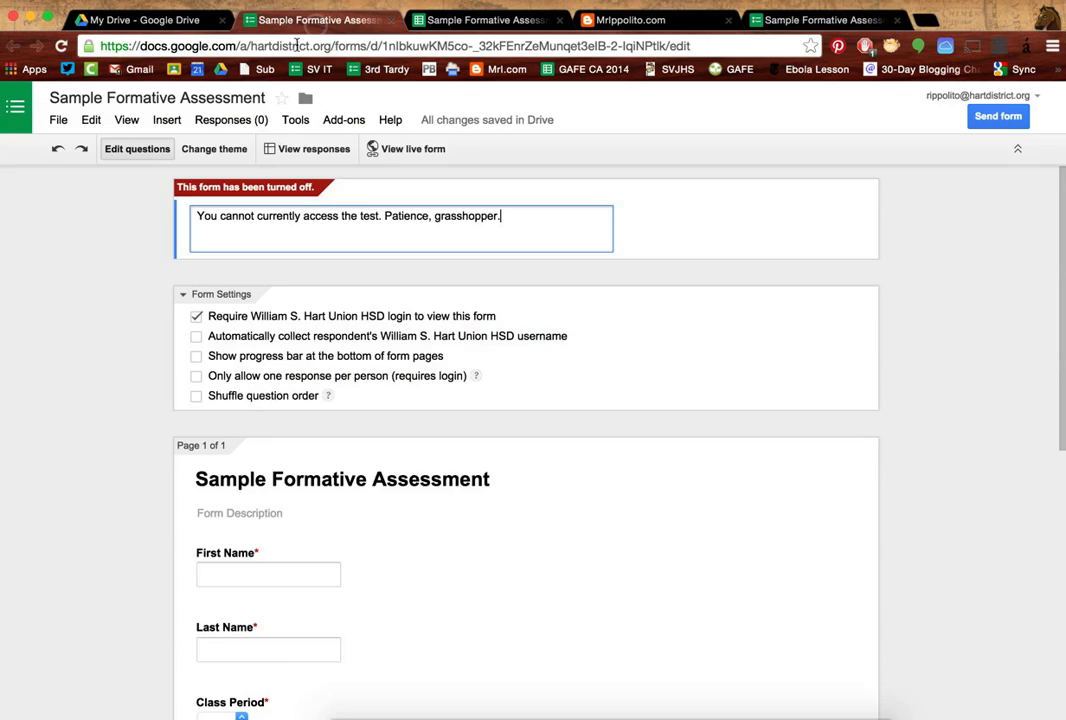
{"action": "left_click", "coordinate": [243, 122]}
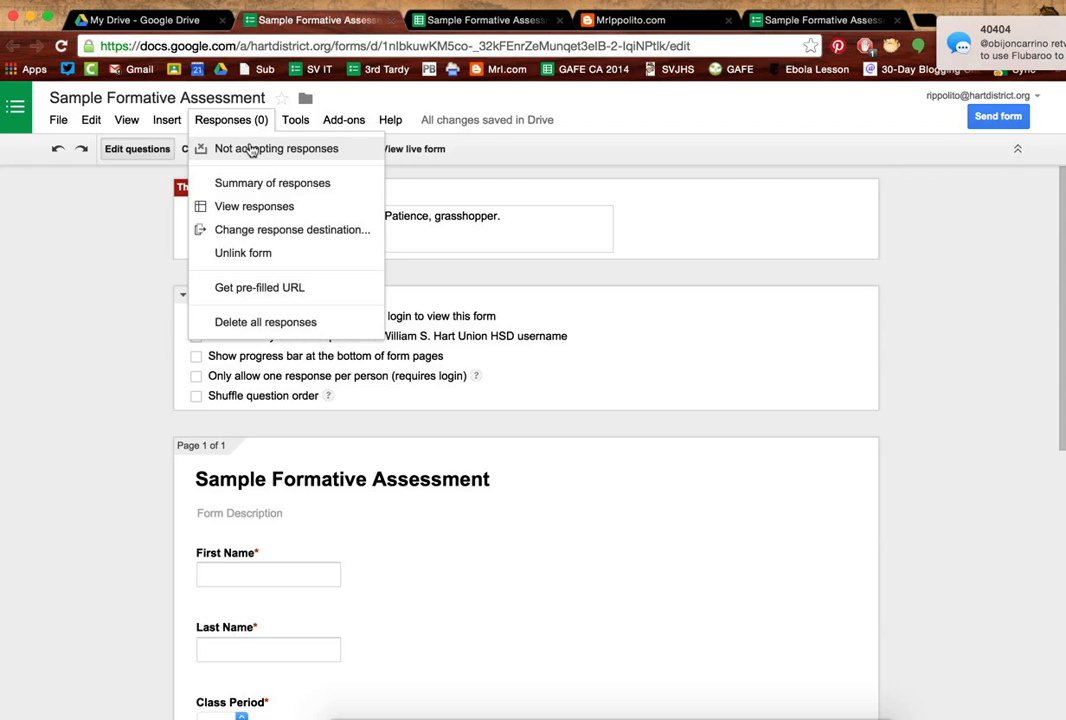
{"action": "left_click", "coordinate": [250, 150]}
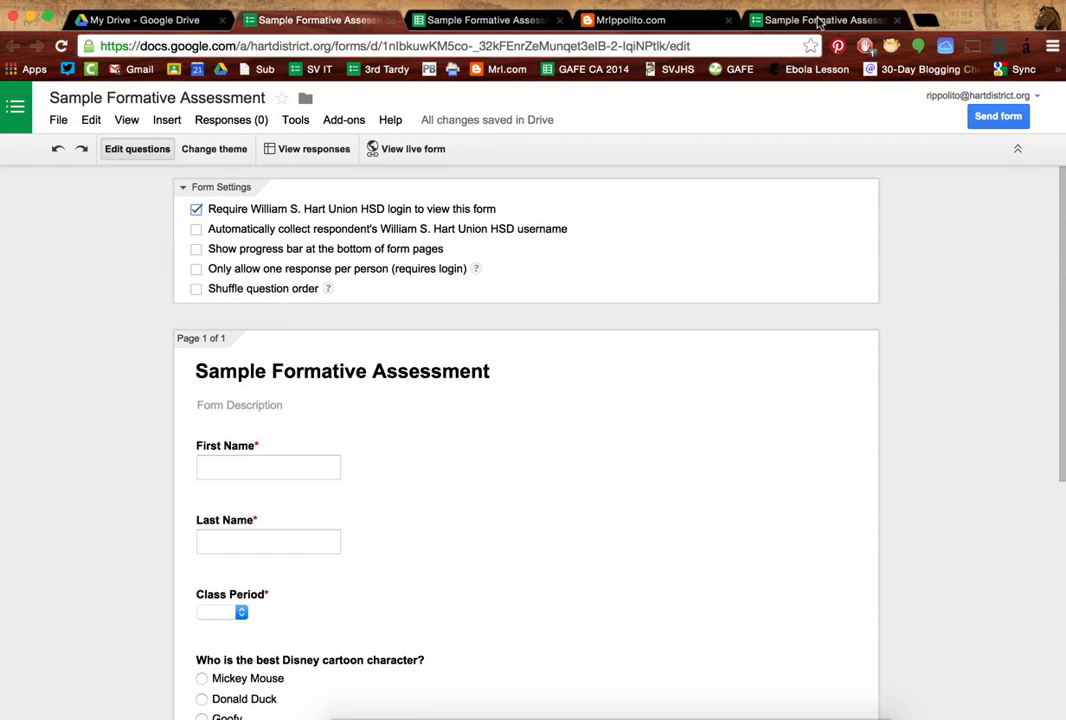
Go back to the blog, reopen the form through the CLICK HERE link, and look through its questions
{"action": "left_click", "coordinate": [676, 22]}
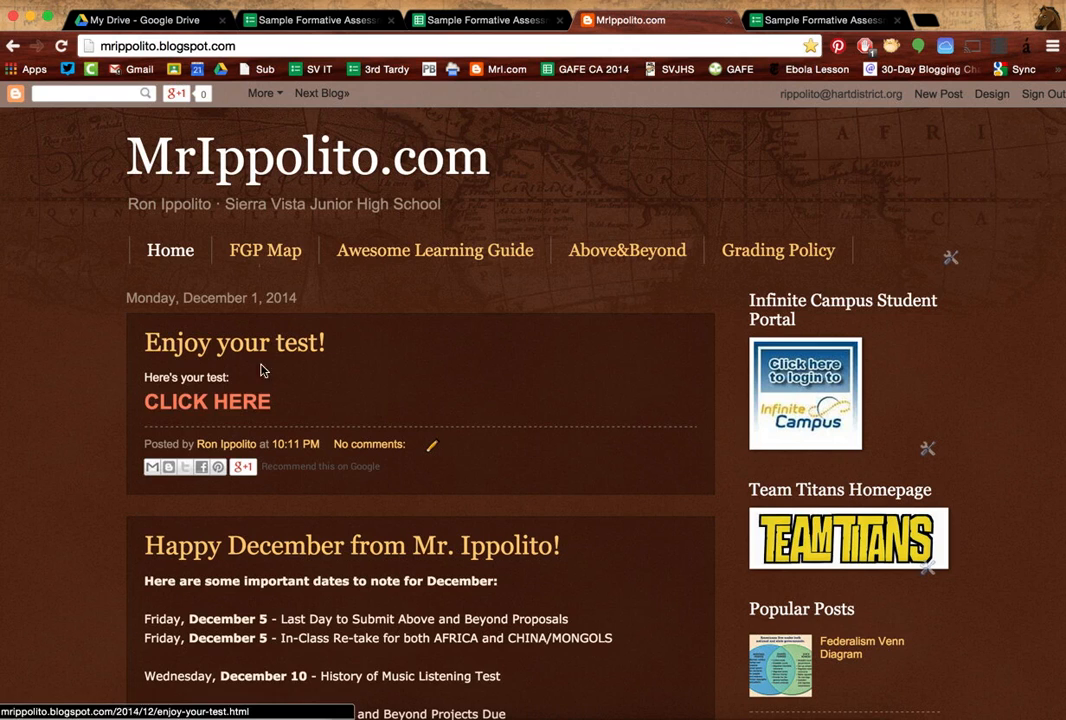
{"action": "left_click", "coordinate": [243, 400]}
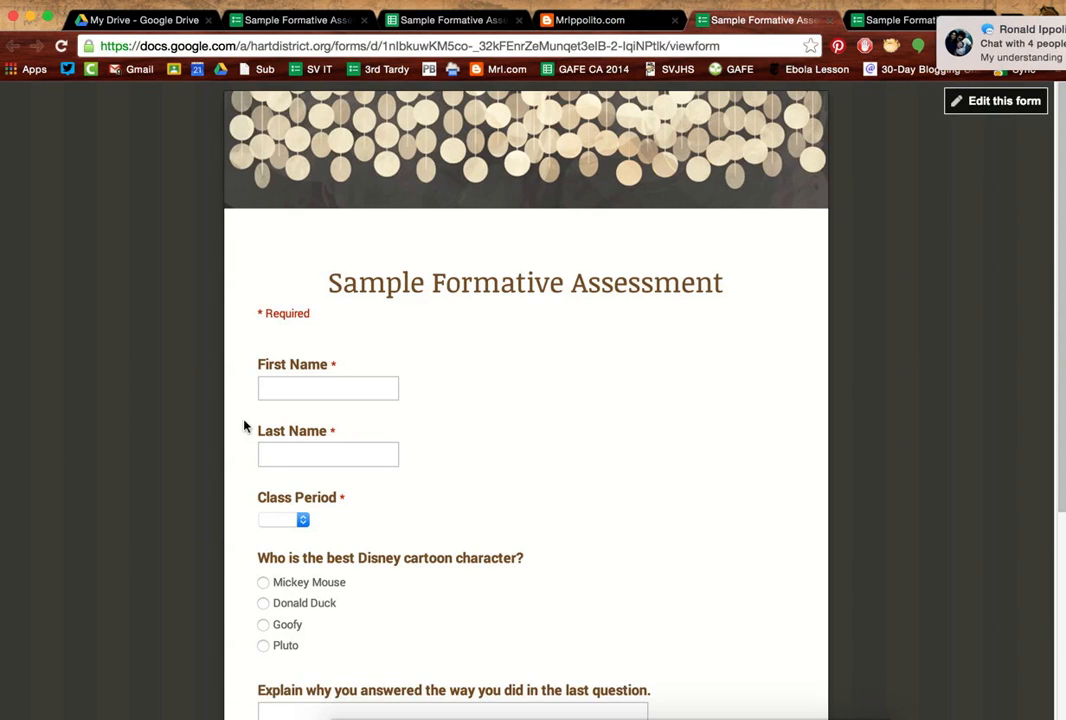
{"action": "scroll", "coordinate": [268, 458], "scroll_direction": "down", "scroll_amount": 4}
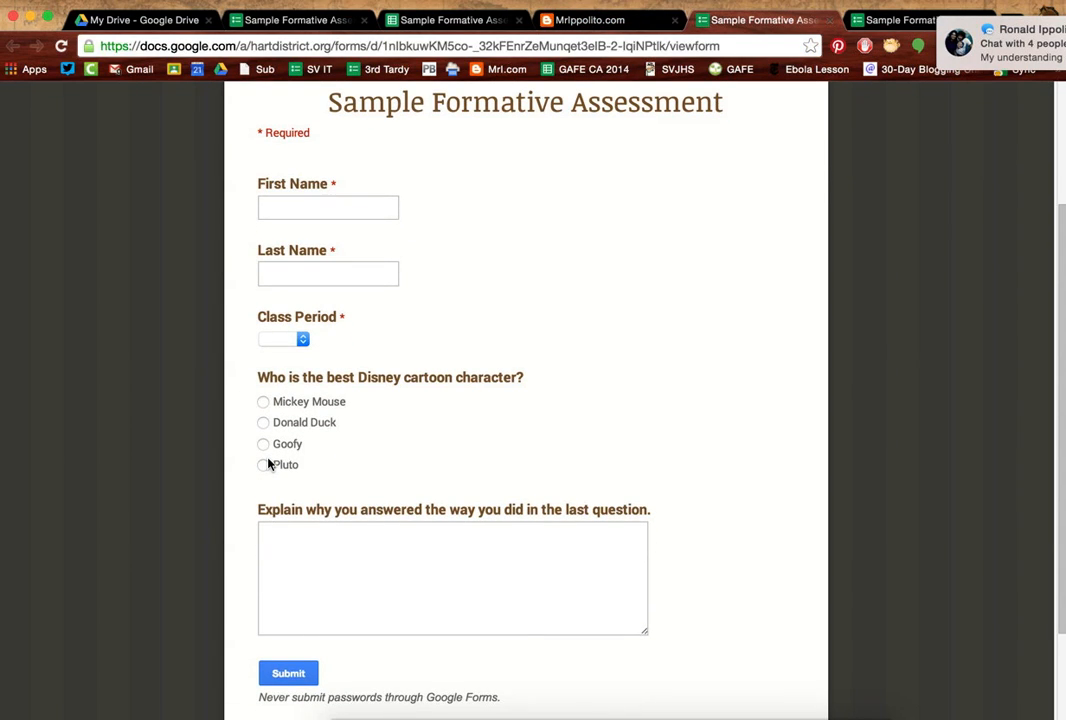
{"action": "scroll", "coordinate": [268, 463], "scroll_direction": "up", "scroll_amount": 4}
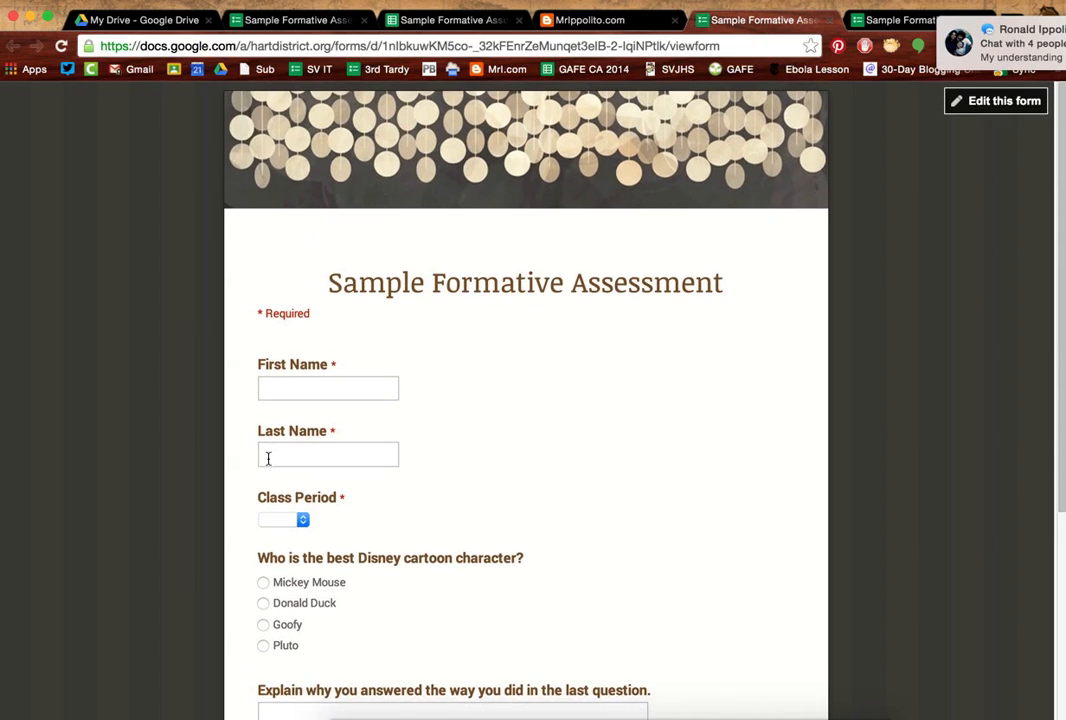